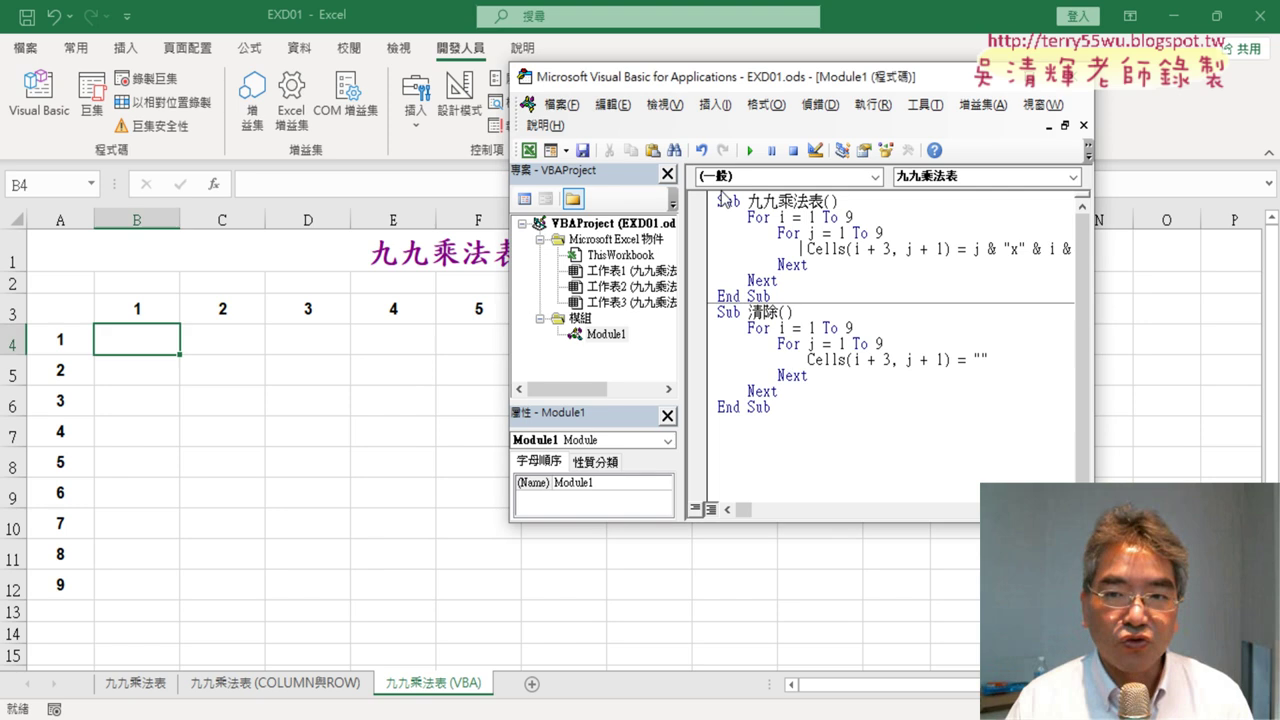
Step: Run the fill macro and then the clearing macro in the VBA editor
key("F5")
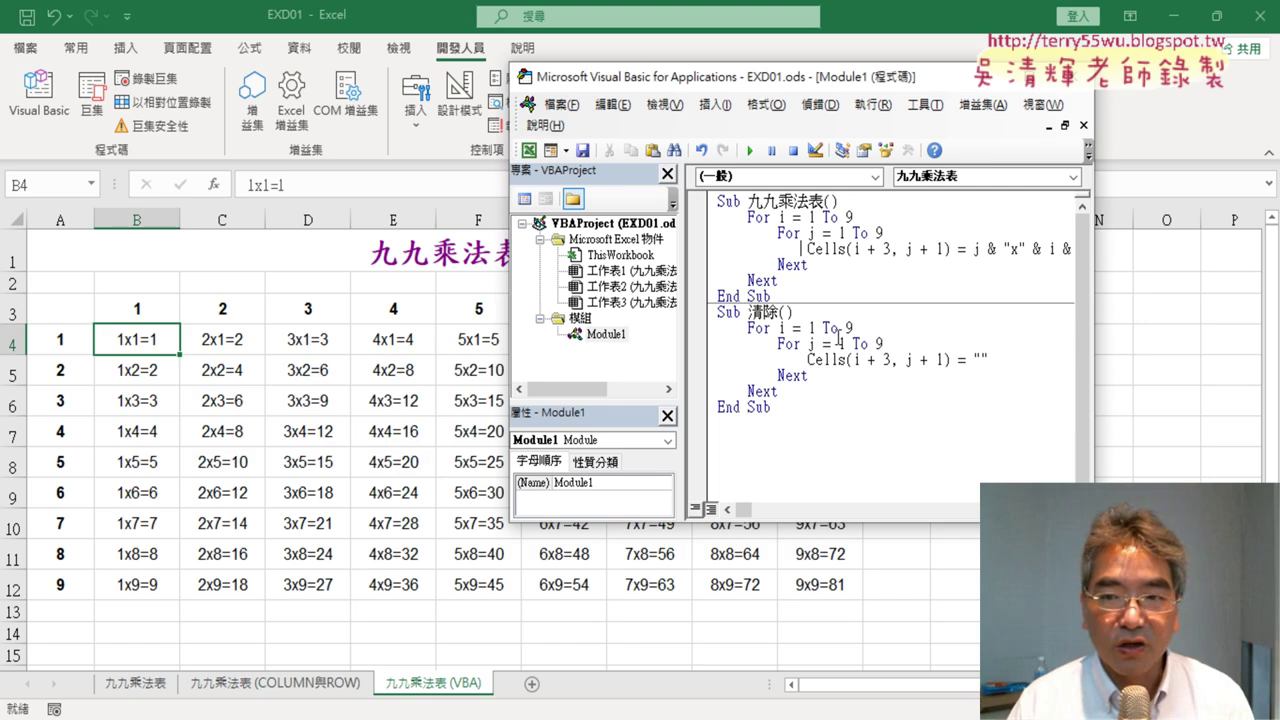
left_click(838, 333)
key("F5")
left_click_drag(747, 77, 505, 57)
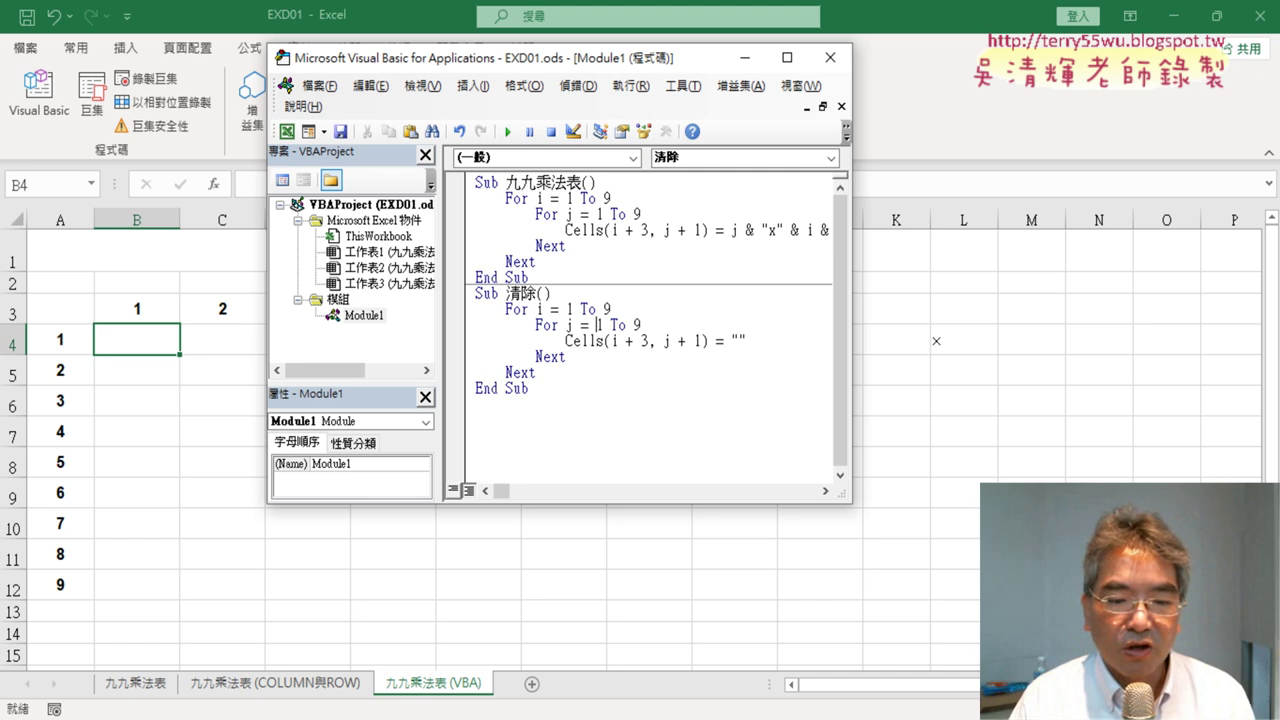
Step: Open the 108九九乘法表 Google Doc and scroll to the multiplication and 三字經補充 tables
mouse_move(340, 716)
left_click(337, 690)
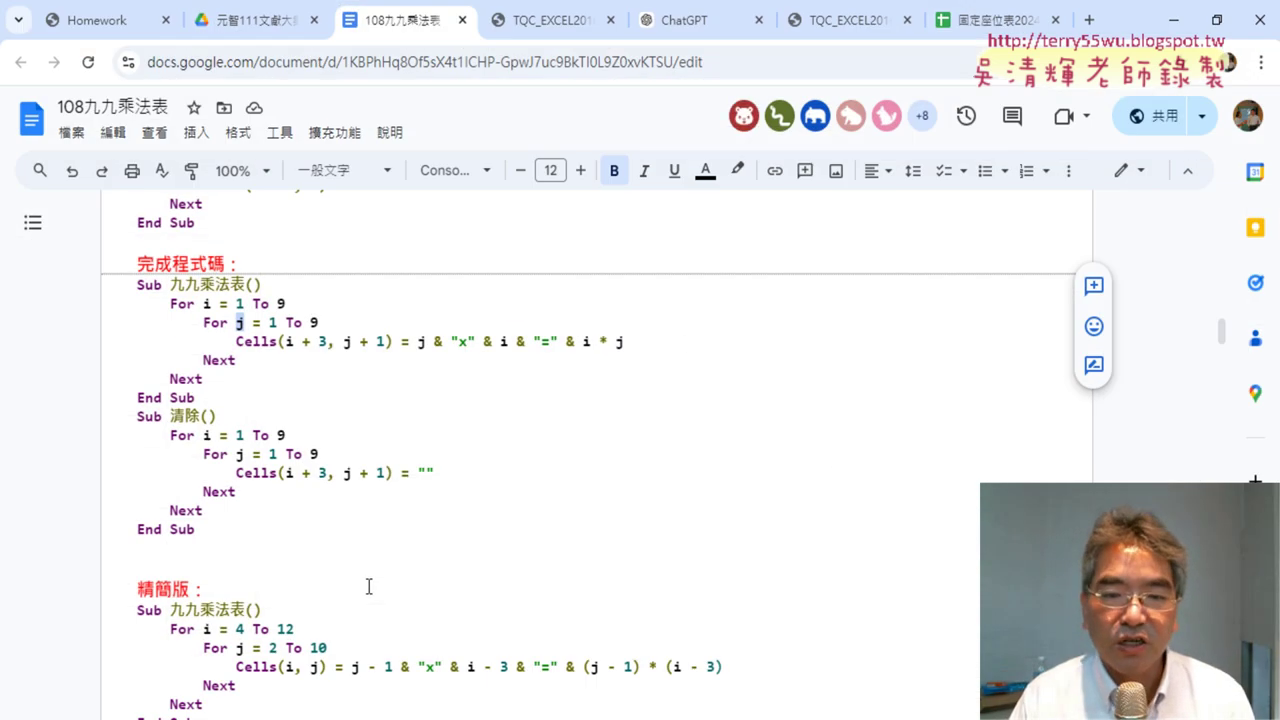
scroll(463, 475, "down", 5)
scroll(463, 475, "down", 5)
scroll(463, 475, "down", 5)
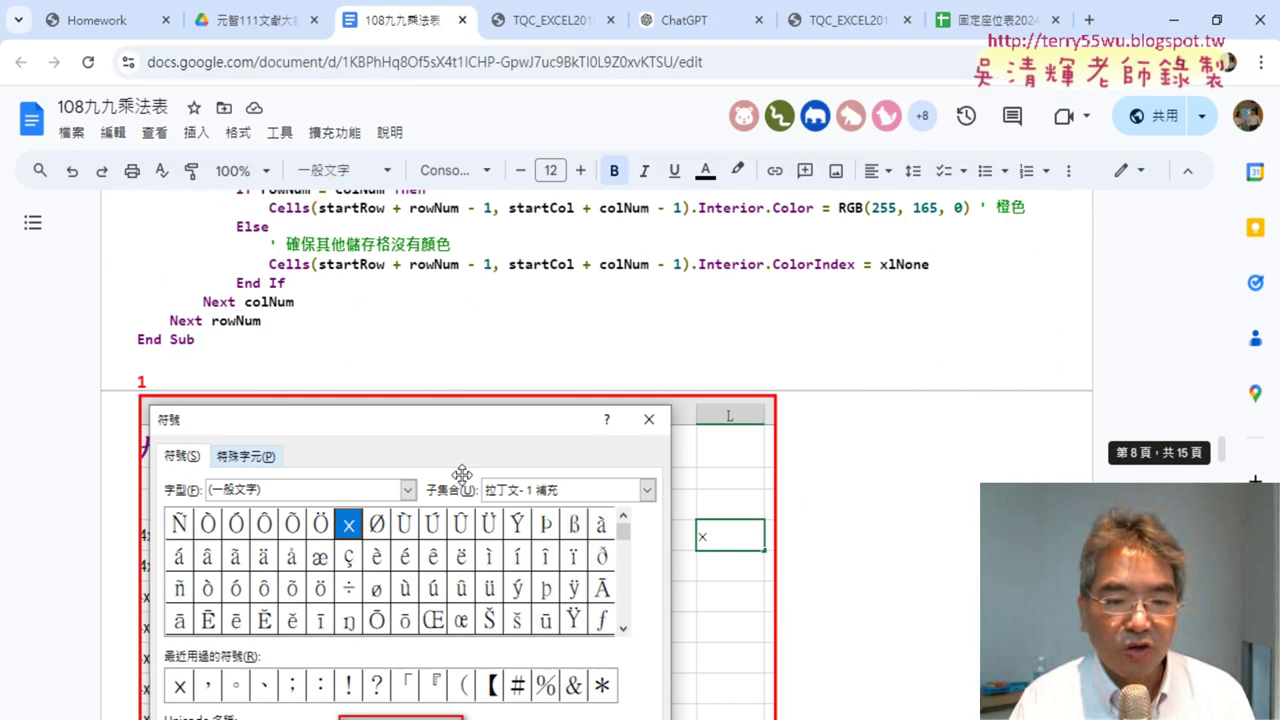
scroll(463, 475, "down", 5)
scroll(462, 475, "down", 5)
scroll(462, 475, "down", 5)
scroll(462, 475, "down", 5)
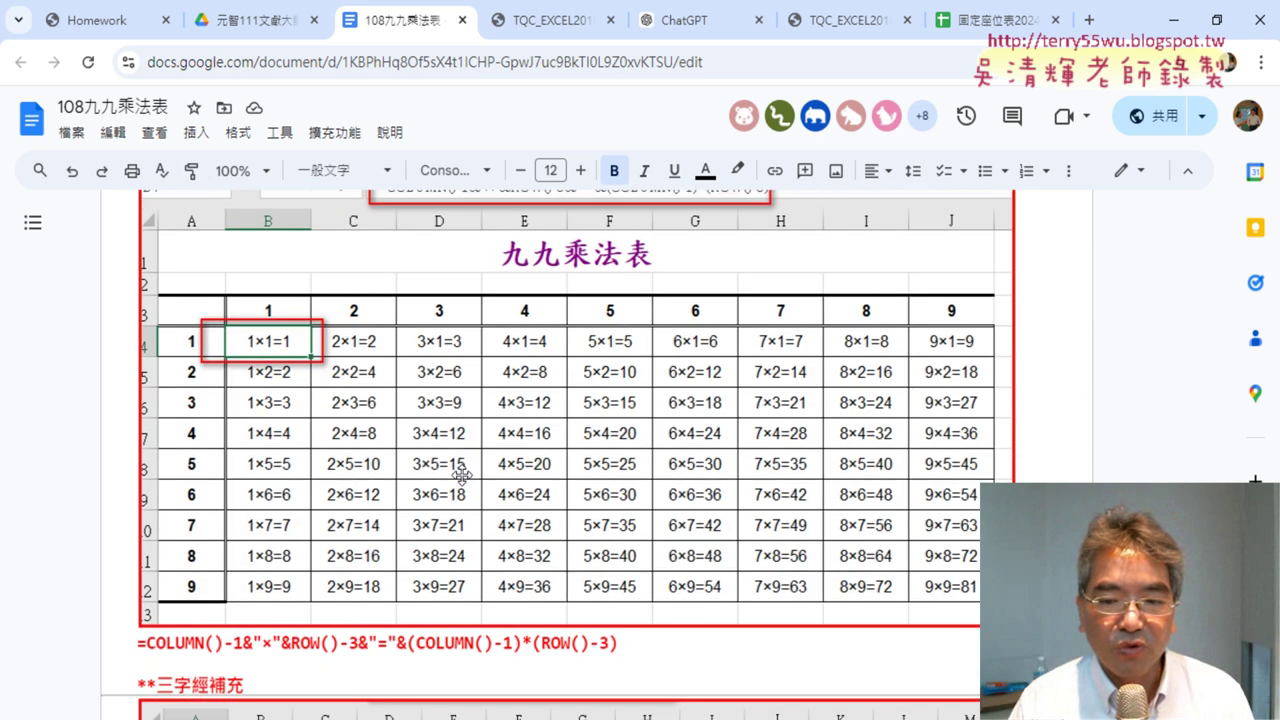
scroll(462, 475, "down", 5)
scroll(462, 475, "up", 2)
scroll(462, 475, "up", 2)
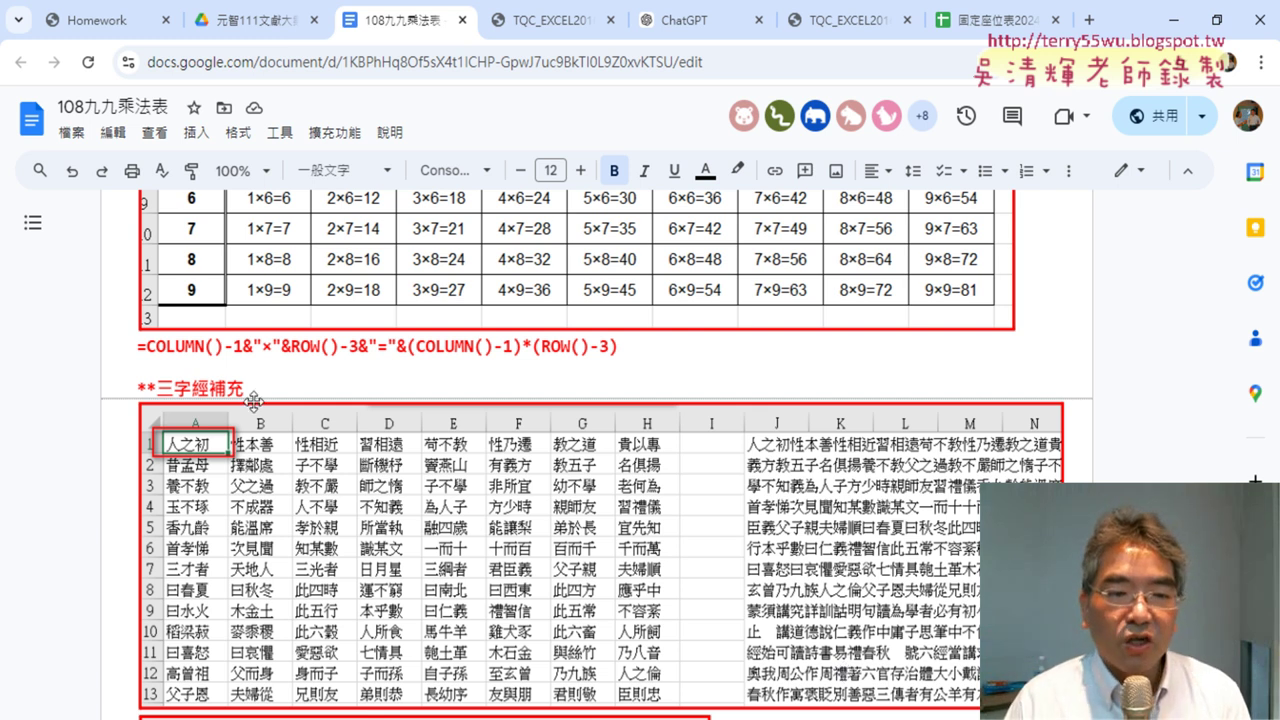
left_click_drag(157, 389, 208, 388)
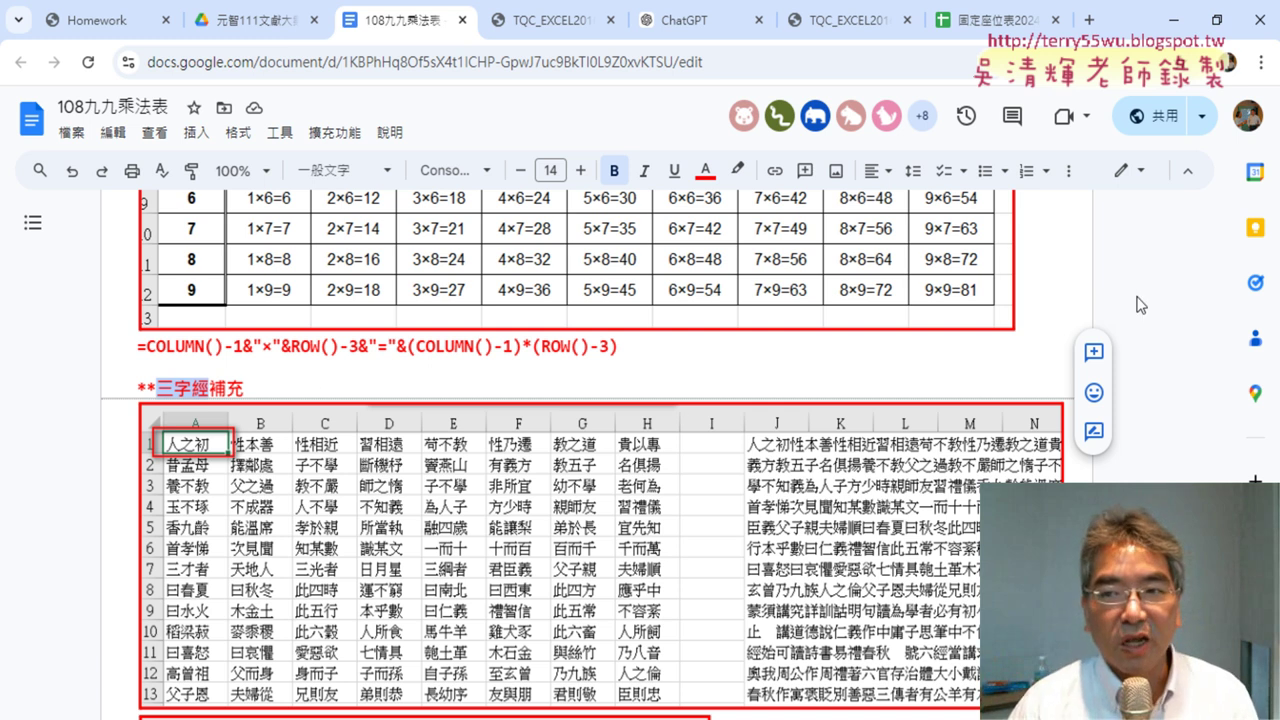
left_click(1174, 22)
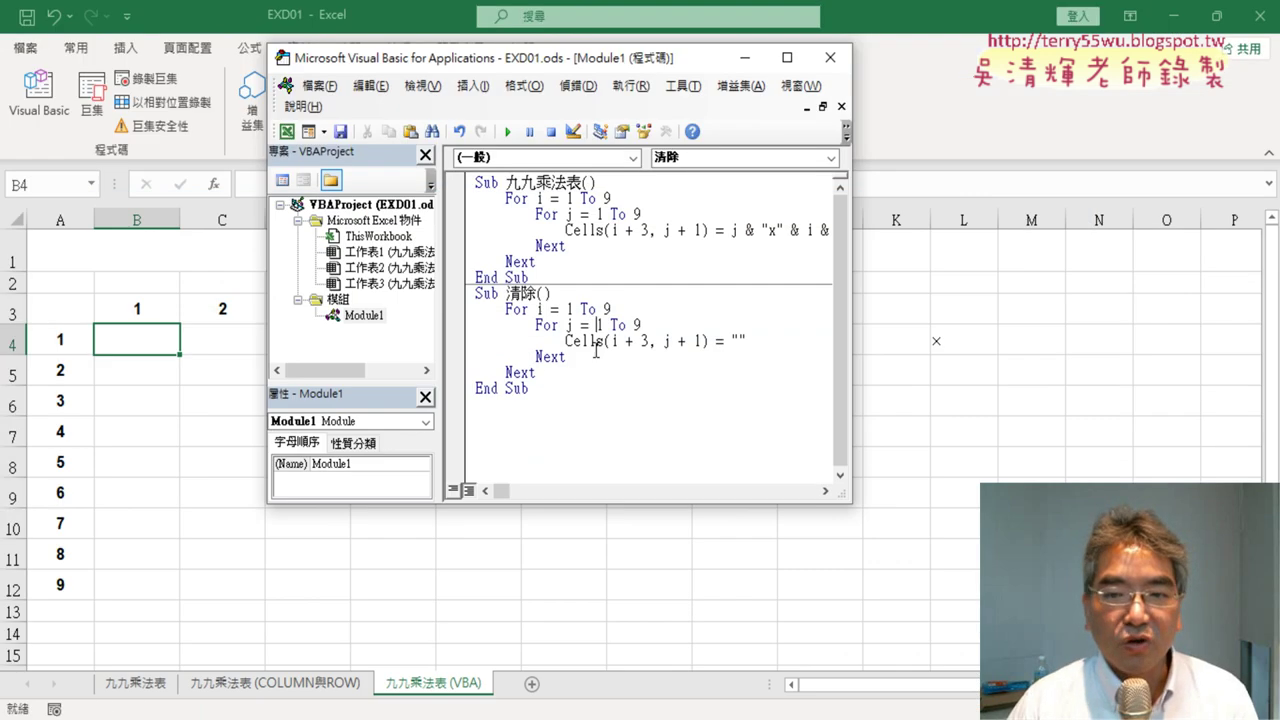
Step: Run the 九九乘法表 and 清除 macros, then select the clearing loops to explain them
left_click(538, 205)
left_click(509, 132)
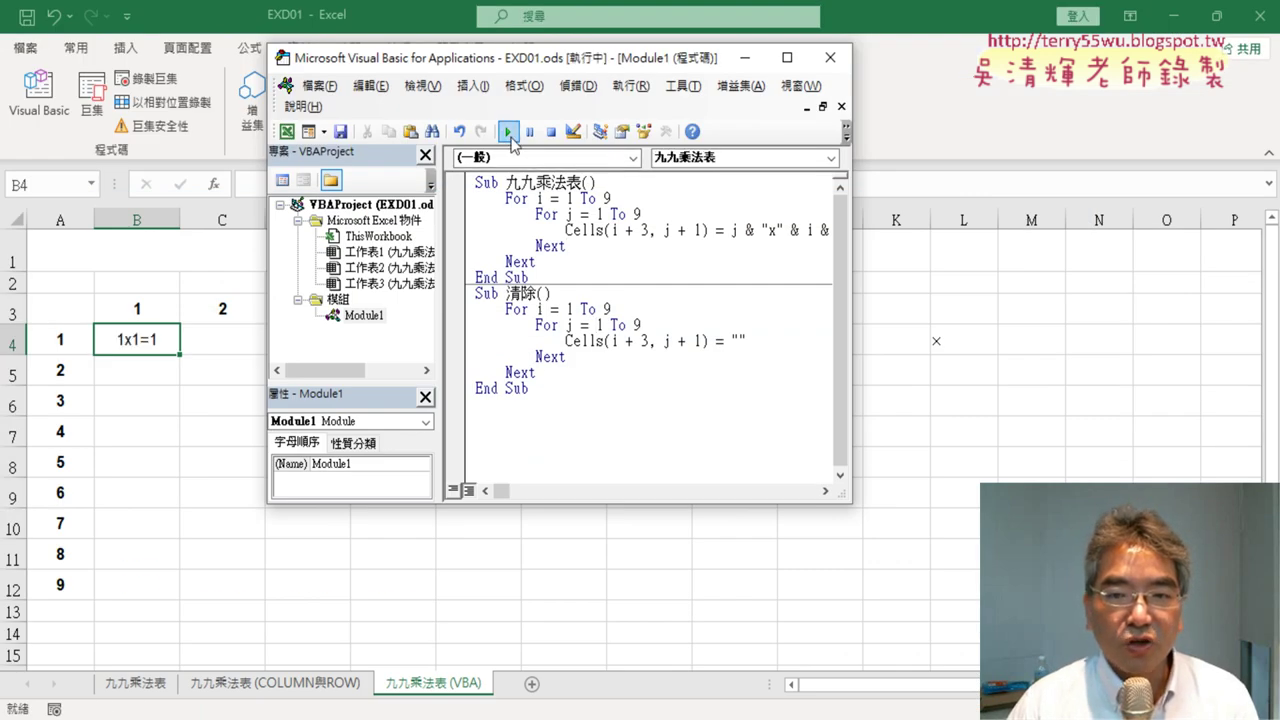
left_click(550, 308)
left_click(509, 132)
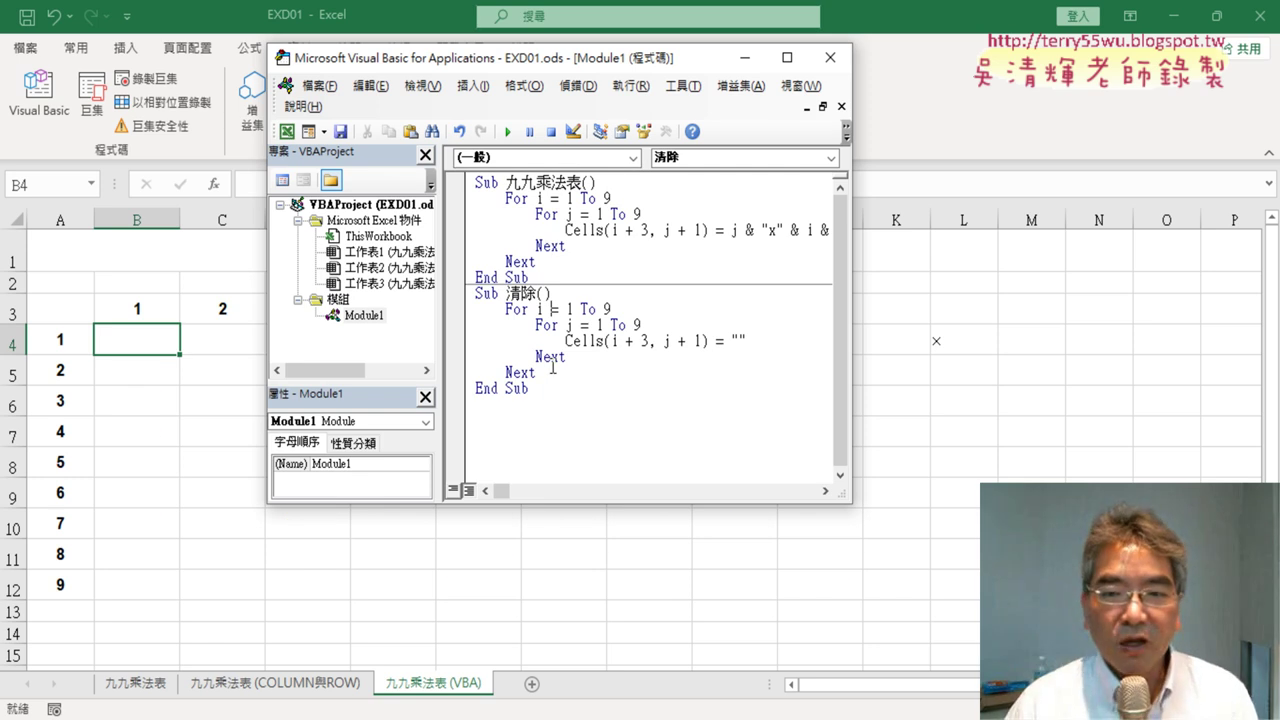
left_click_drag(552, 368, 470, 306)
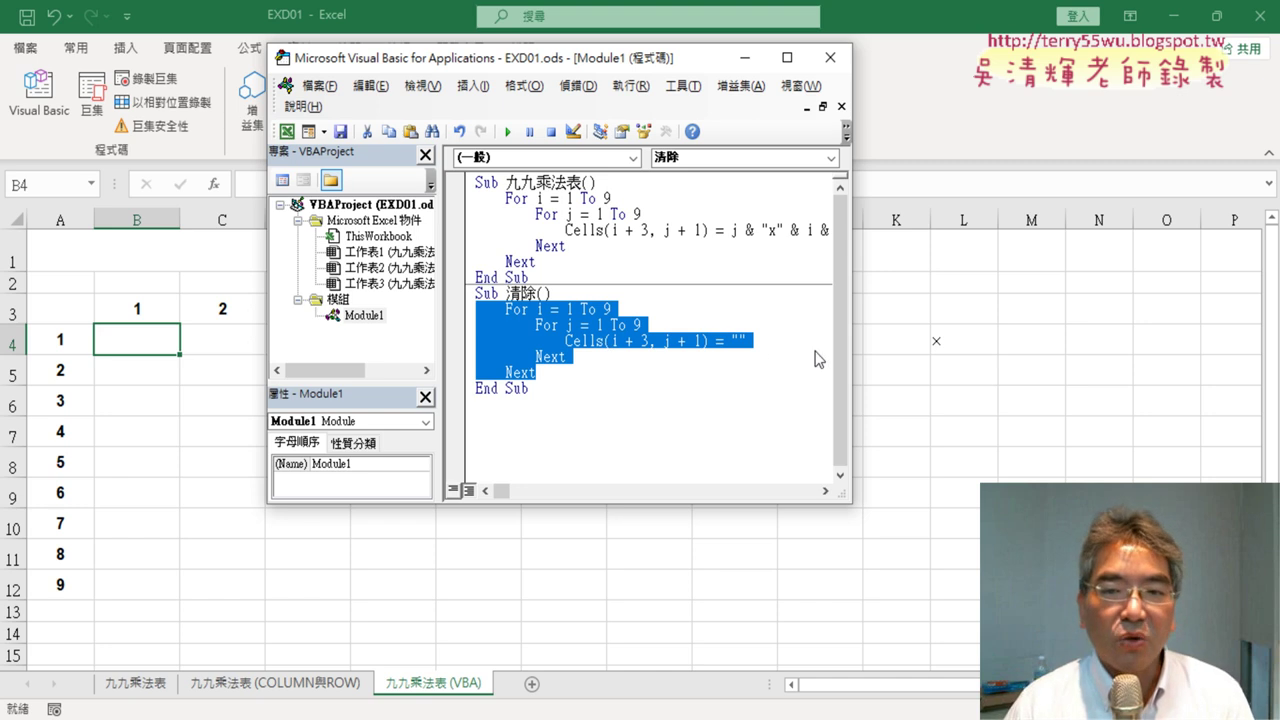
Step: Move the code editor aside and rerun the fill and clear macros on the sheet
left_click_drag(636, 64, 962, 88)
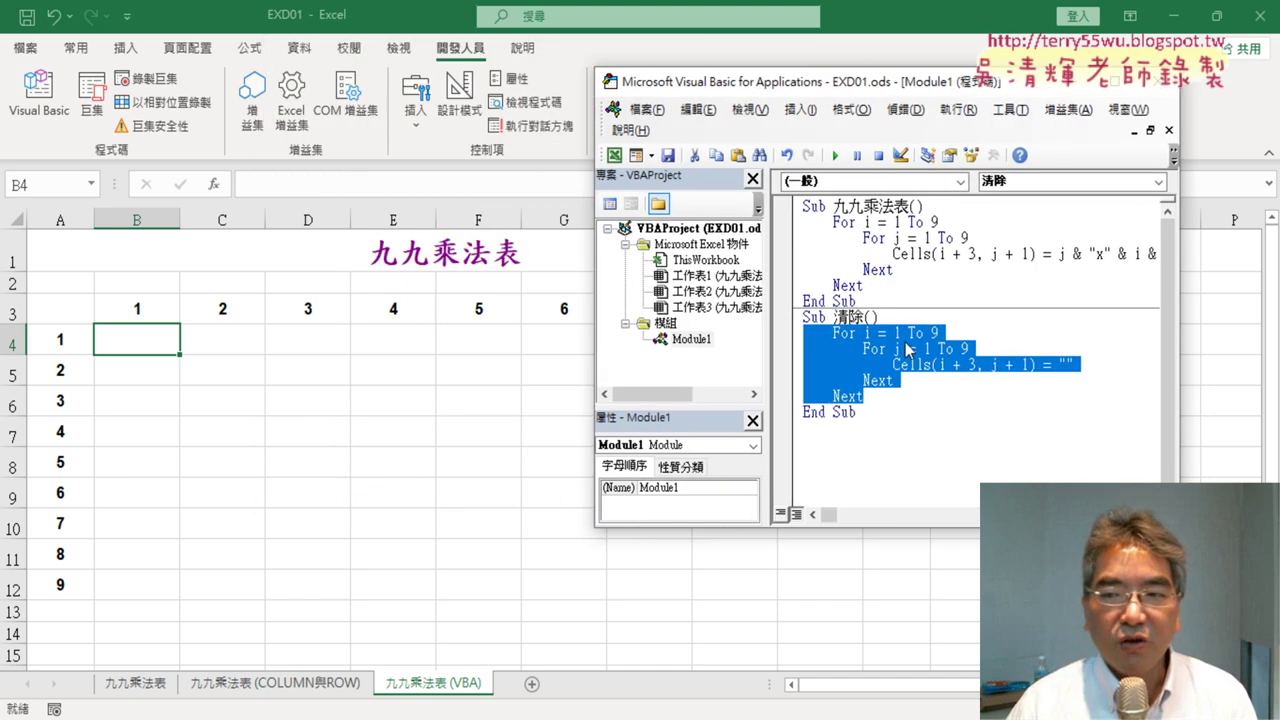
left_click(895, 280)
key("F5")
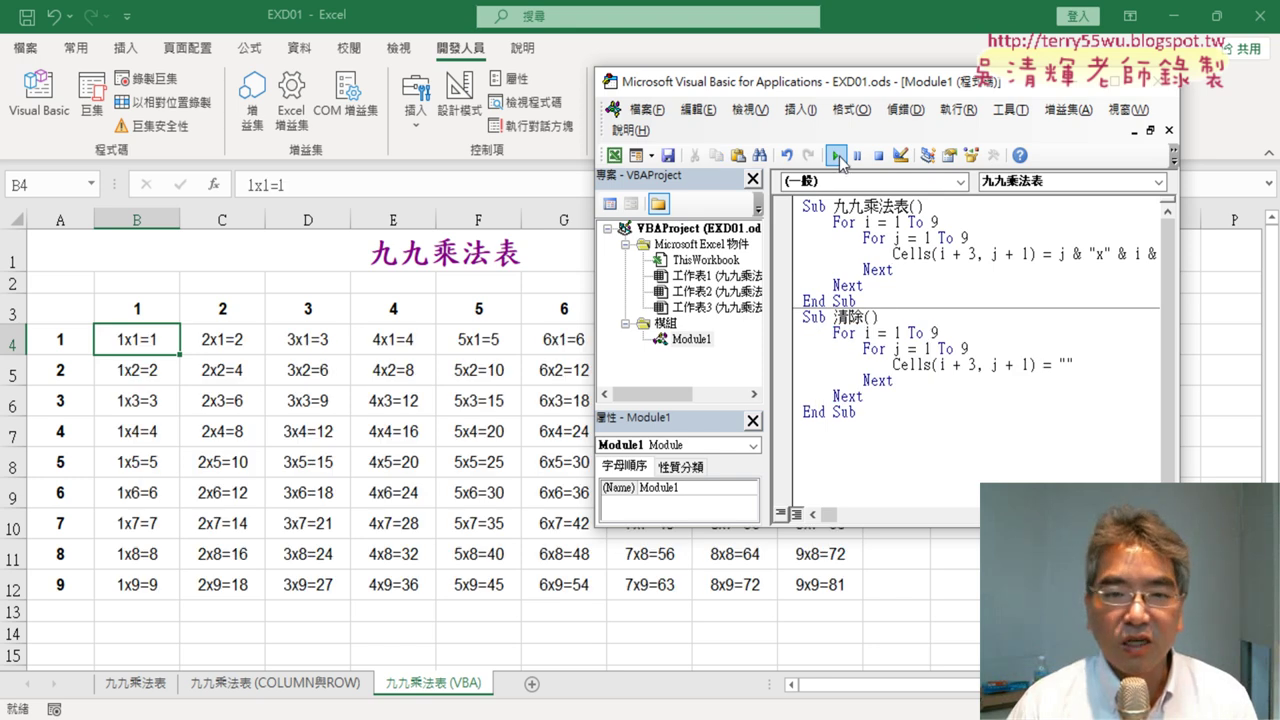
left_click(879, 385)
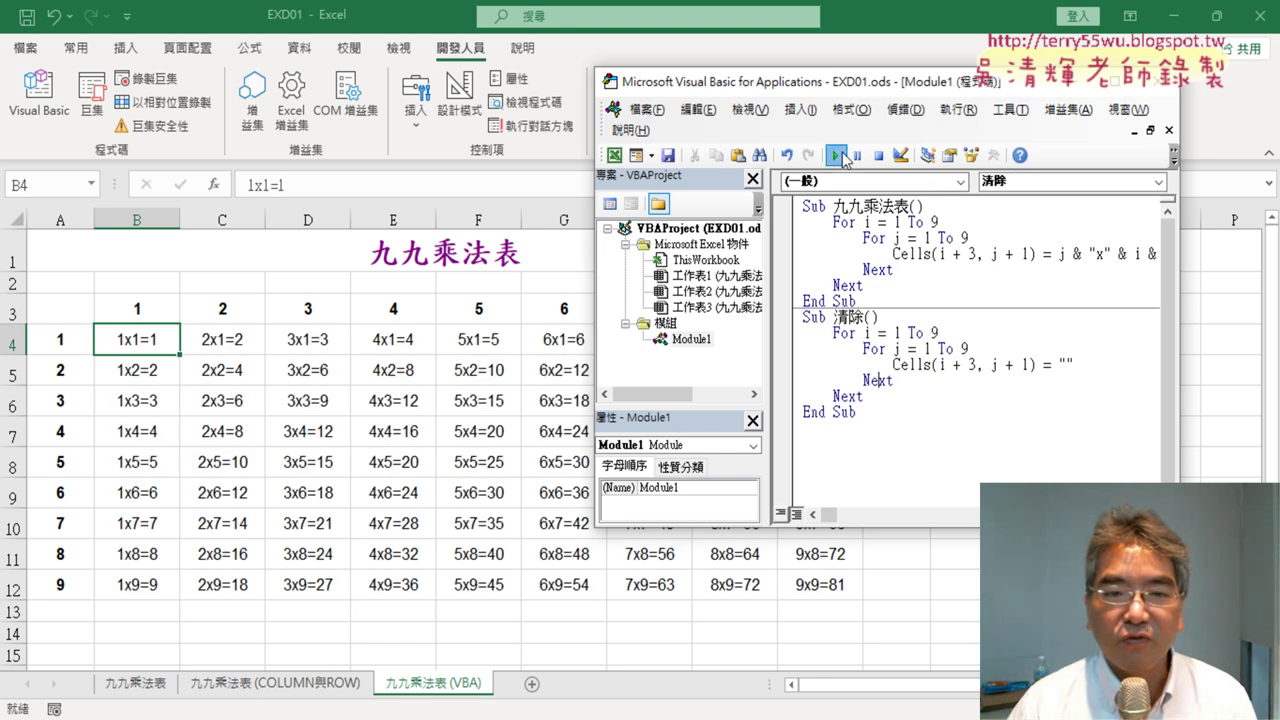
left_click(835, 155)
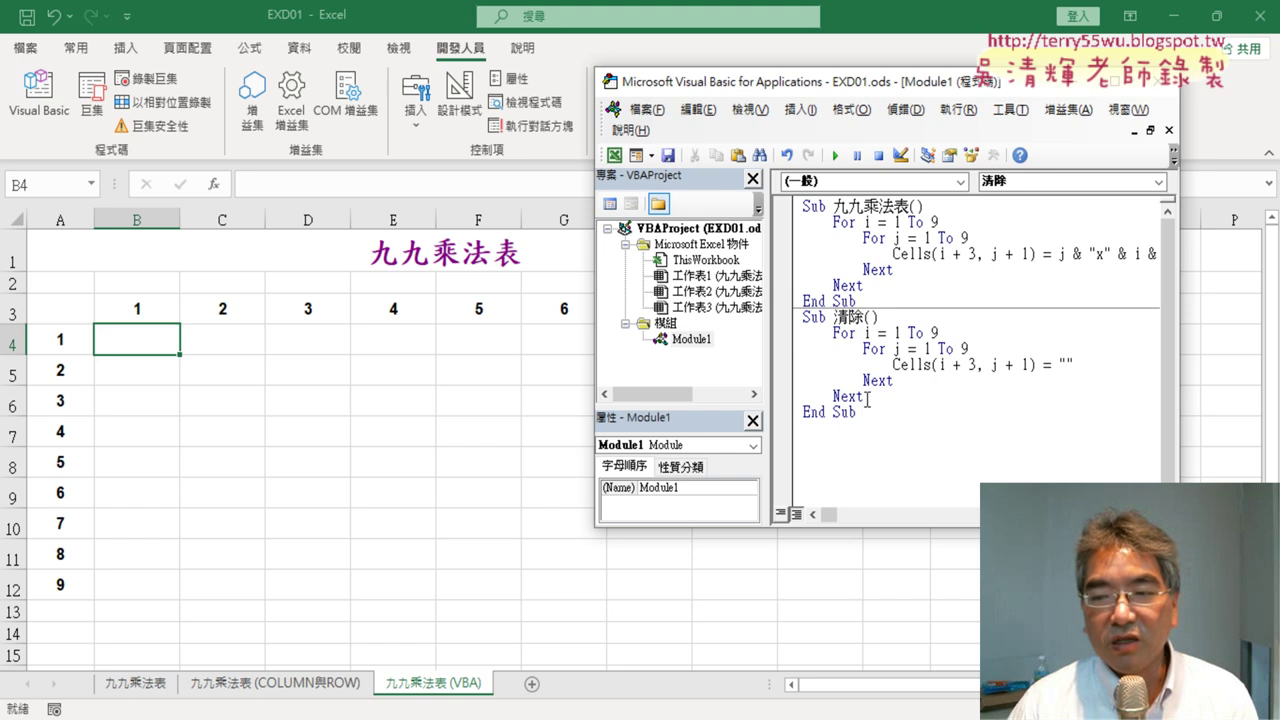
Step: Select the nested For loops in the 清除 macro for removal
left_click_drag(869, 397, 795, 334)
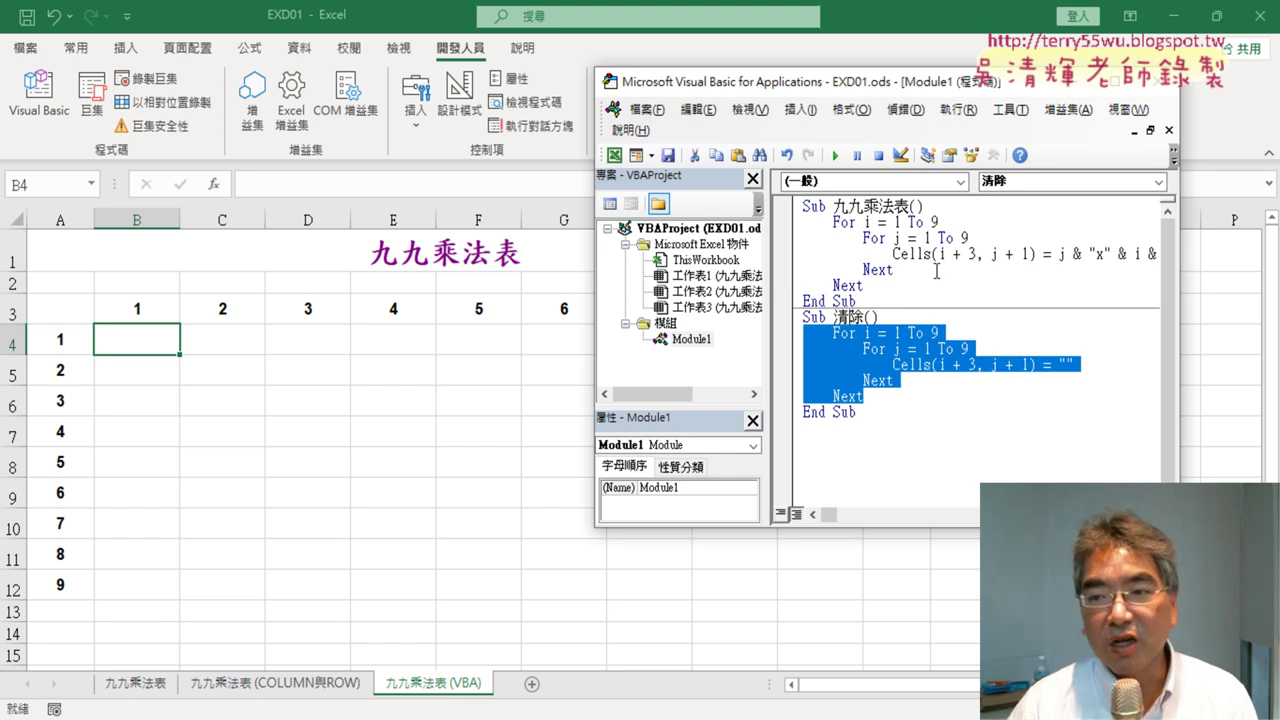
left_click(928, 349)
mouse_move(1073, 364)
left_mouse_down()
mouse_move(900, 365)
mouse_move(1045, 366)
left_mouse_up()
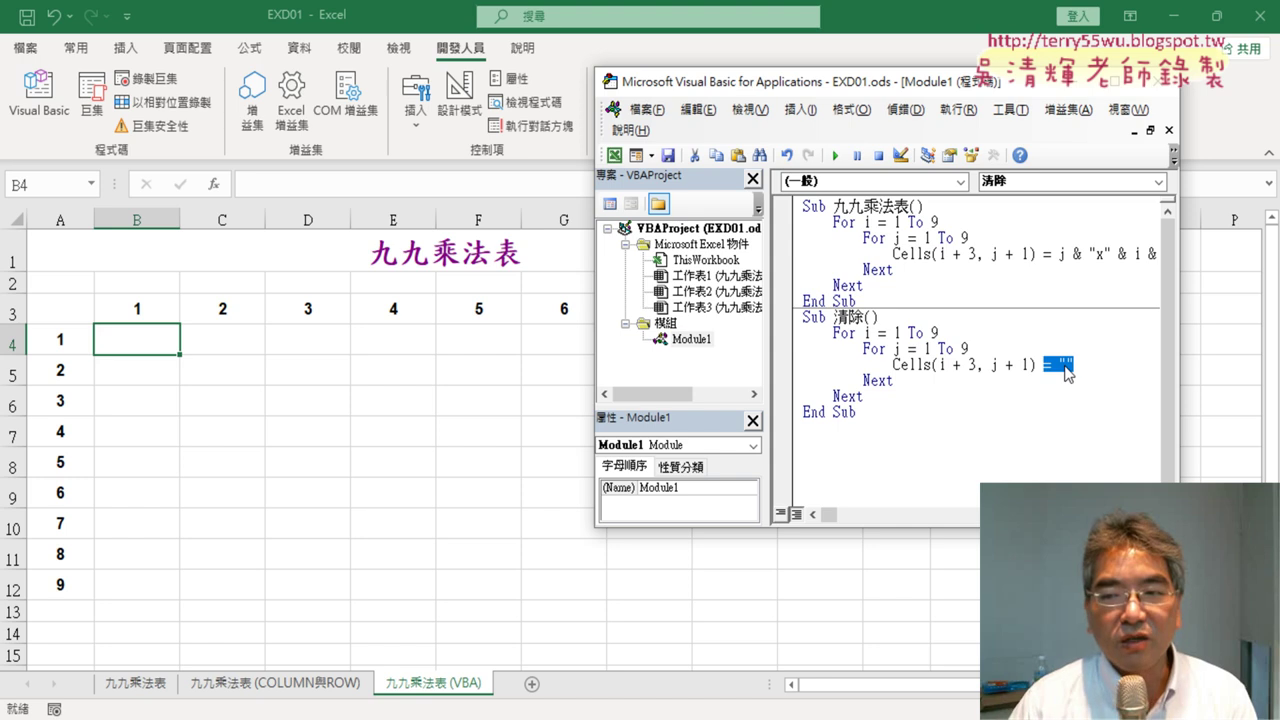
left_click_drag(916, 397, 796, 332)
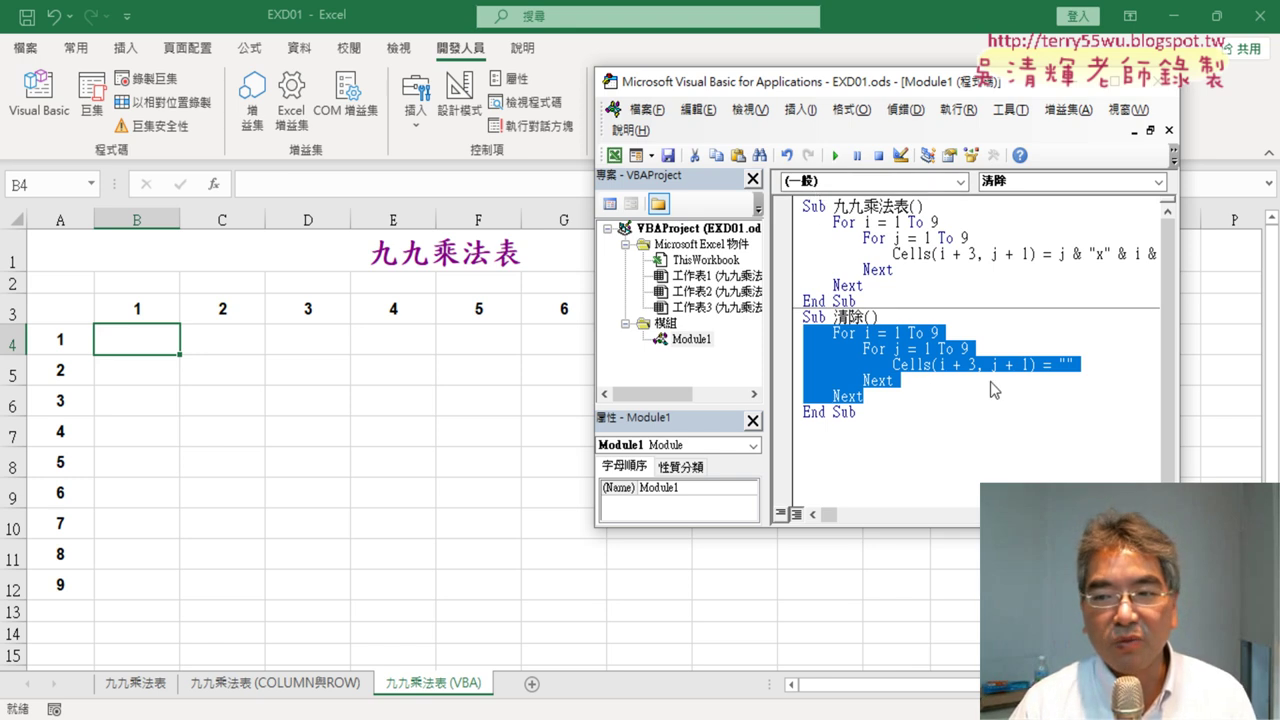
Step: Delete the nested loops from 清除 and select the table body B4:J12
key("Delete")
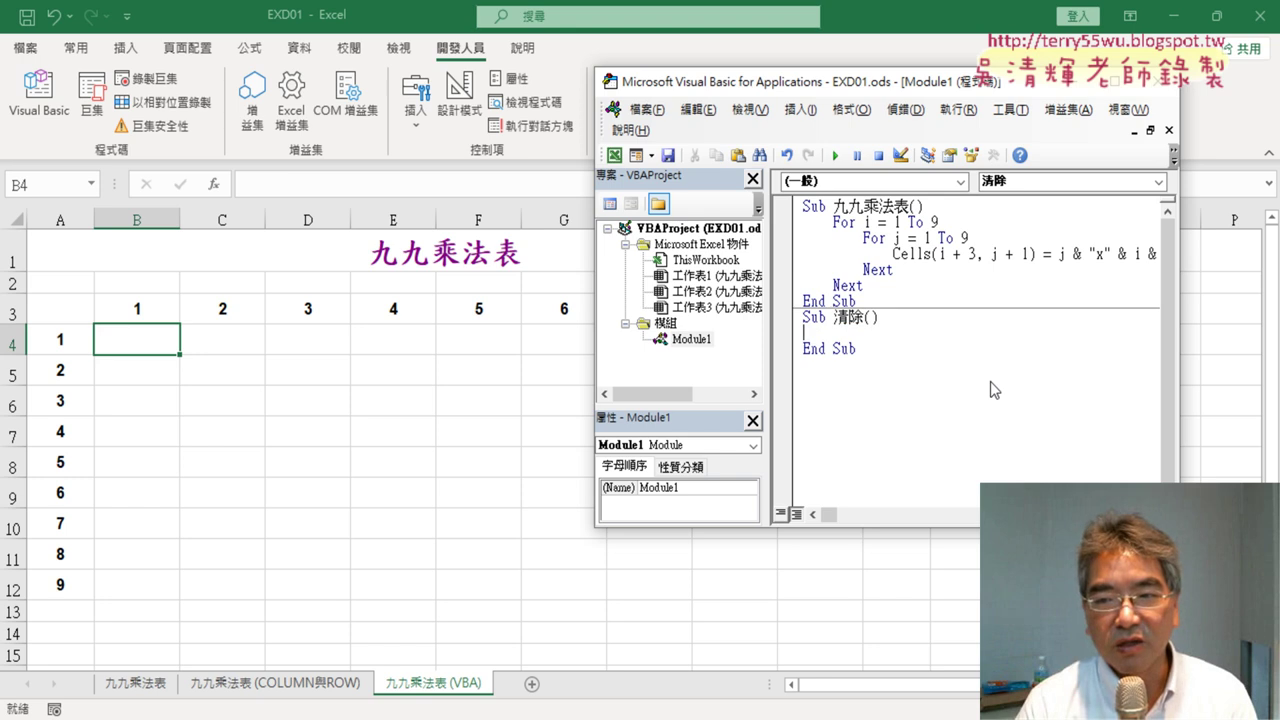
key("Tab")
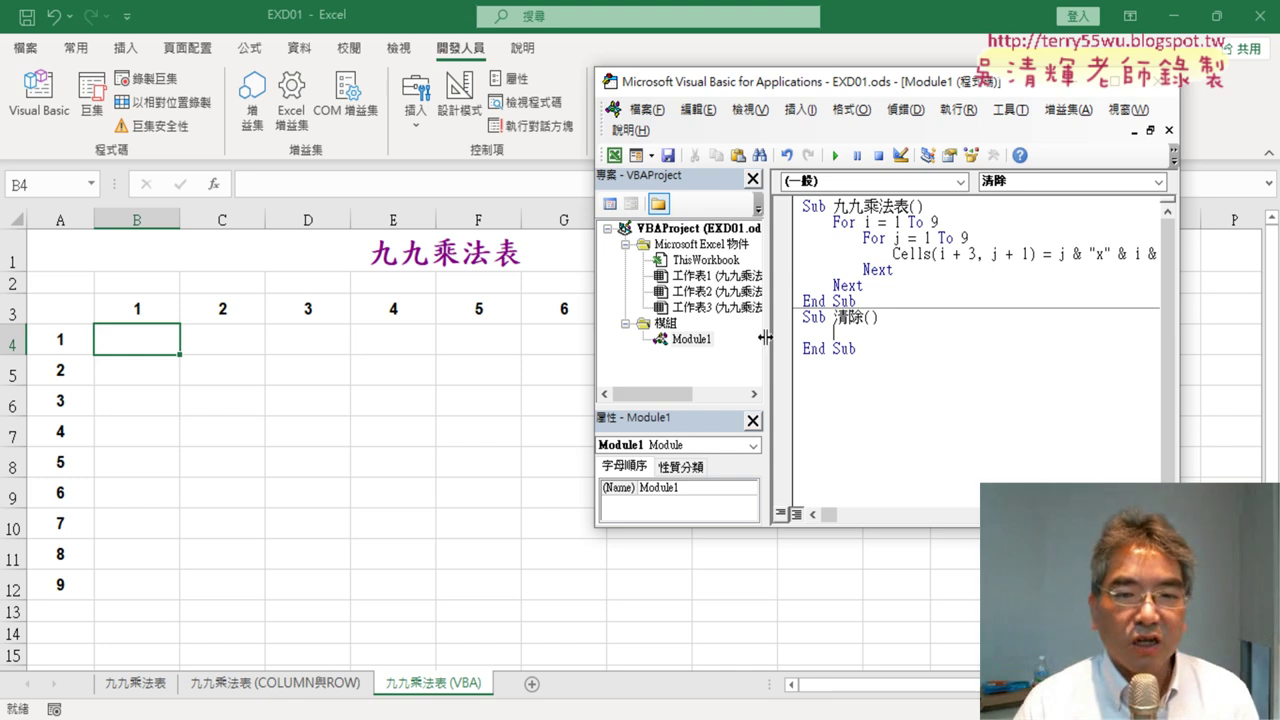
mouse_move(154, 344)
left_mouse_down()
mouse_move(823, 487)
mouse_move(829, 586)
left_mouse_up()
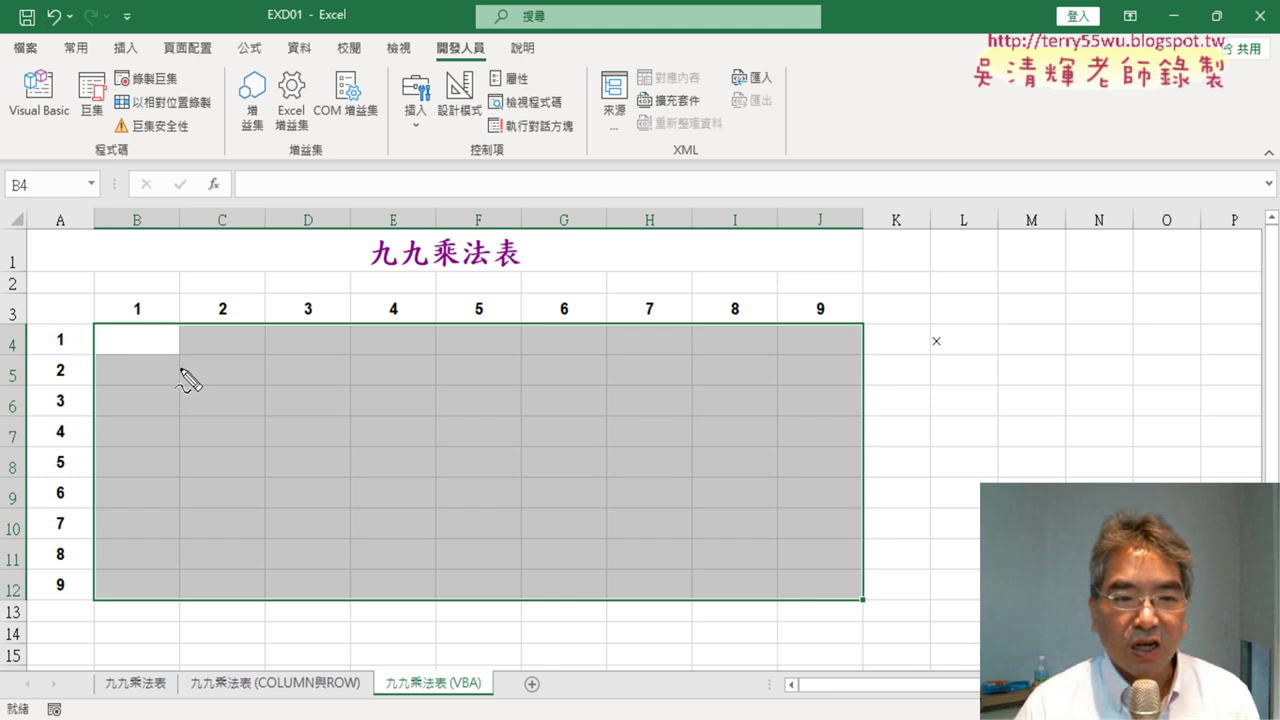
Step: Mark B4 and J12 as the range corners with the screen pen, then return to the code
left_click_drag(180, 368, 174, 360)
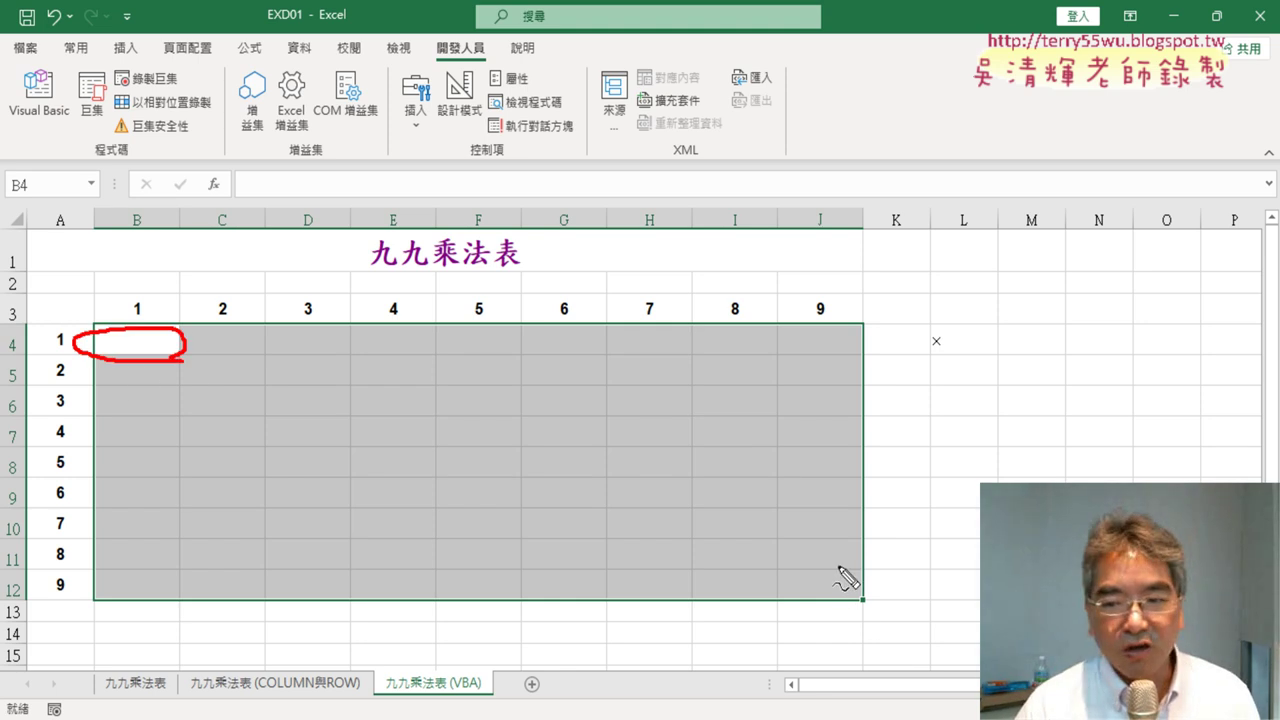
left_click_drag(874, 615, 866, 606)
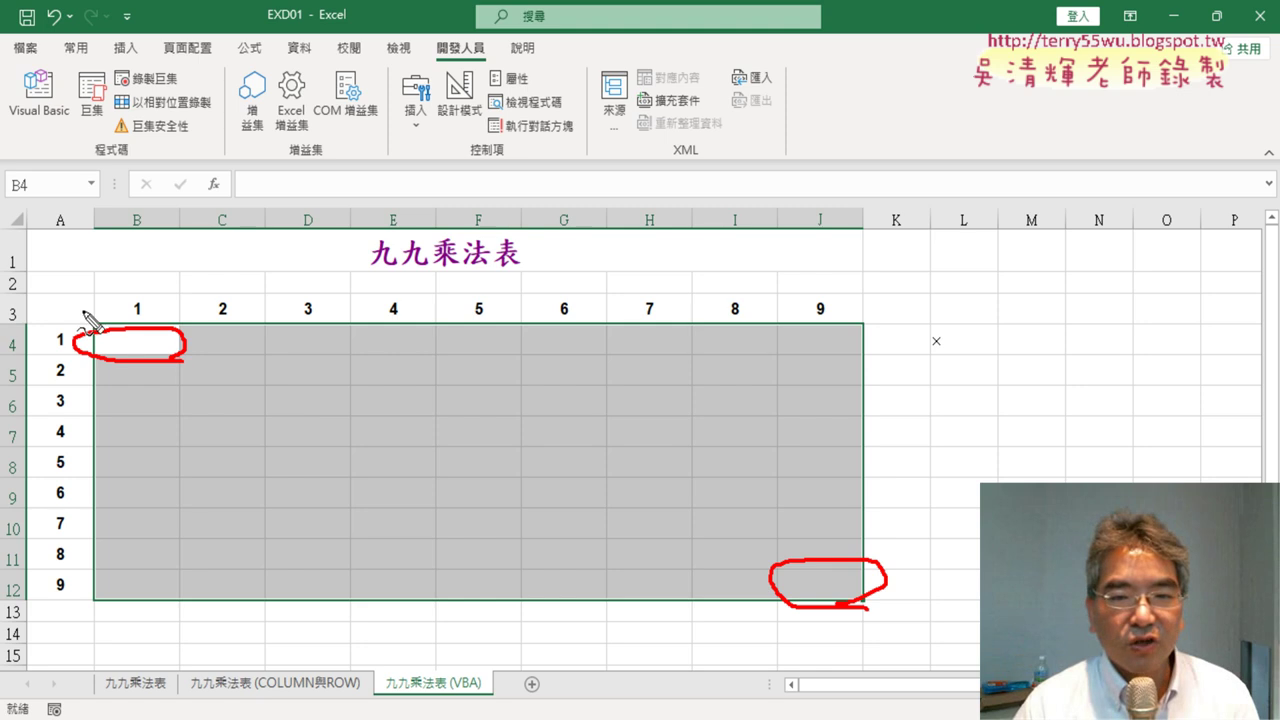
mouse_move(82, 311)
left_mouse_down()
mouse_move(826, 298)
mouse_move(874, 537)
mouse_move(870, 592)
mouse_move(86, 591)
mouse_move(643, 618)
mouse_move(876, 611)
left_mouse_up()
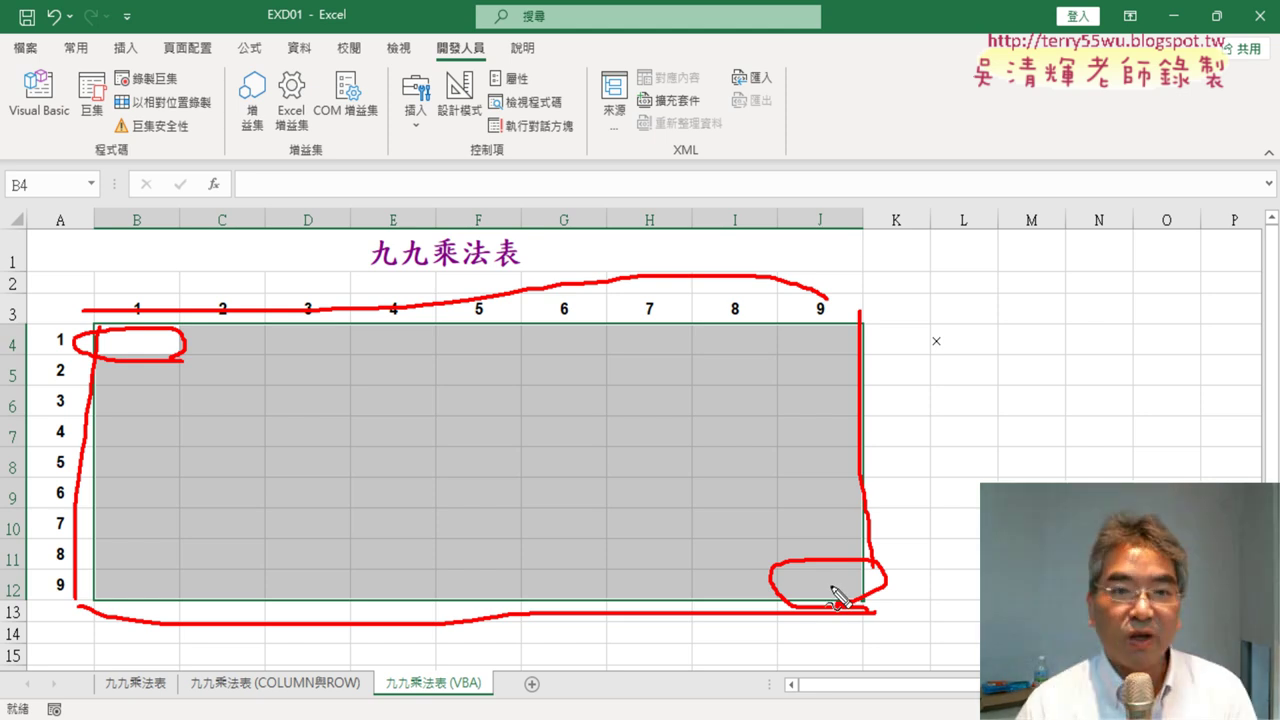
key("Escape")
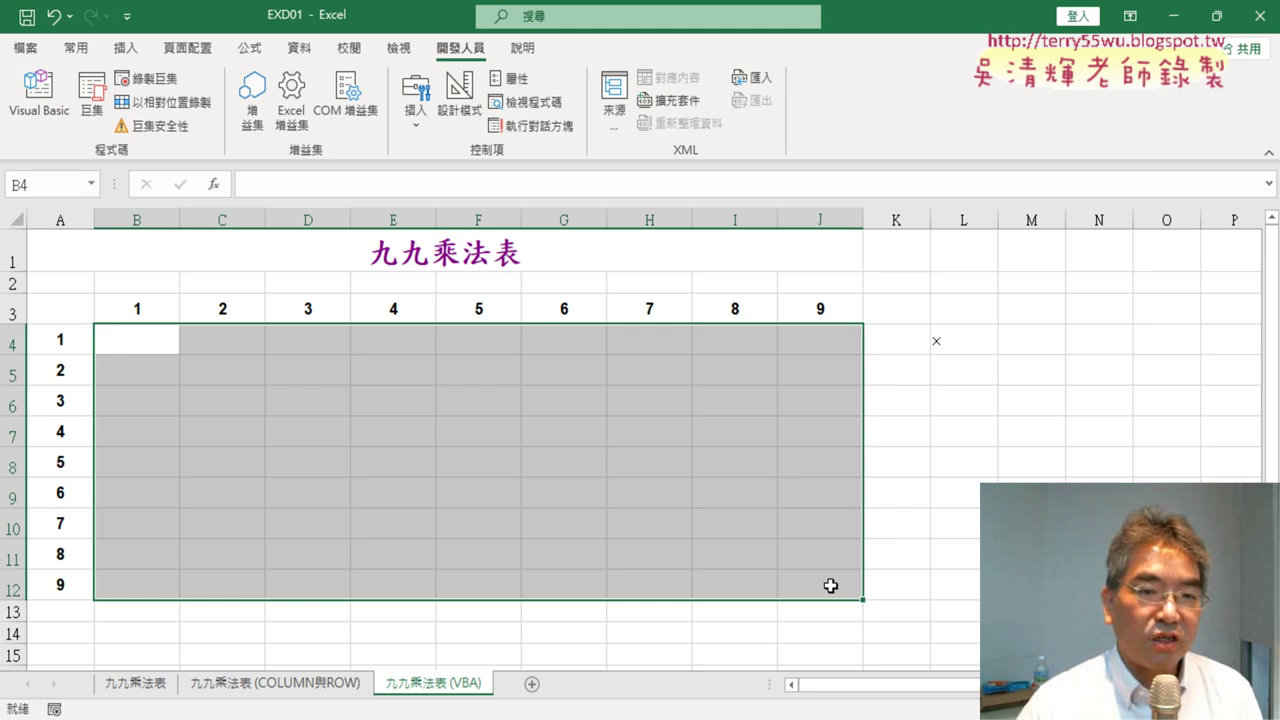
left_click(38, 95)
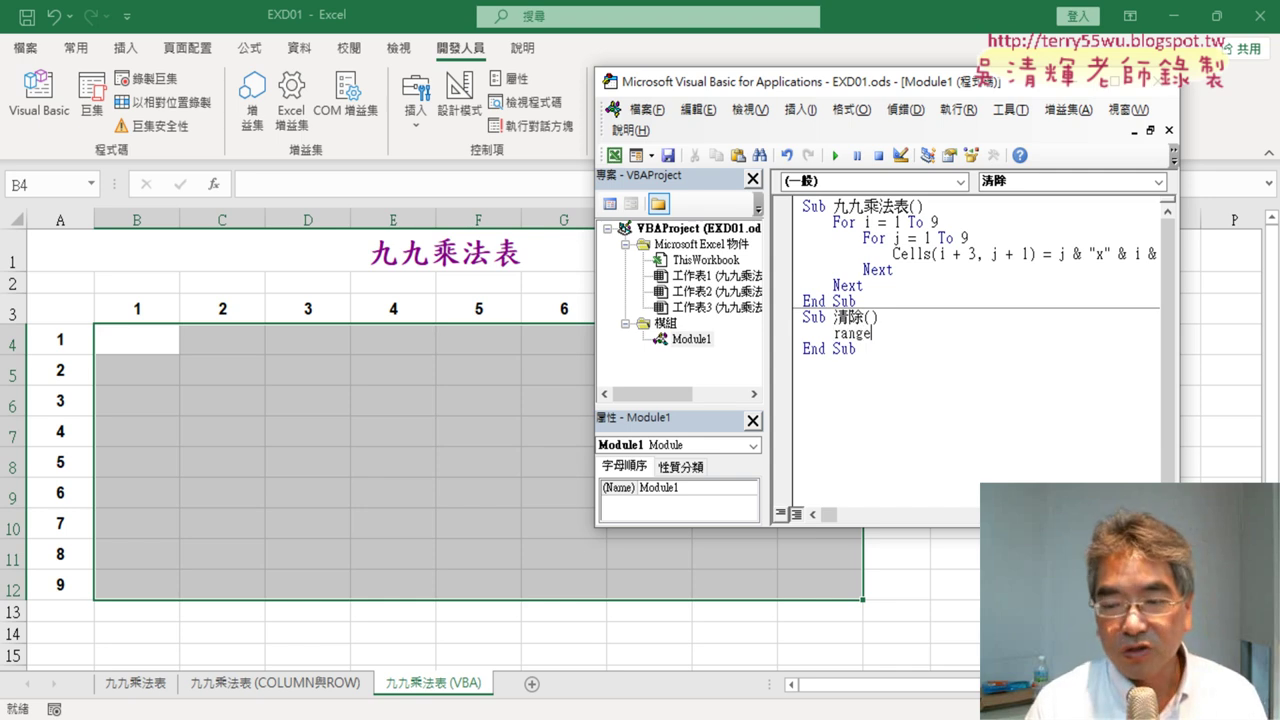
Step: Complete the 清除 body as Range("B4:J12") = "" and select that line
type("(\"B4:J12")
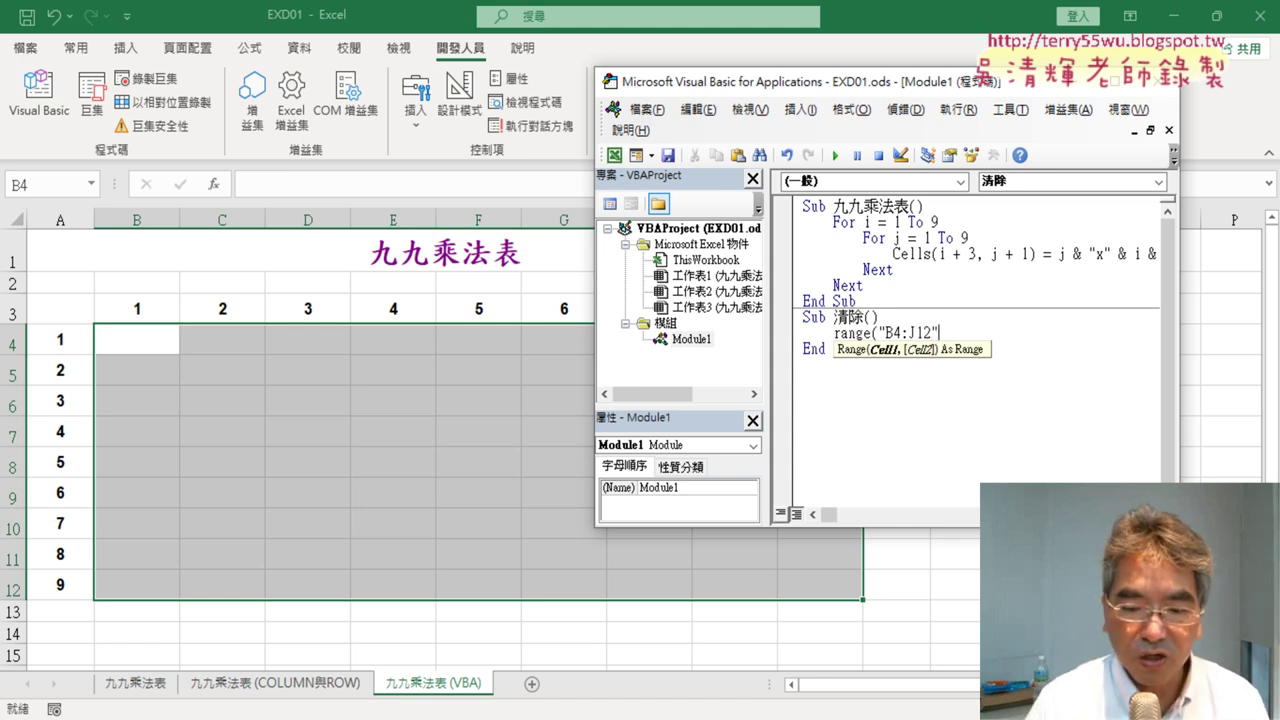
type(")=")
left_click(894, 351)
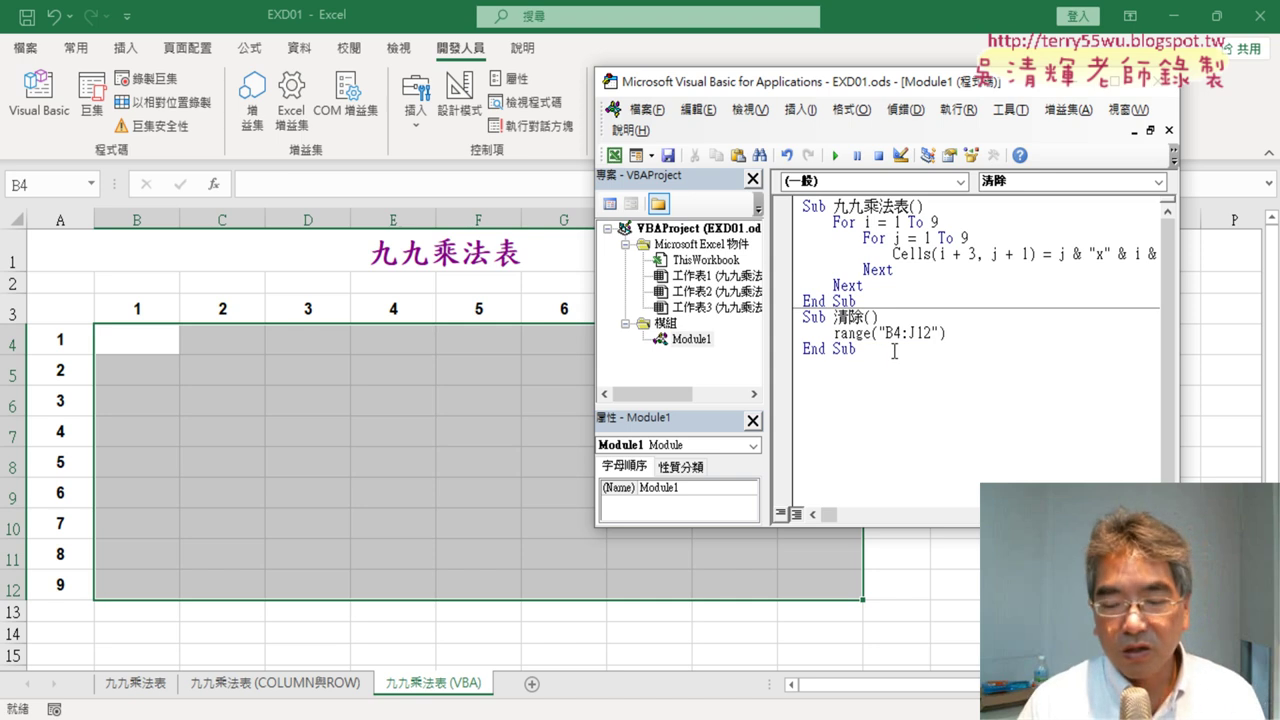
type("\"")
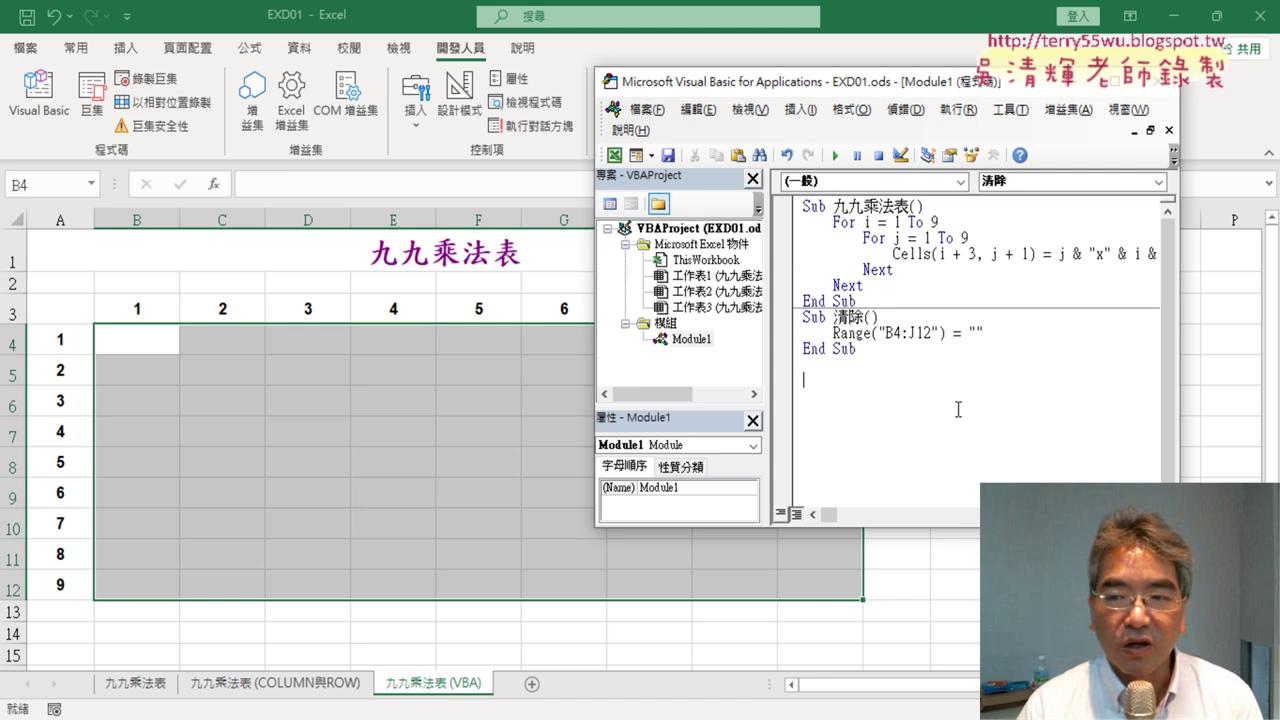
left_click_drag(1007, 330, 848, 332)
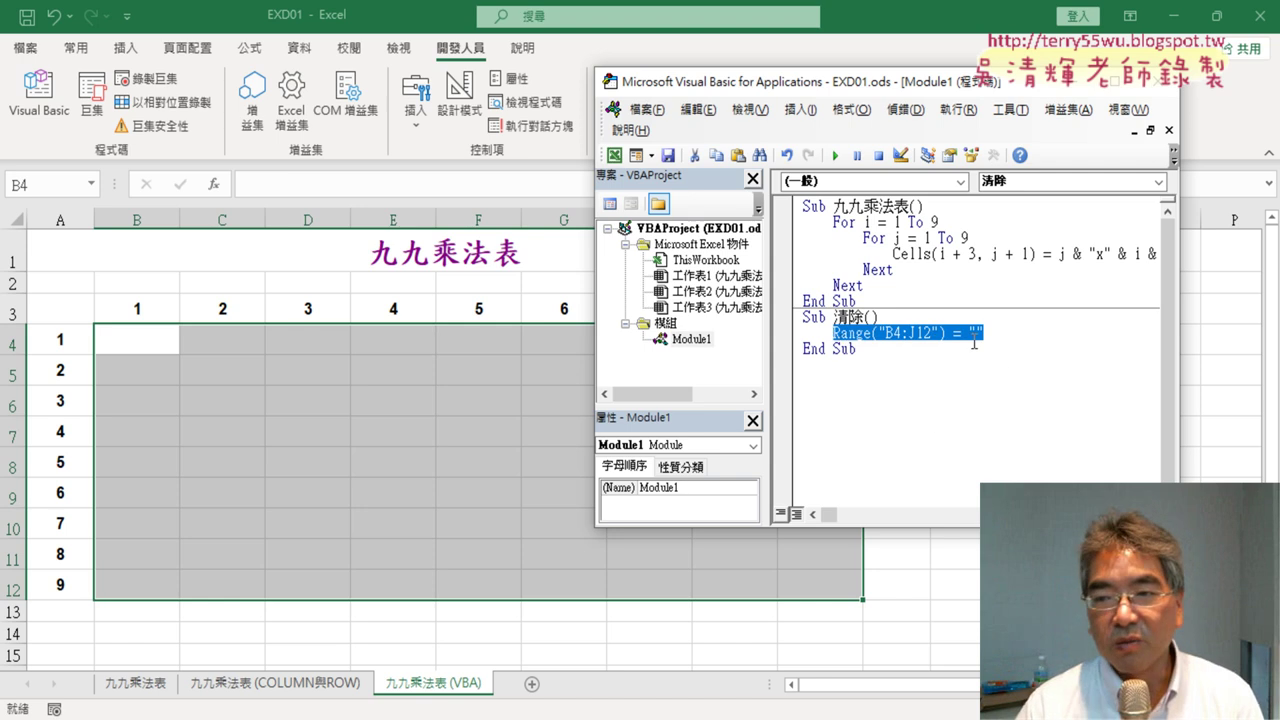
left_click(932, 254)
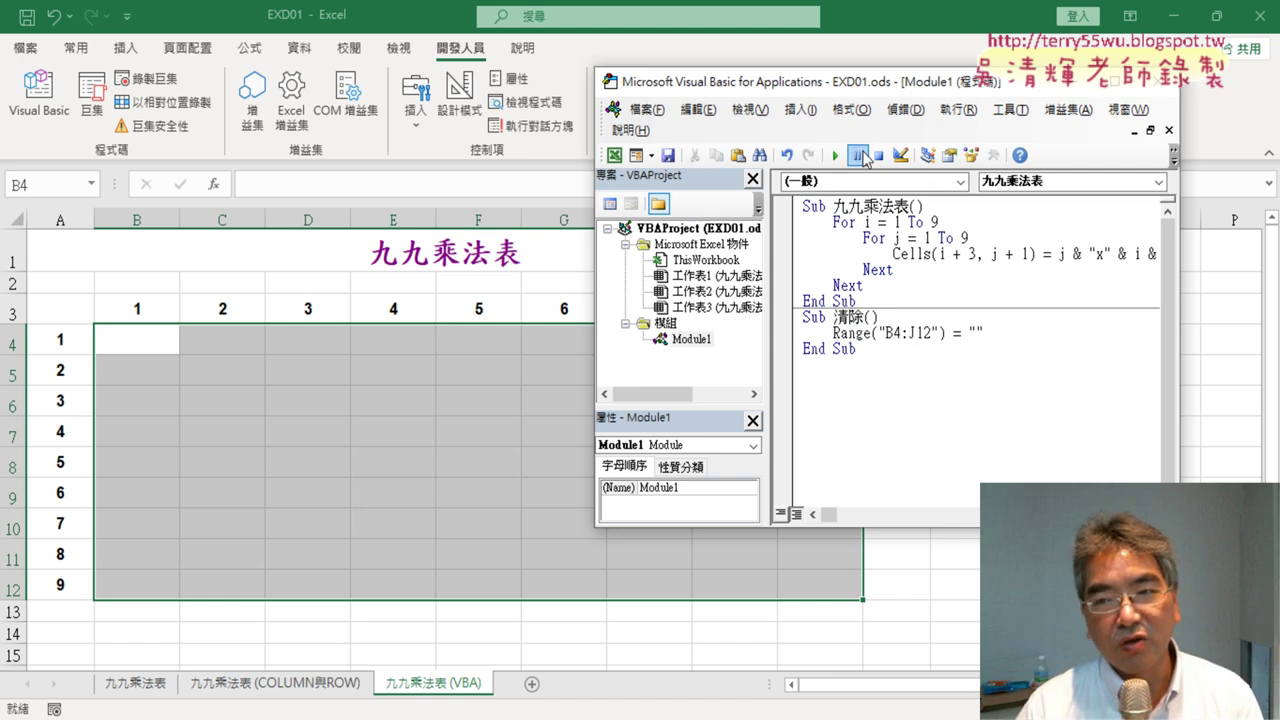
Step: Run 九九乘法表 to fill the table, then 清除 to empty it
left_click(838, 155)
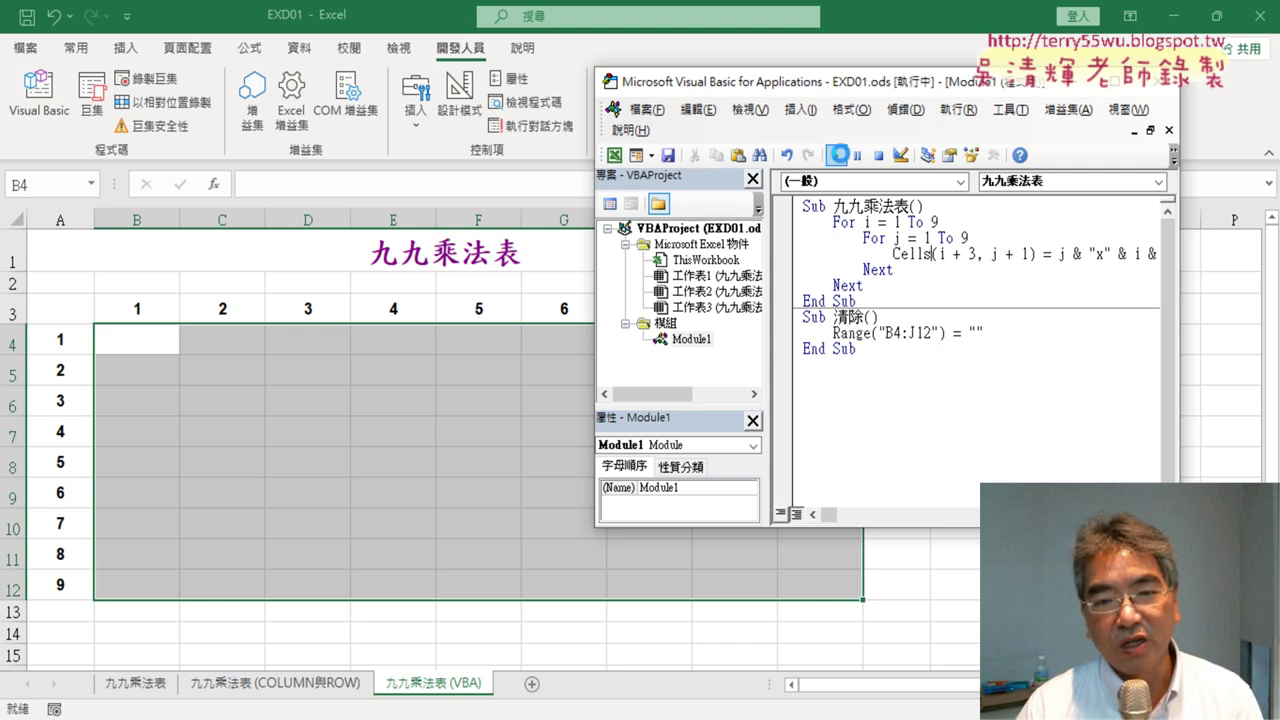
left_click(914, 333)
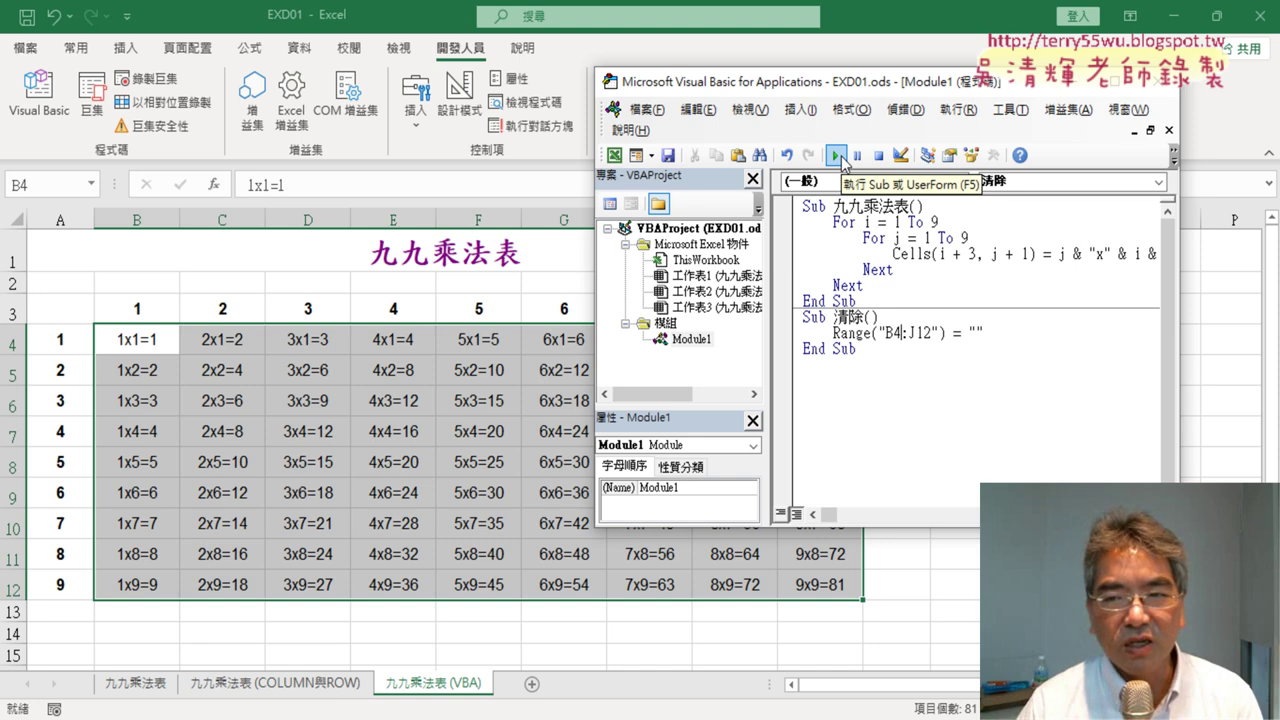
left_click(841, 157)
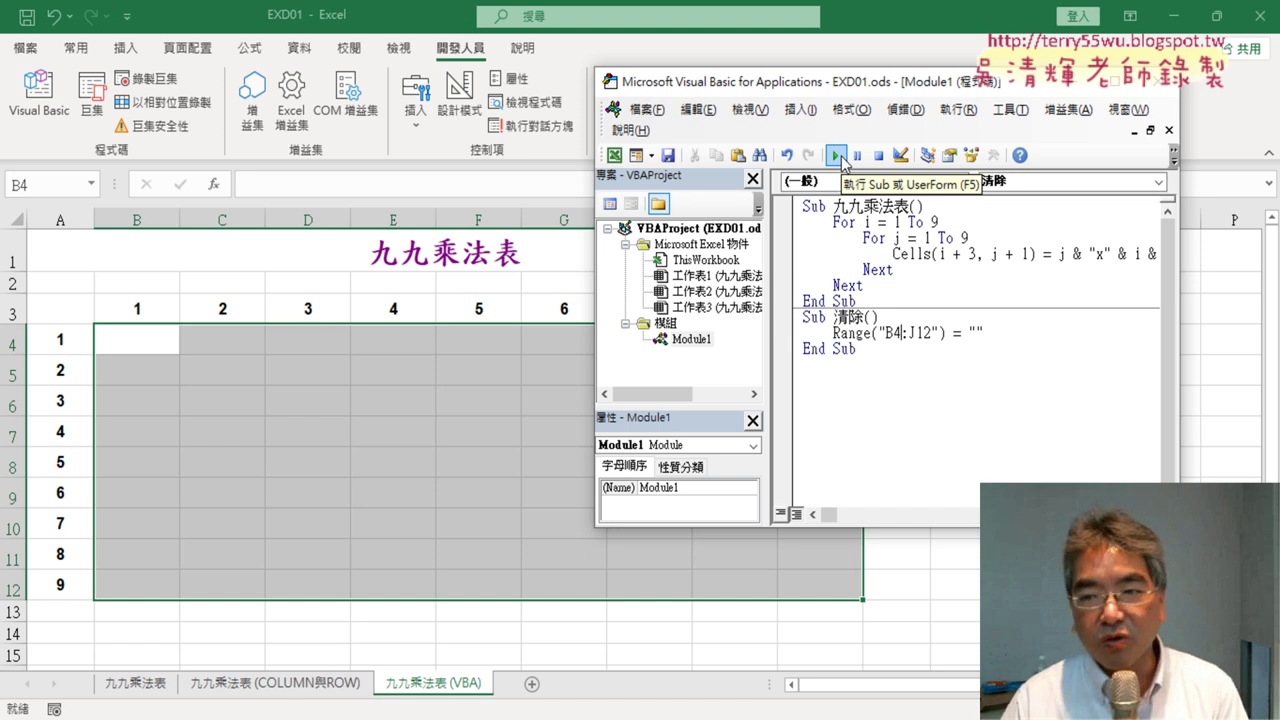
left_click_drag(834, 333, 997, 333)
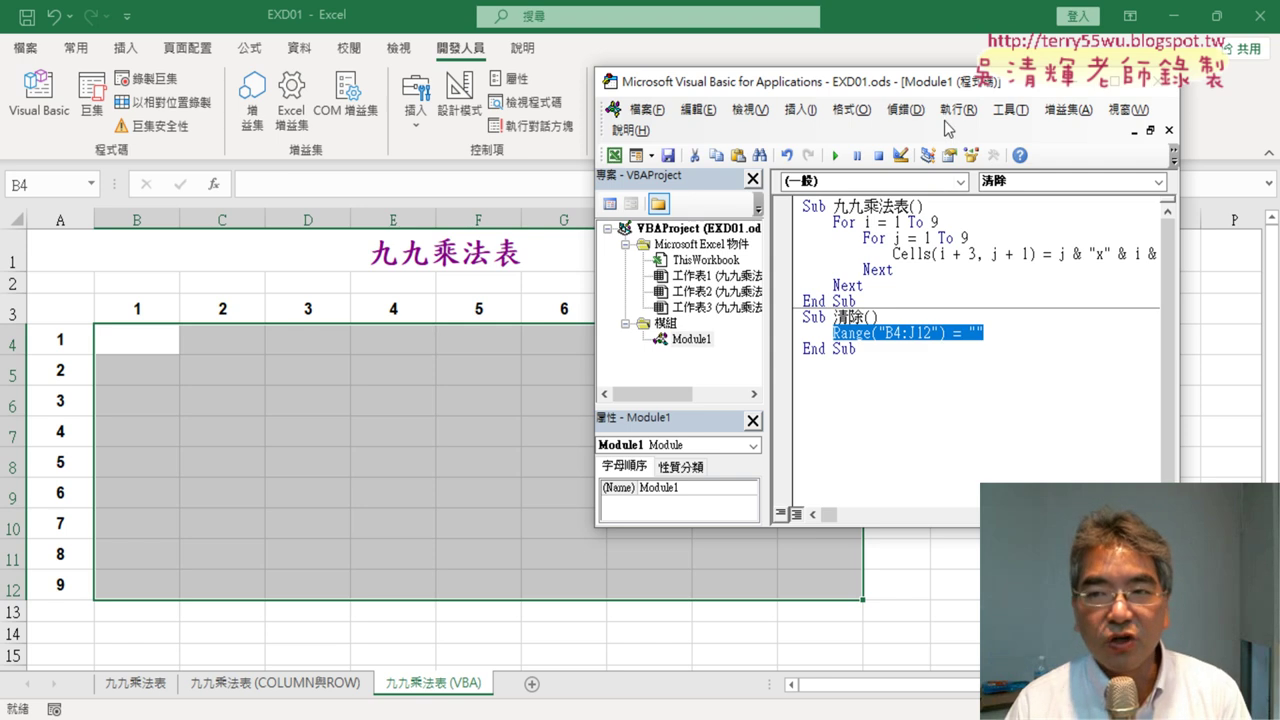
left_click_drag(935, 88, 734, 88)
Step: Review the full code lines, then close the VBA editor and return to the worksheet
key("alt+F11")
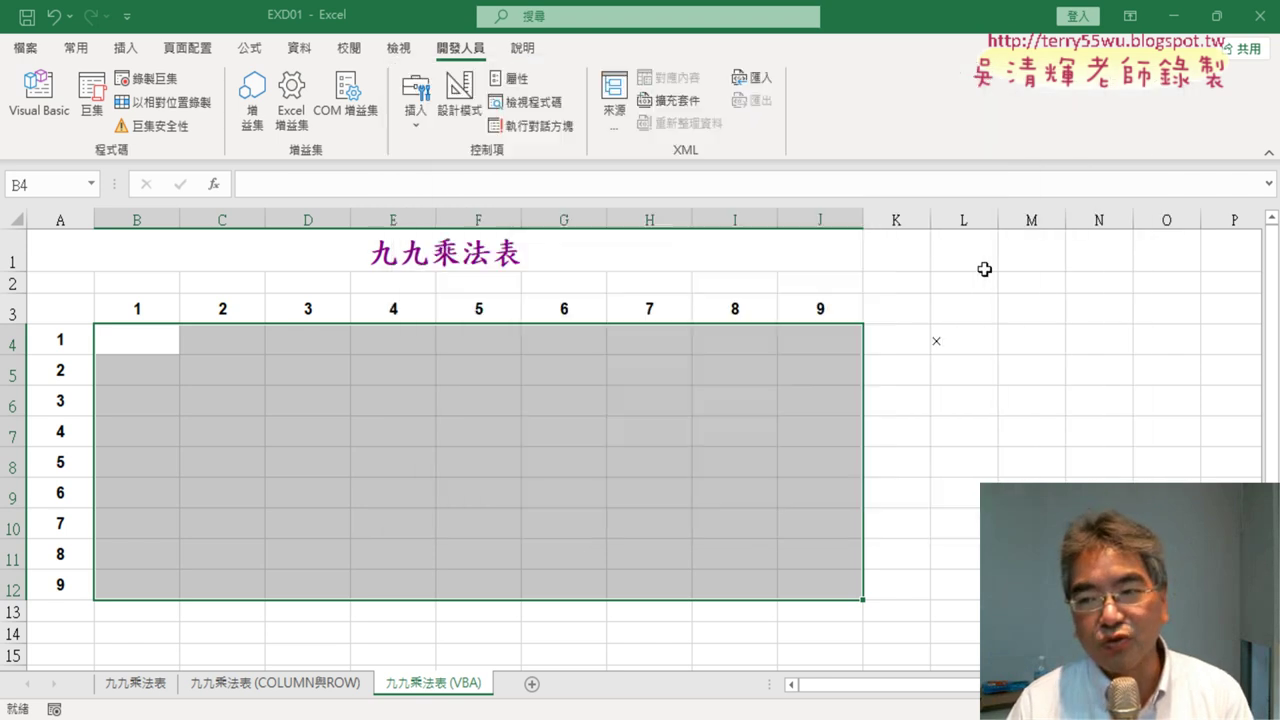
left_click(984, 269)
left_click(38, 95)
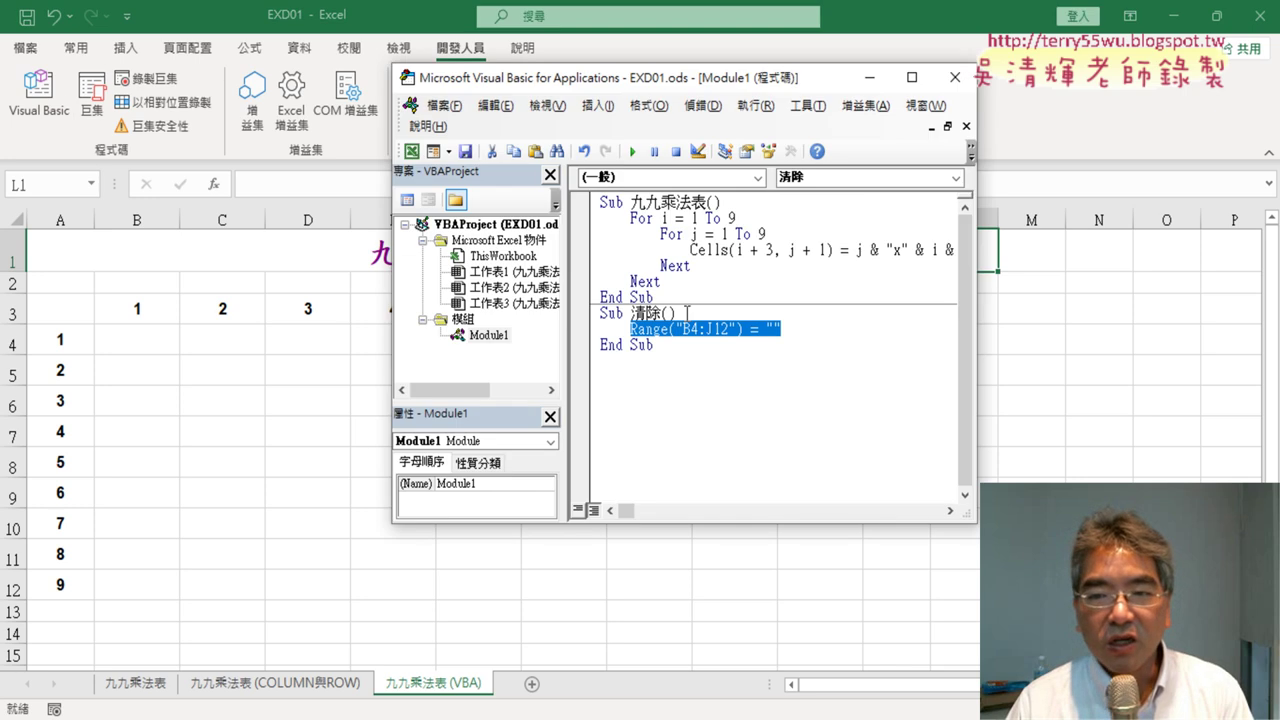
left_click_drag(977, 330, 1140, 330)
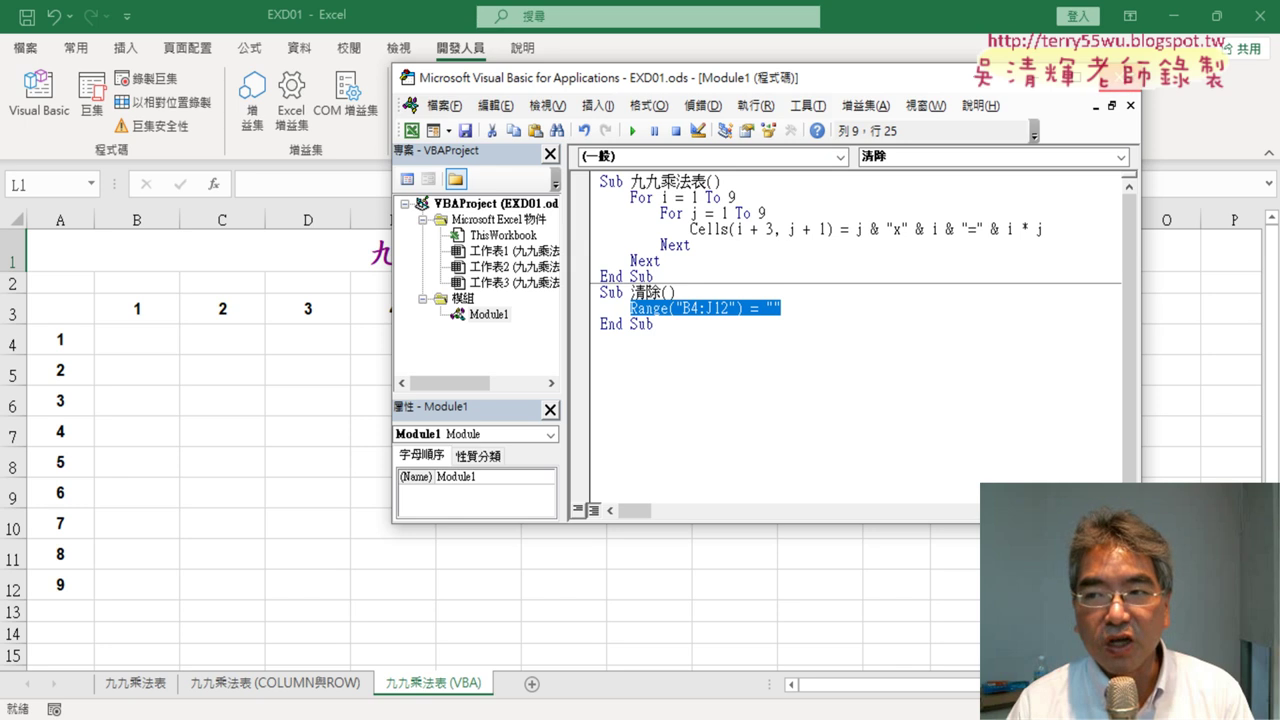
left_click(1124, 77)
left_click(958, 341)
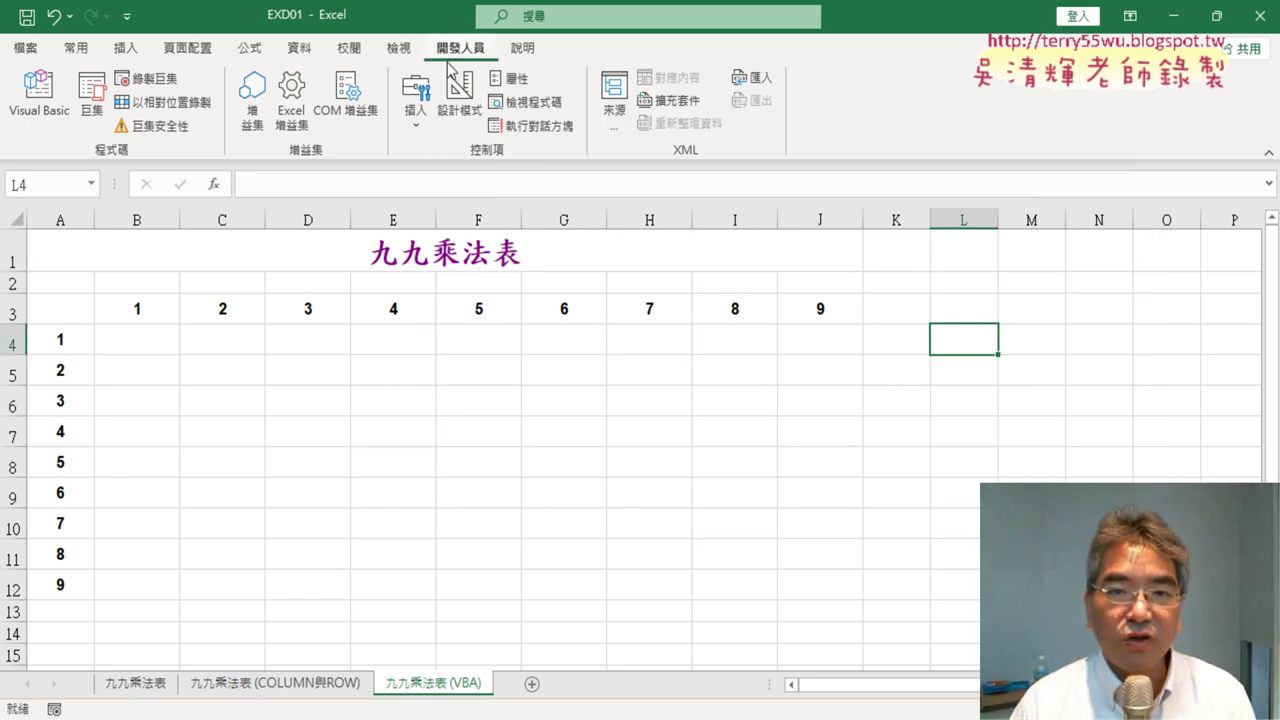
Step: Draw a form button near L3 and assign it the 九九乘法表 macro
left_click(416, 108)
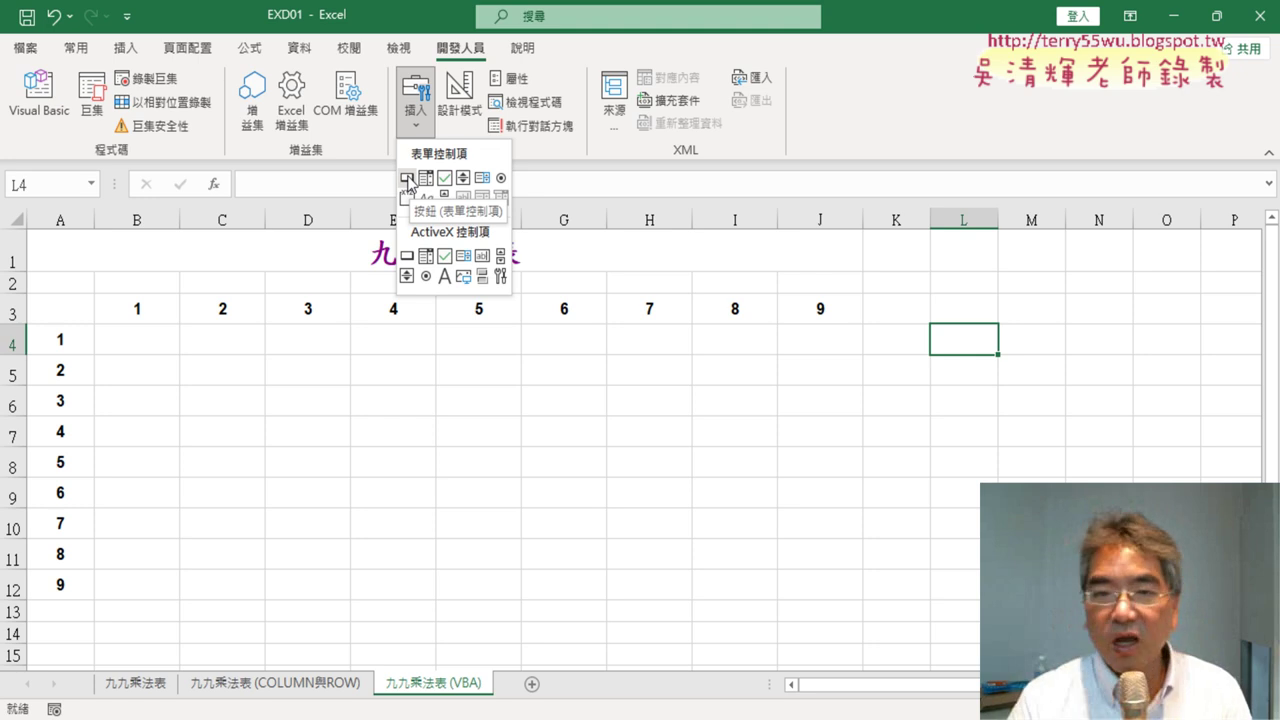
left_click(407, 178)
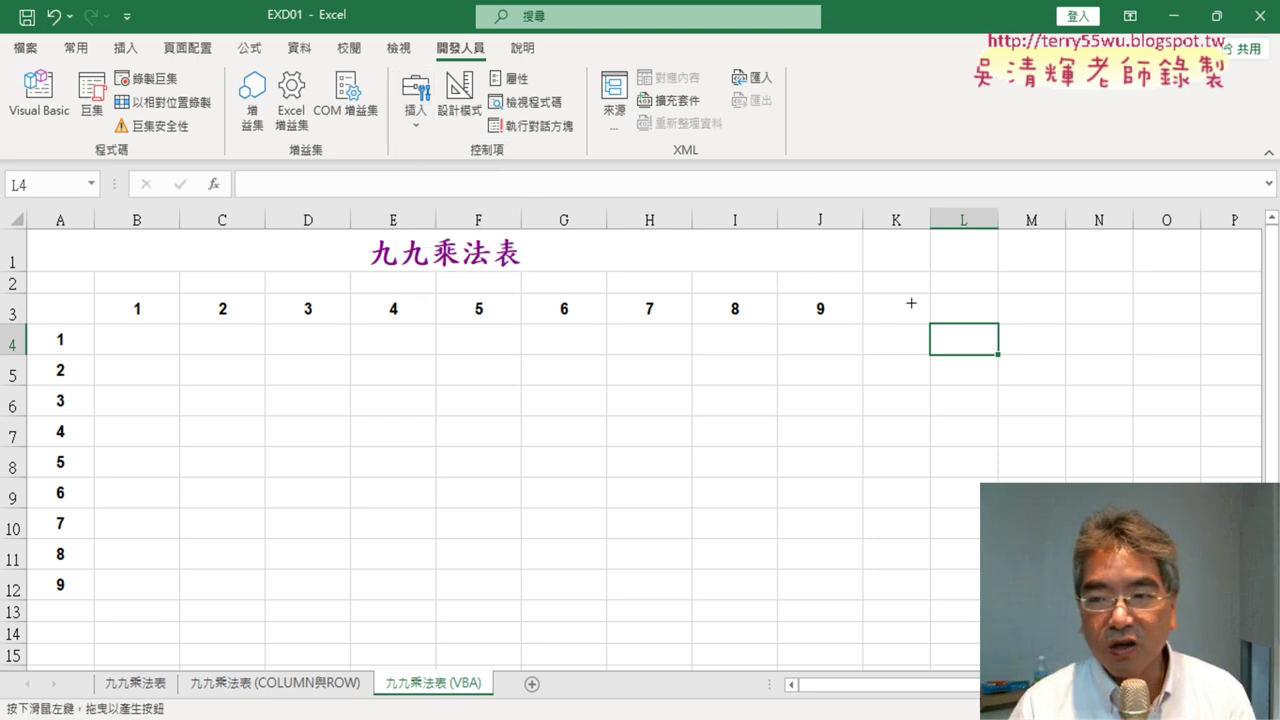
left_click_drag(911, 303, 1070, 342)
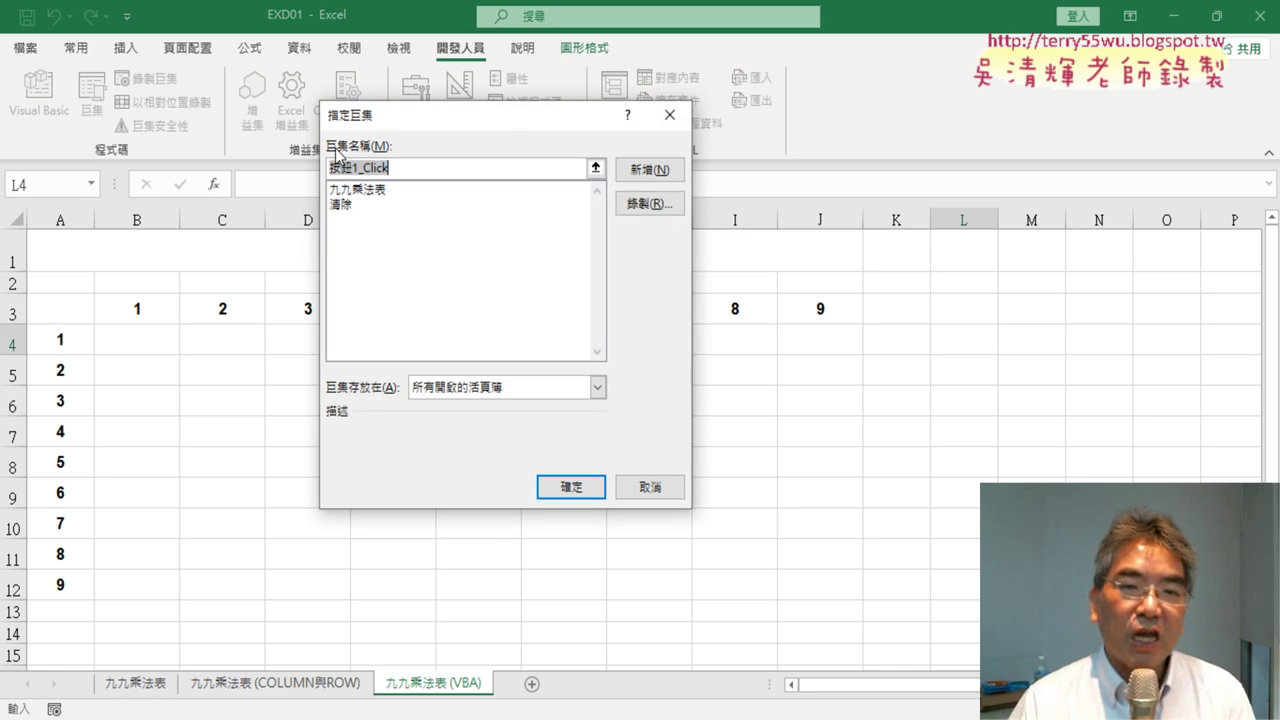
left_click(348, 190)
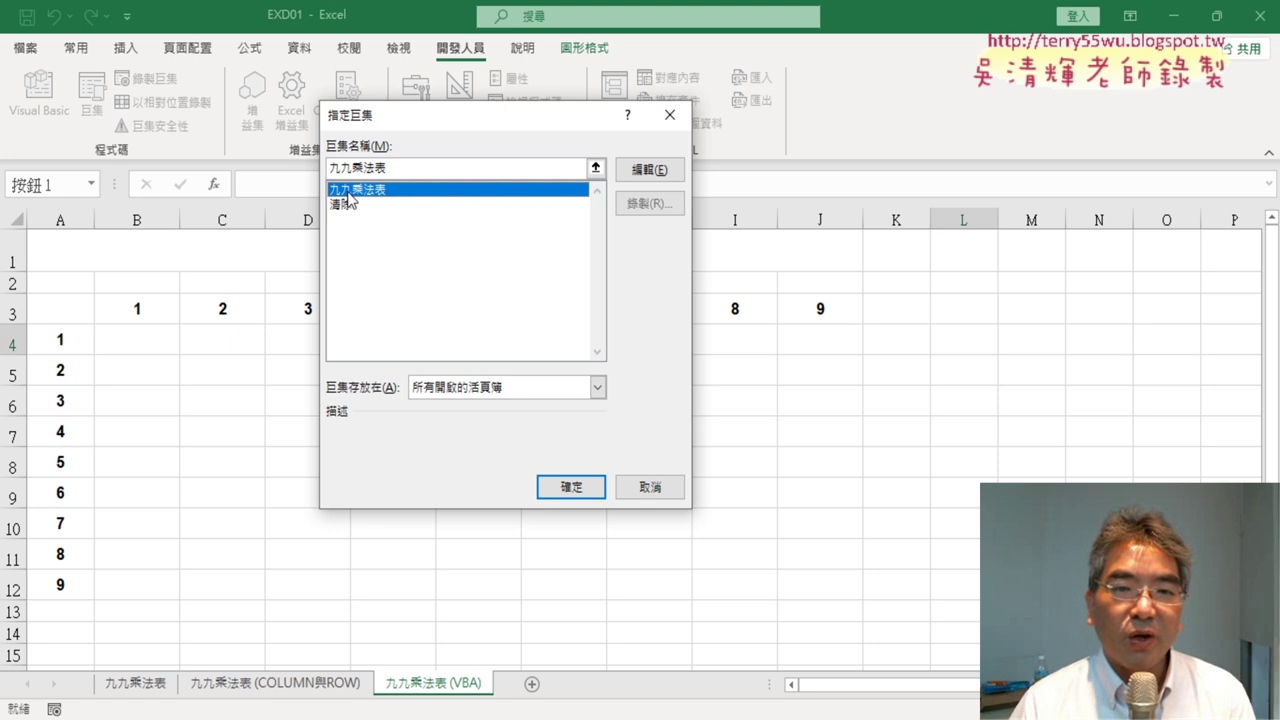
left_click_drag(388, 168, 330, 171)
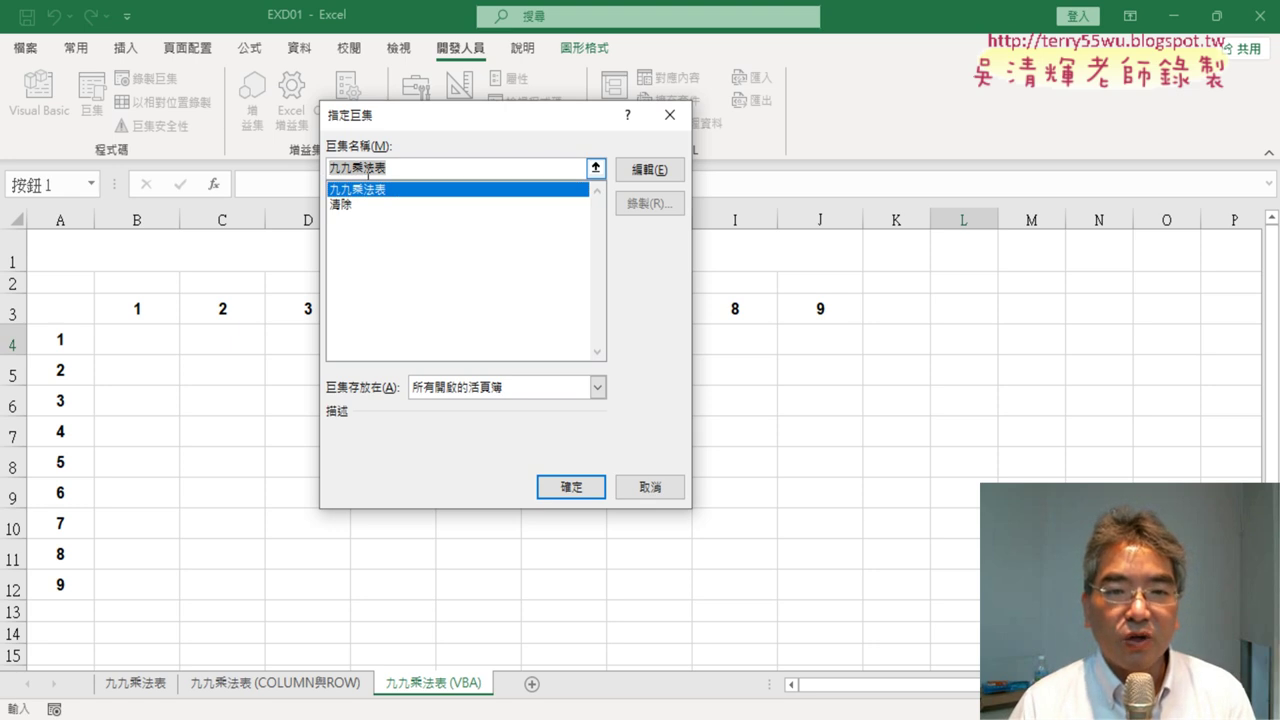
right_click(367, 172)
left_click(402, 207)
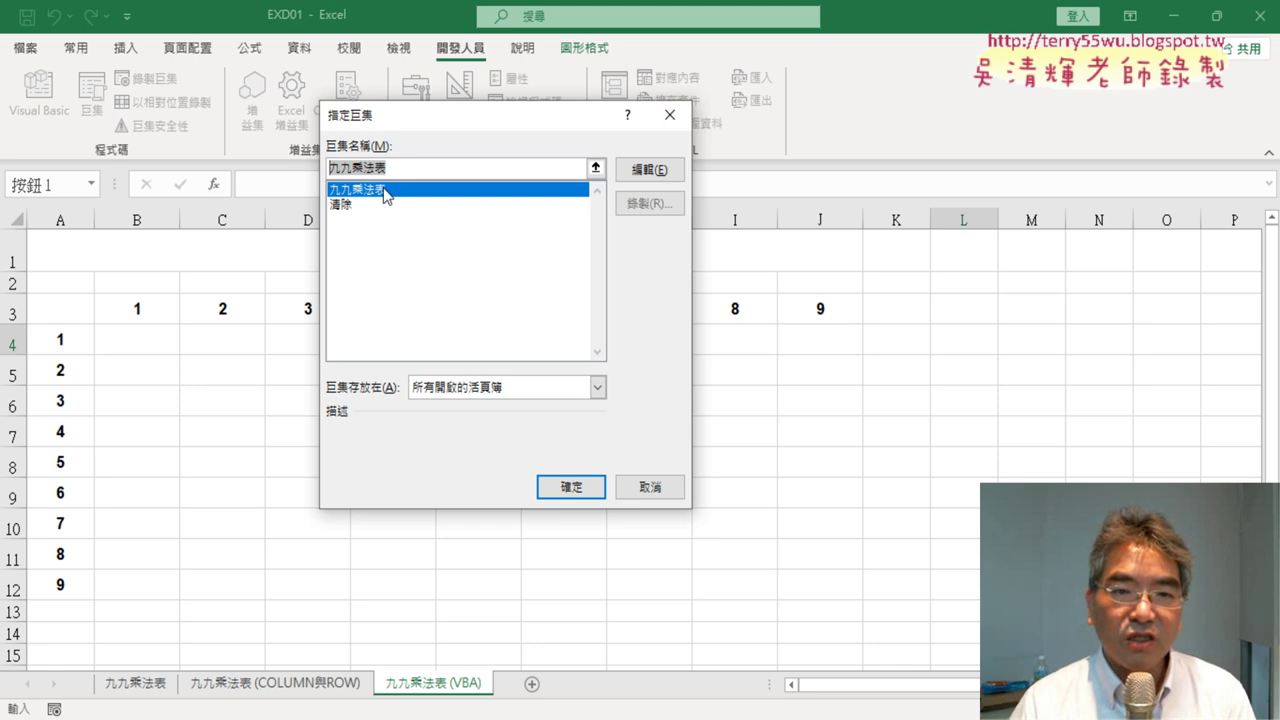
right_click(360, 165)
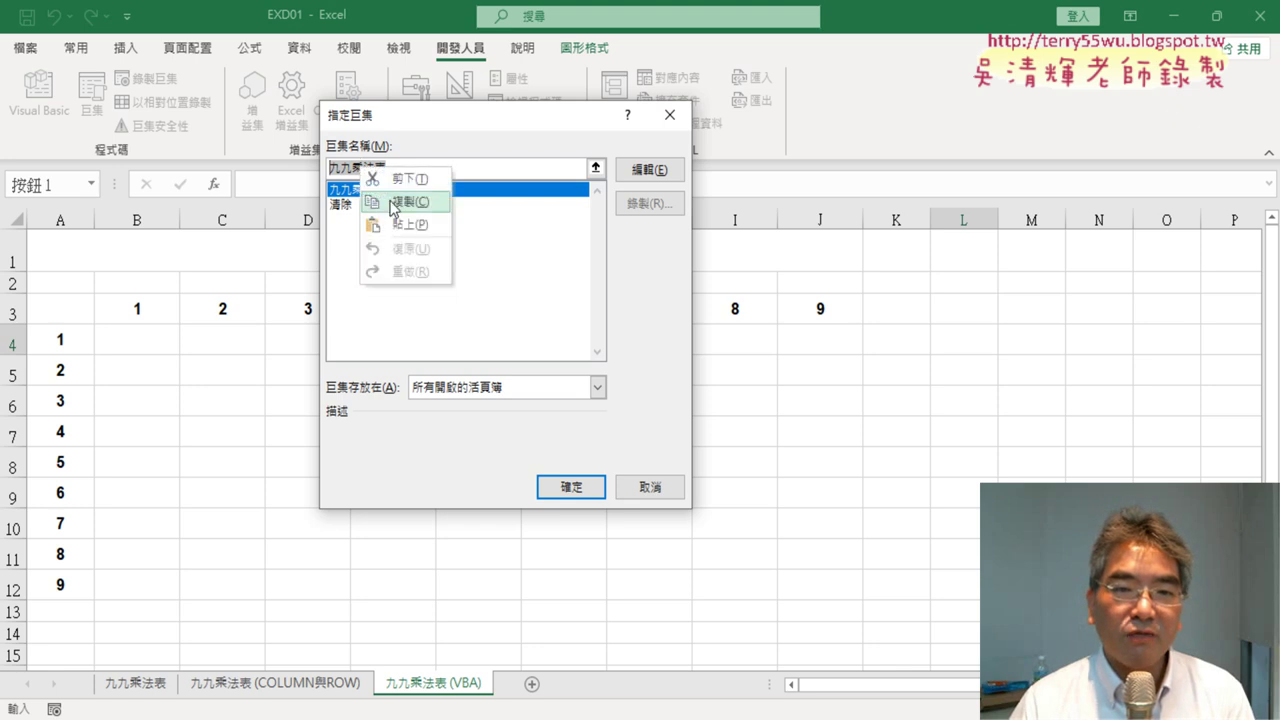
left_click(398, 203)
left_click(571, 487)
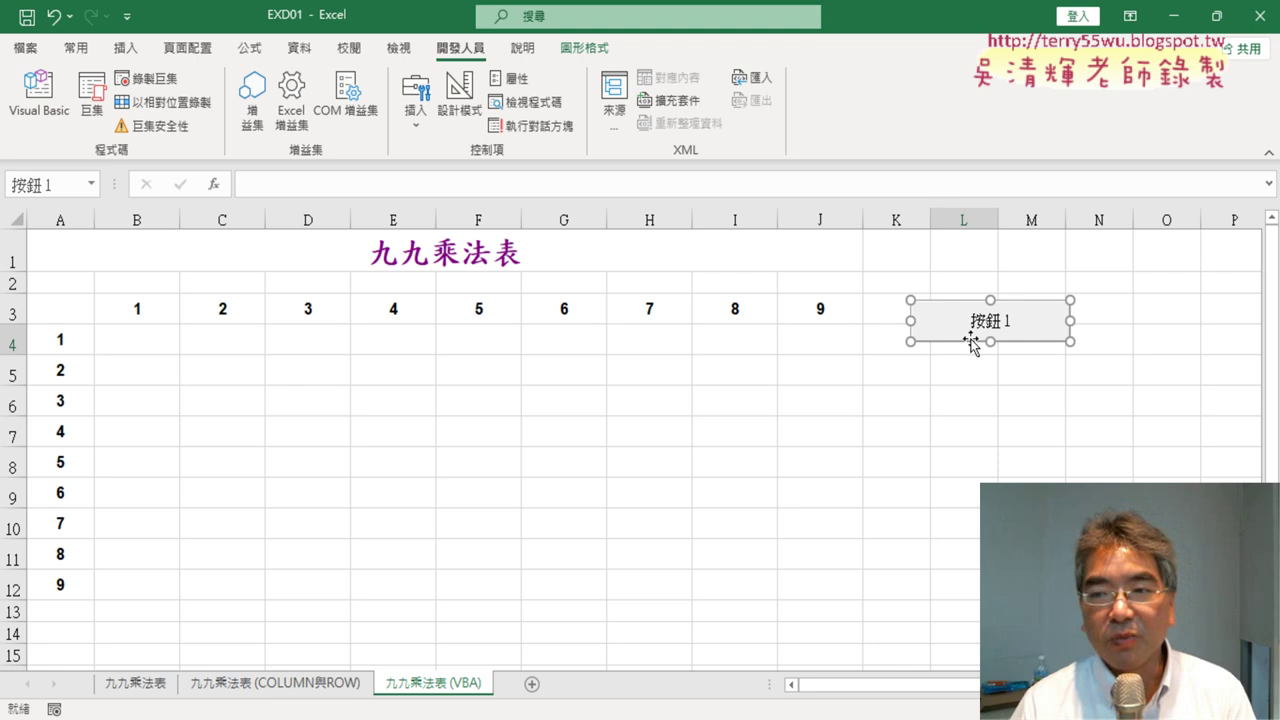
Step: Caption the new button 九九乘法表
key("BackSpace")
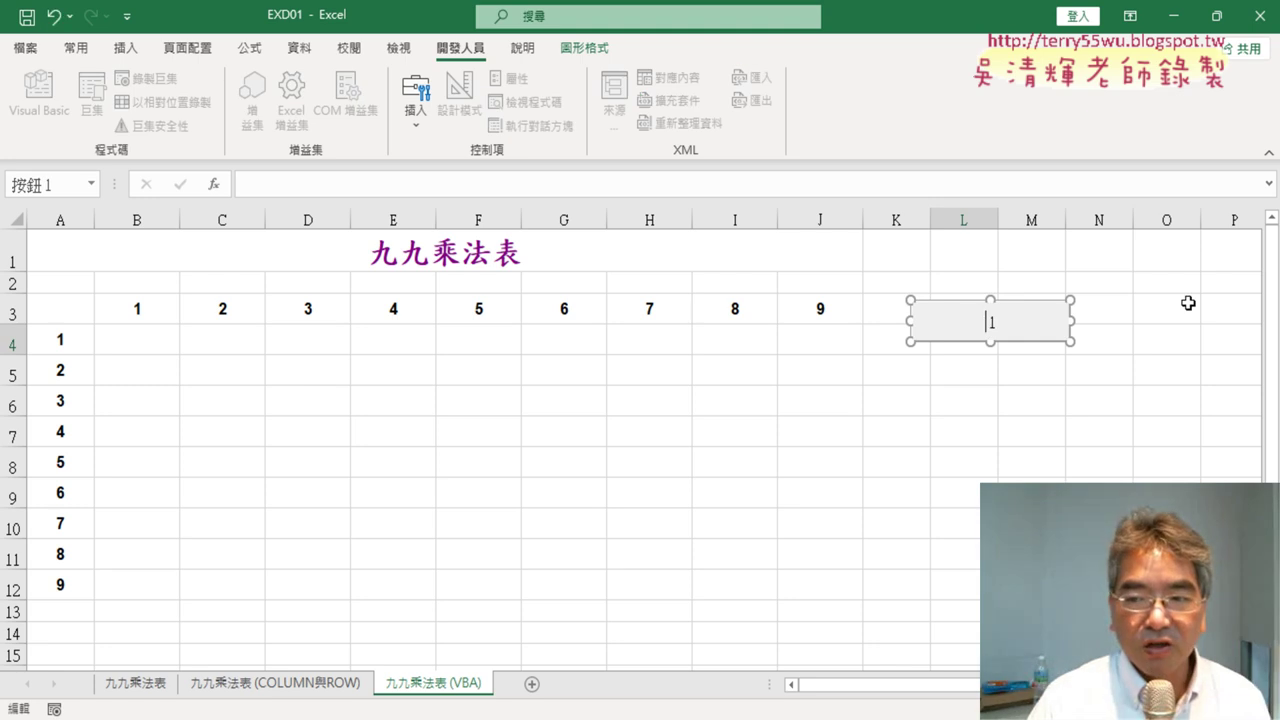
type("九九乘法表")
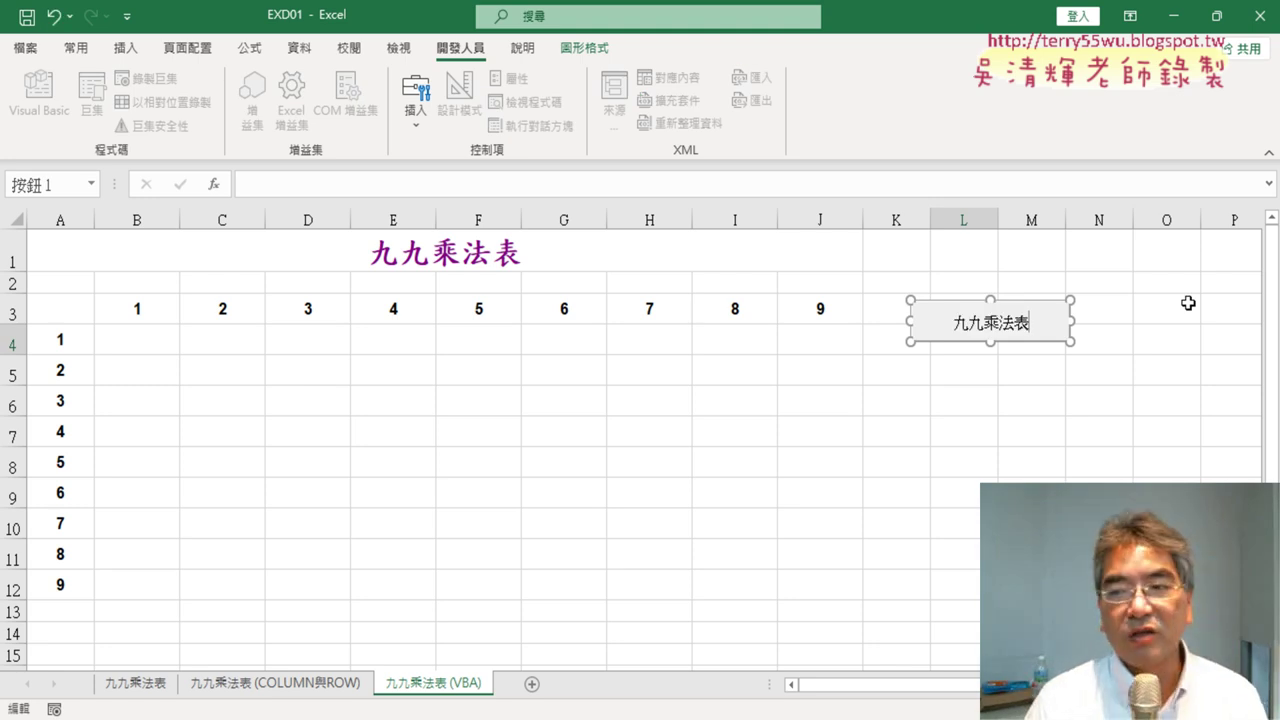
left_click(1171, 318)
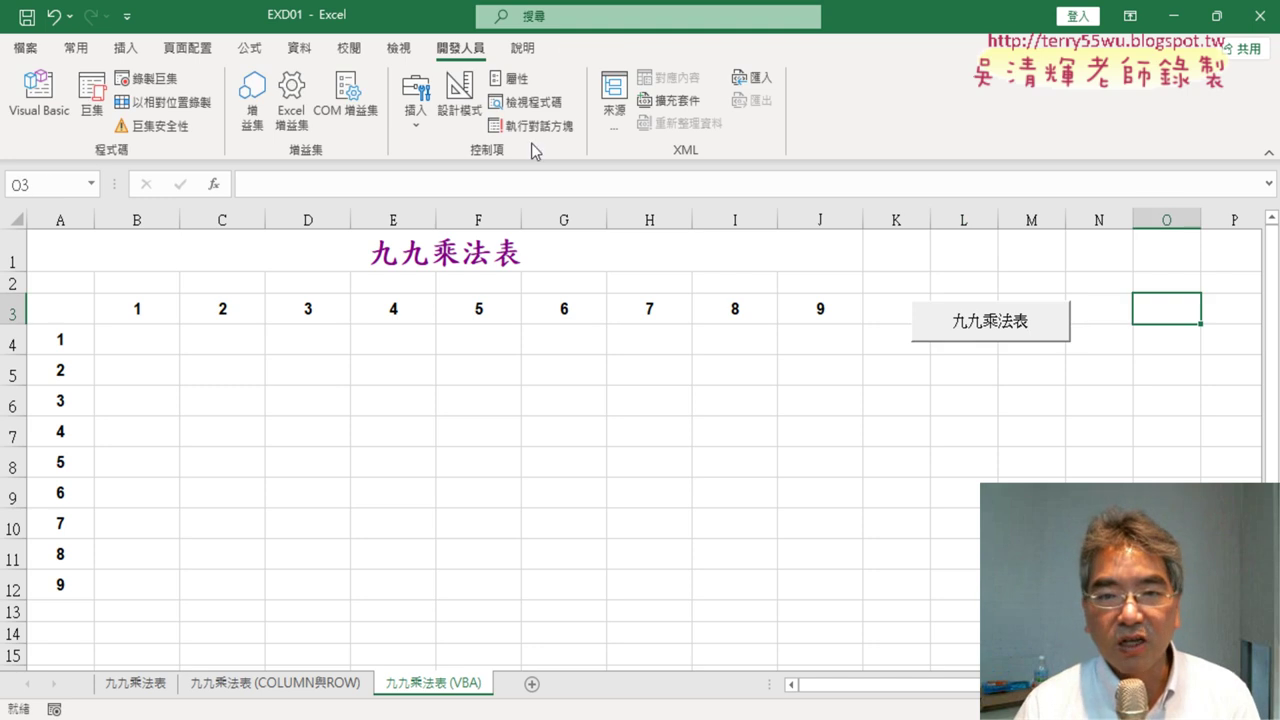
Step: Draw a second form button below the first near L5 and assign it the 清除 macro
left_click(418, 125)
left_click(411, 177)
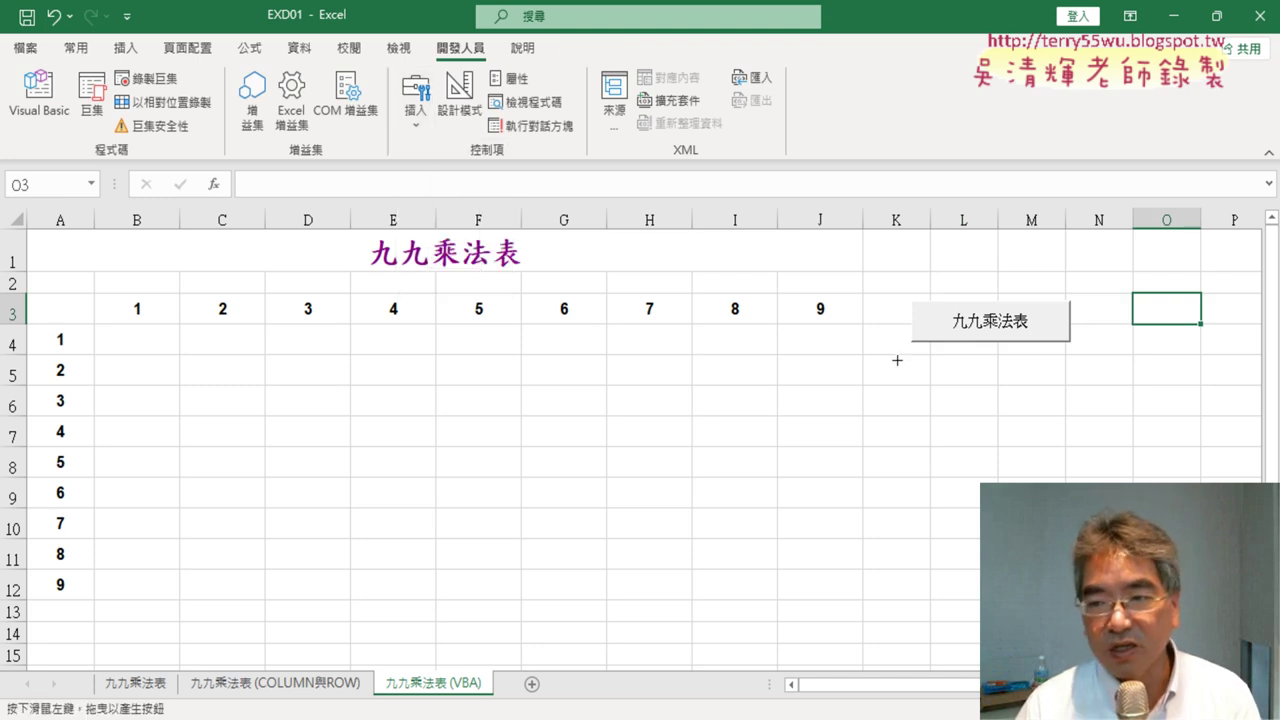
left_click_drag(912, 355, 1070, 392)
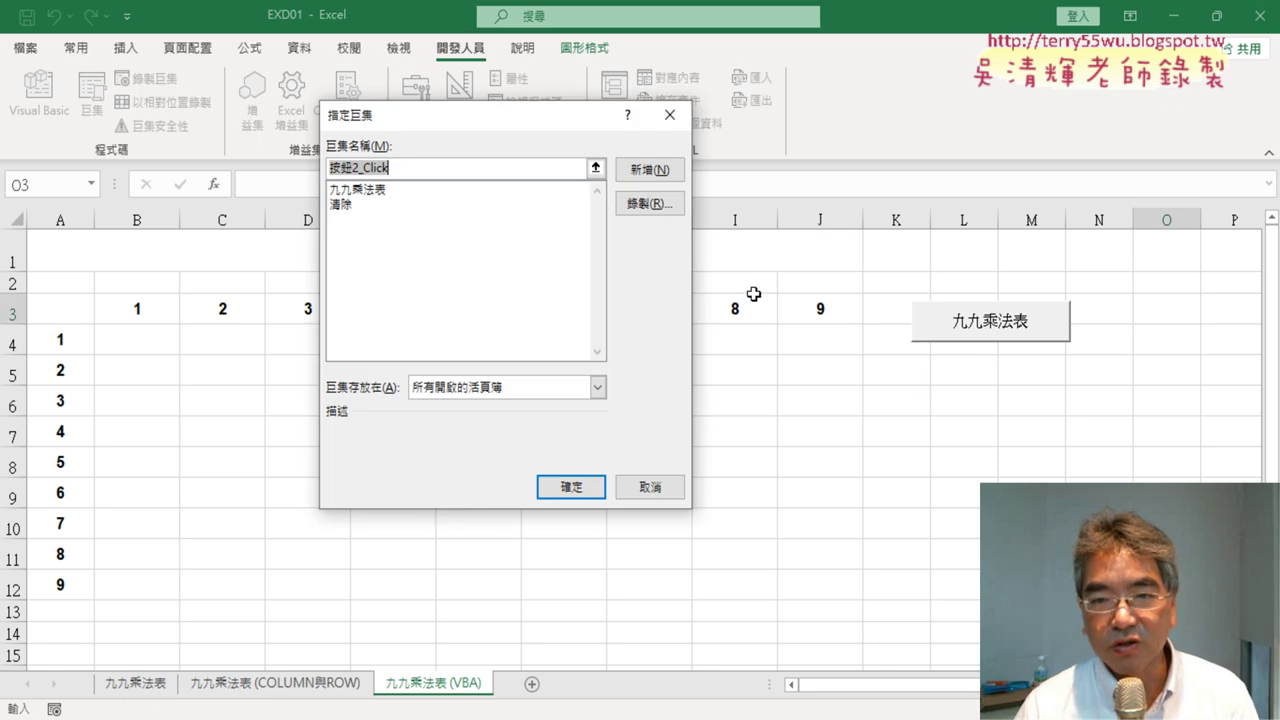
left_click(381, 205)
right_click(339, 167)
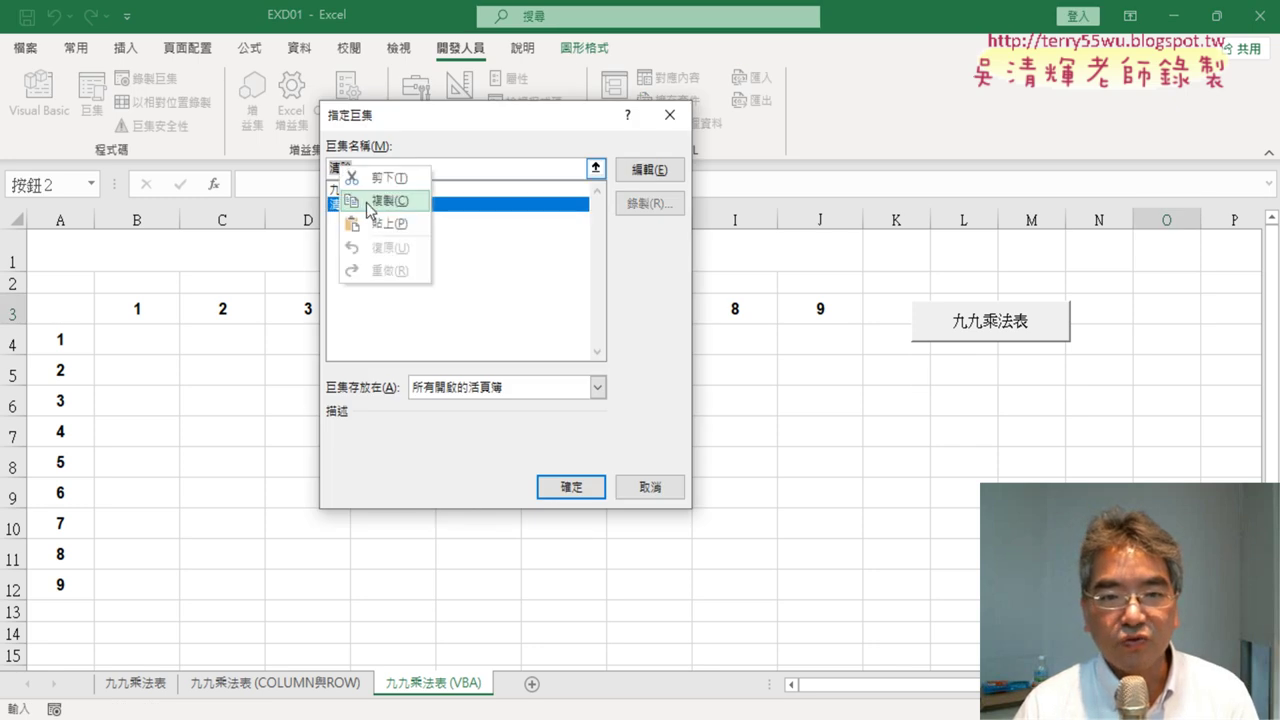
left_click(370, 203)
left_click(571, 487)
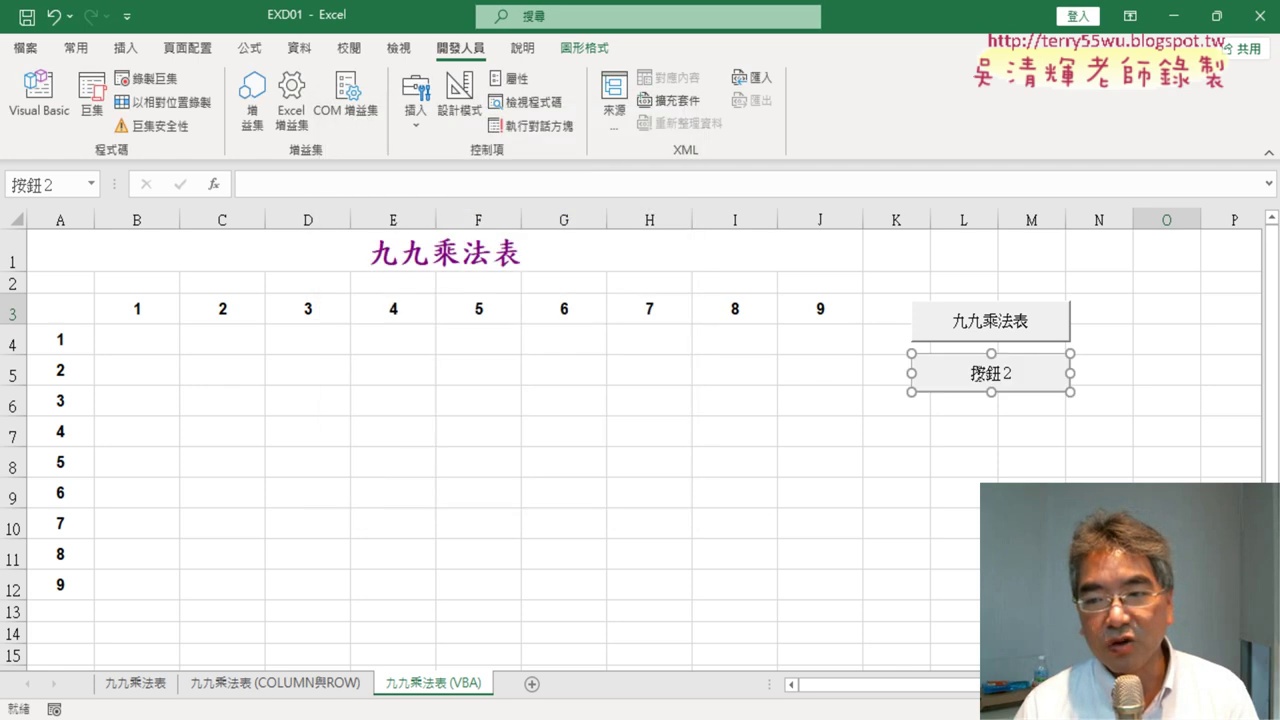
Step: Change the second button's caption to 清除
left_click(978, 374)
key("BackSpace")
key("BackSpace")
key("BackSpace")
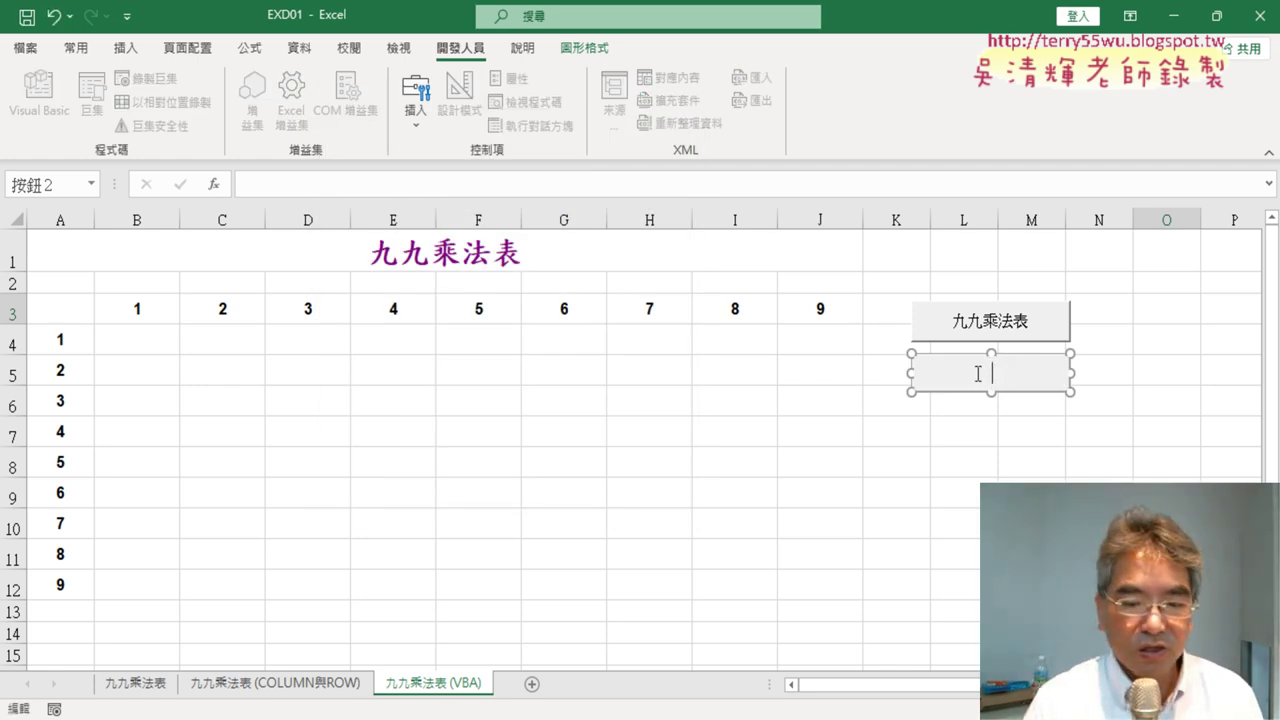
key("ctrl+v")
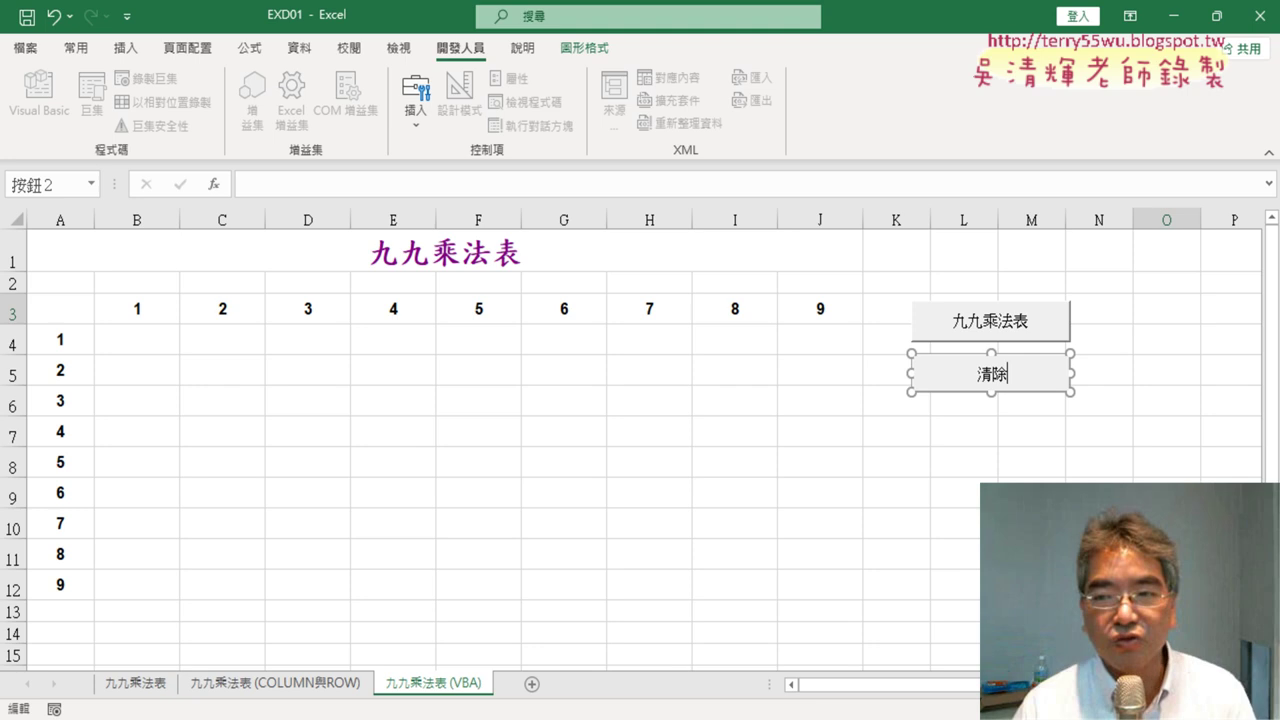
left_click(1031, 492)
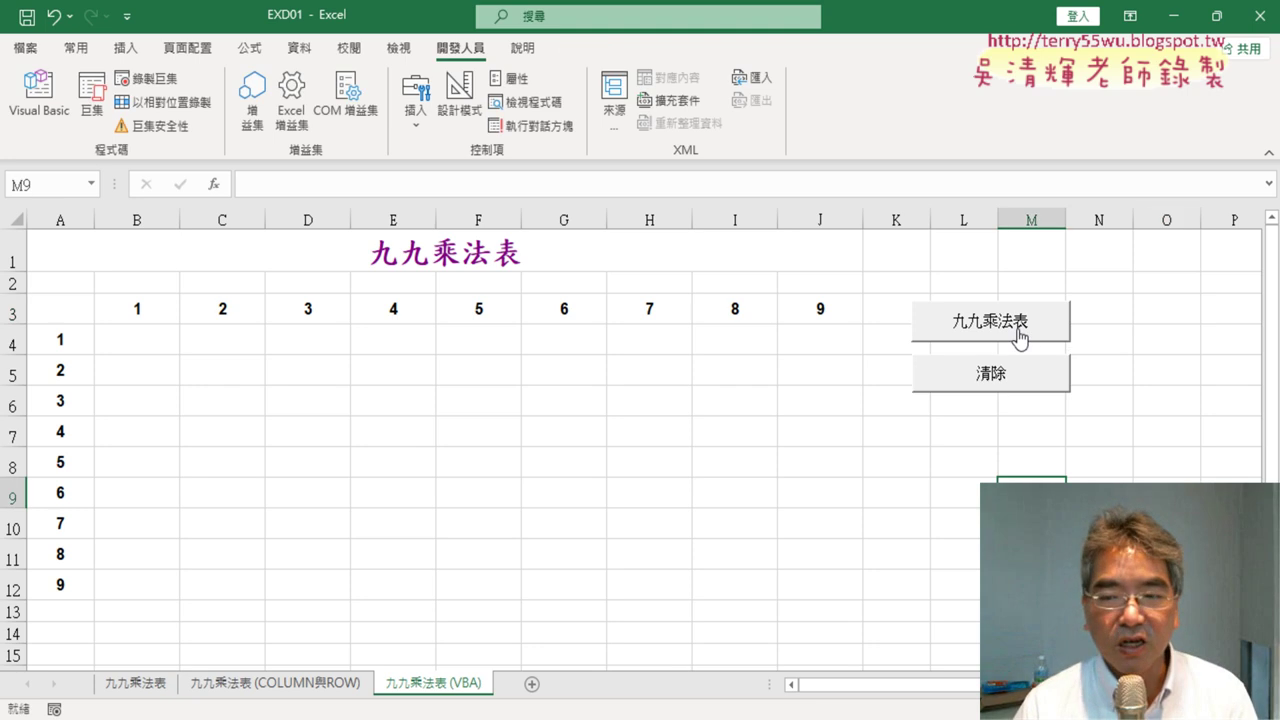
Step: Test the buttons by filling and clearing the table three times
left_click(1018, 337)
left_click(1017, 380)
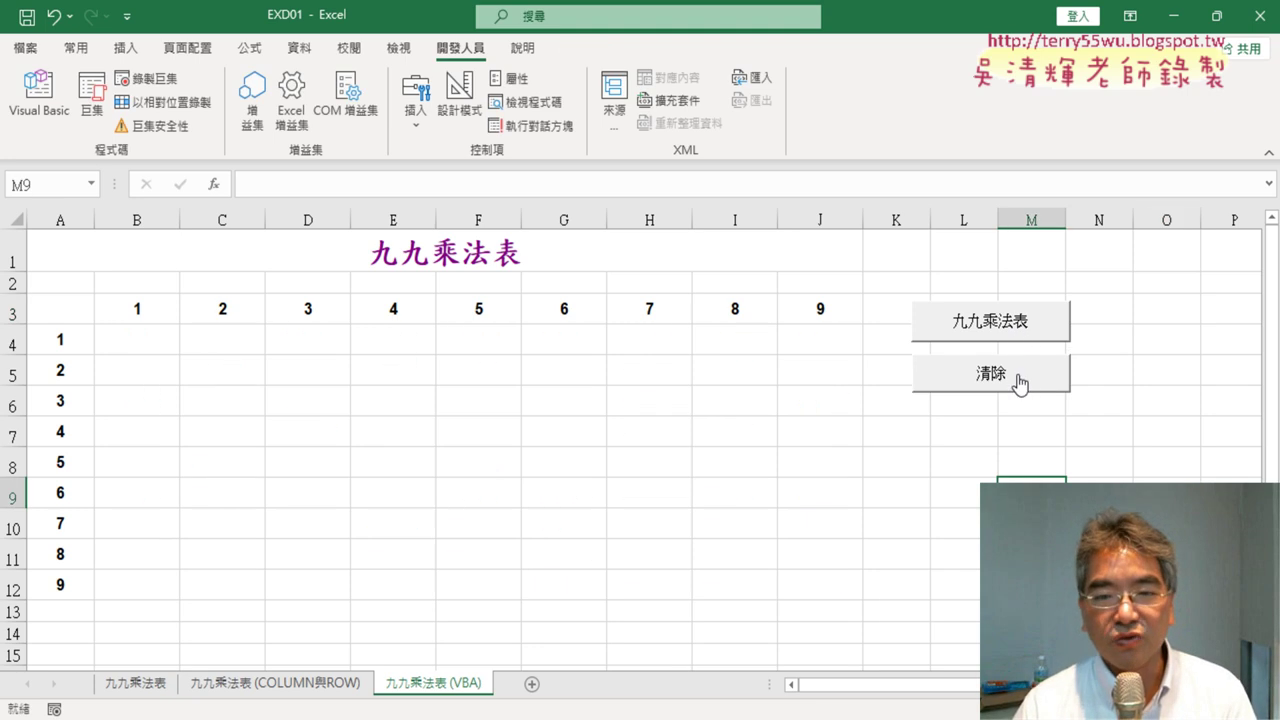
left_click(1014, 323)
left_click(1016, 381)
left_click(1014, 324)
left_click(1014, 377)
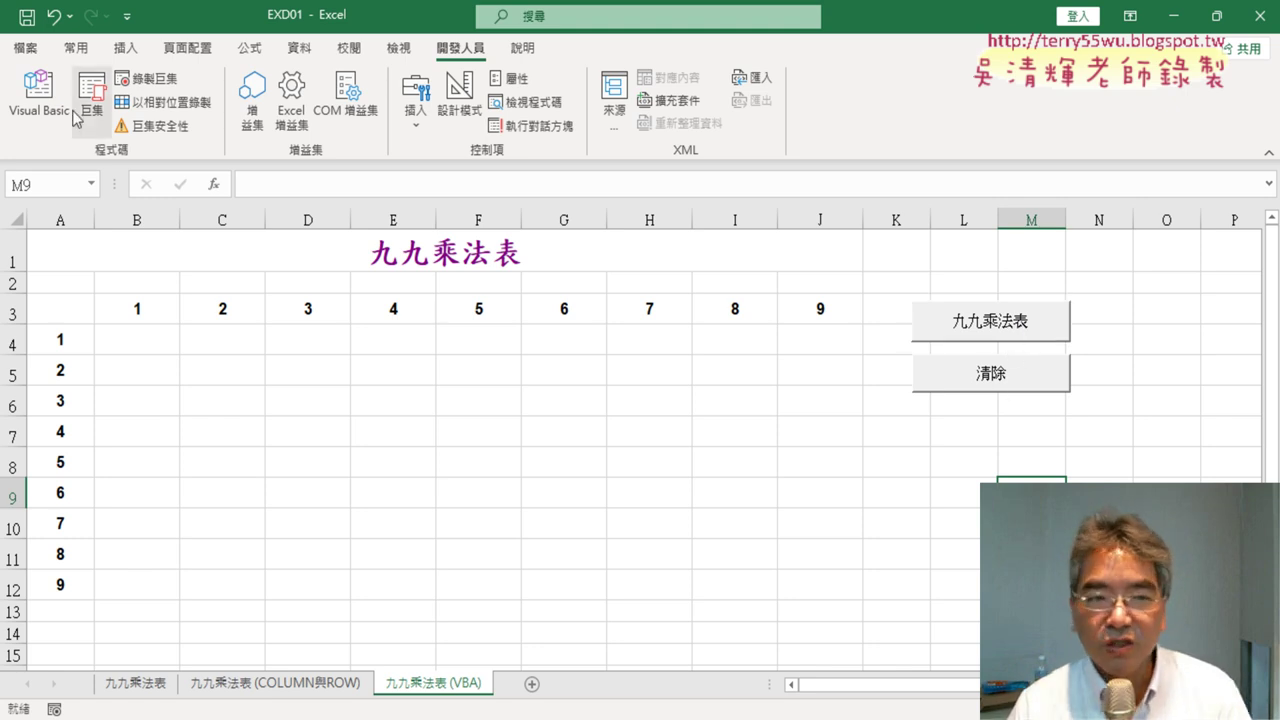
left_click(39, 92)
left_click(611, 360)
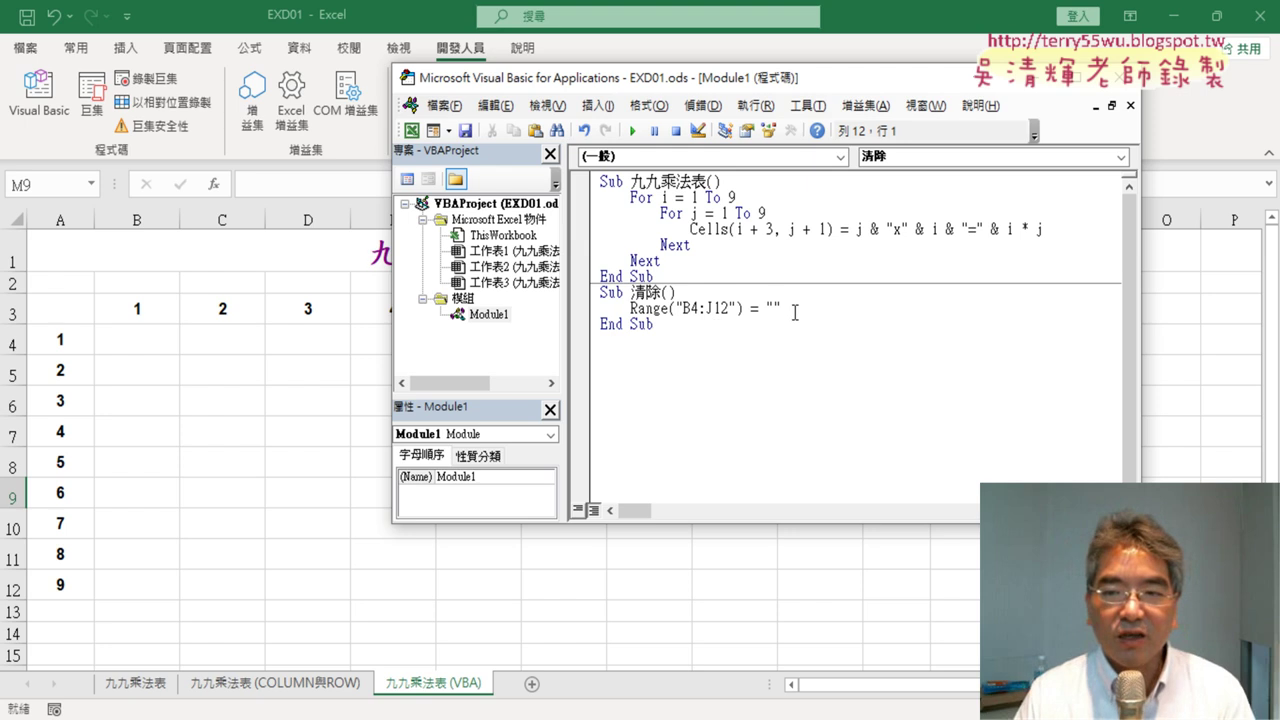
left_click_drag(782, 308, 630, 308)
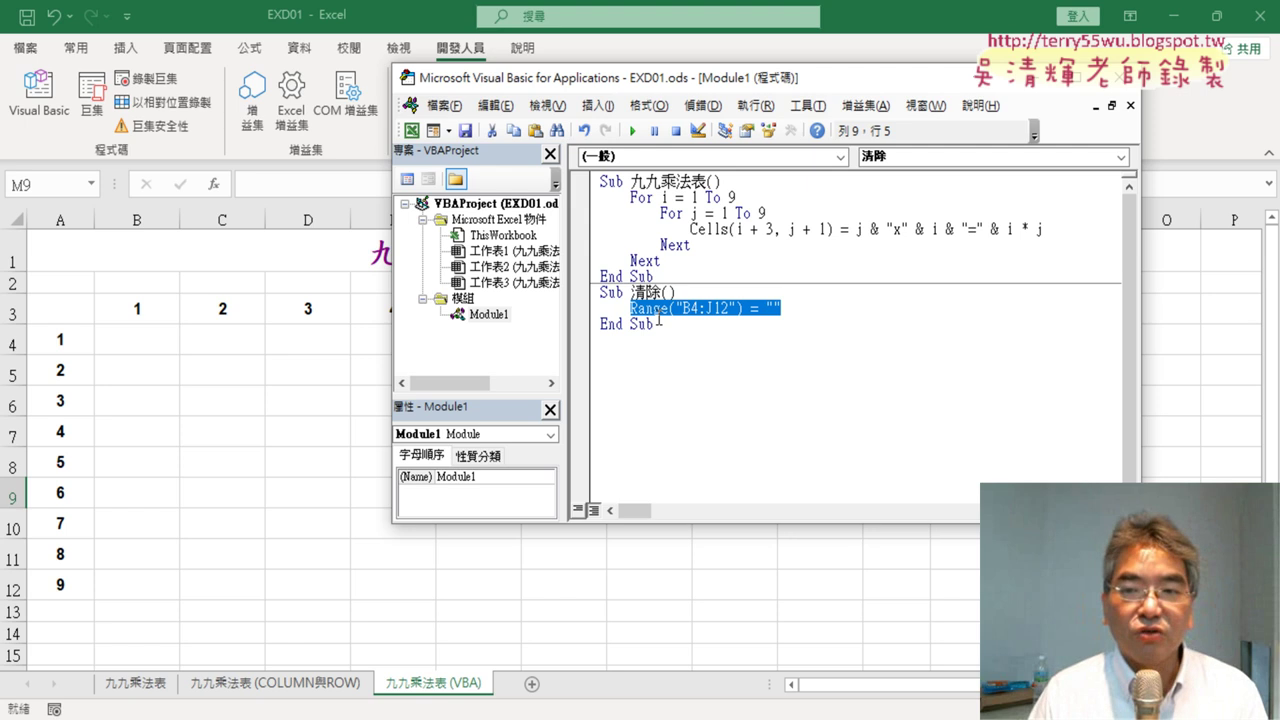
left_click(804, 321)
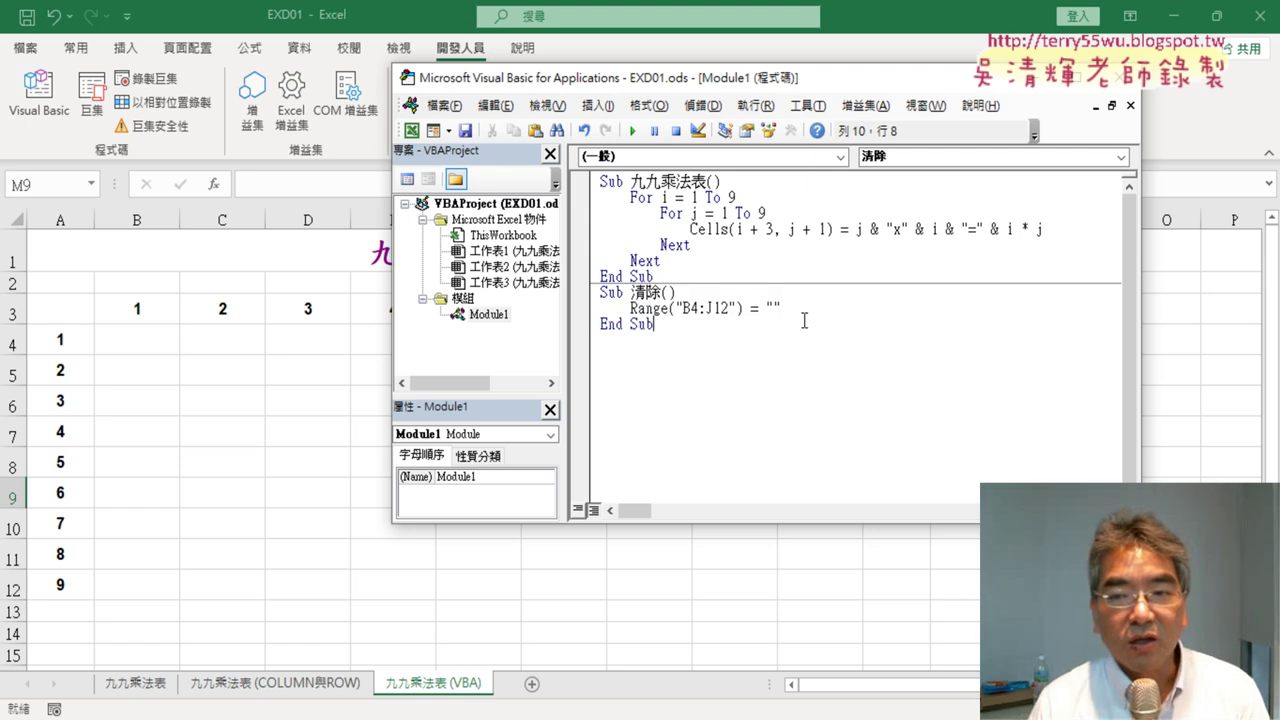
left_click_drag(786, 308, 746, 316)
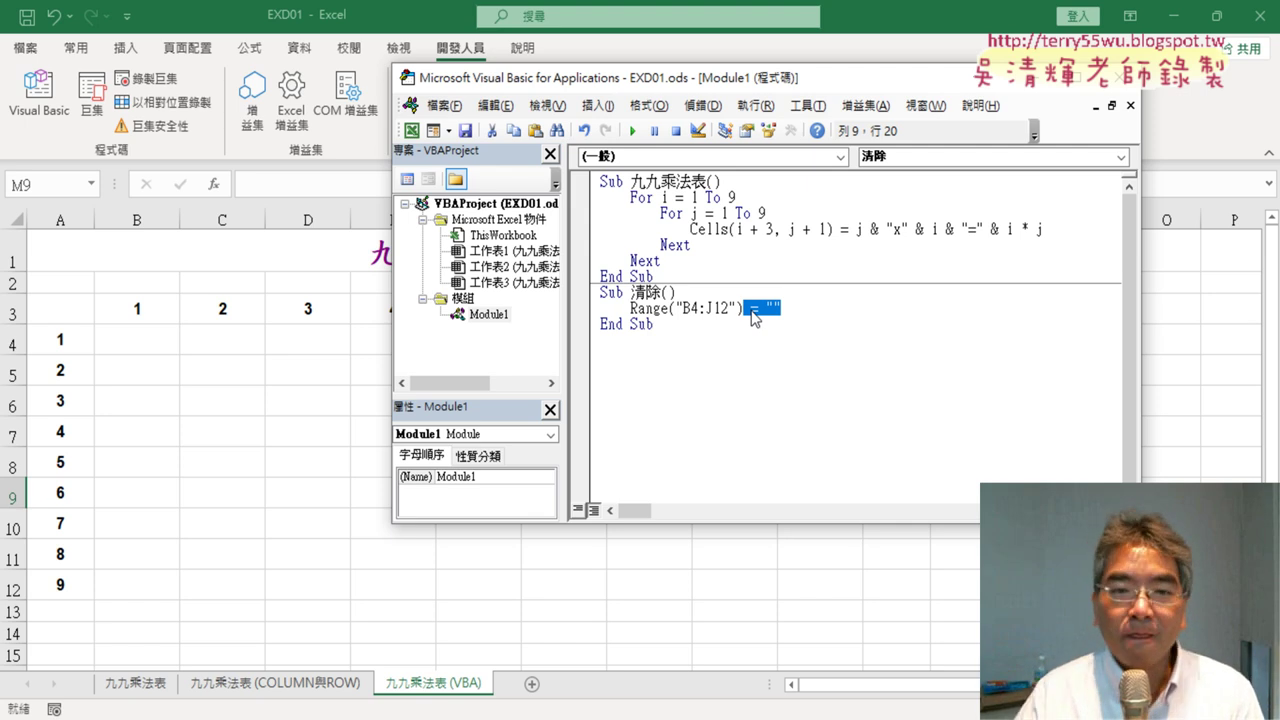
left_click_drag(1139, 305, 869, 301)
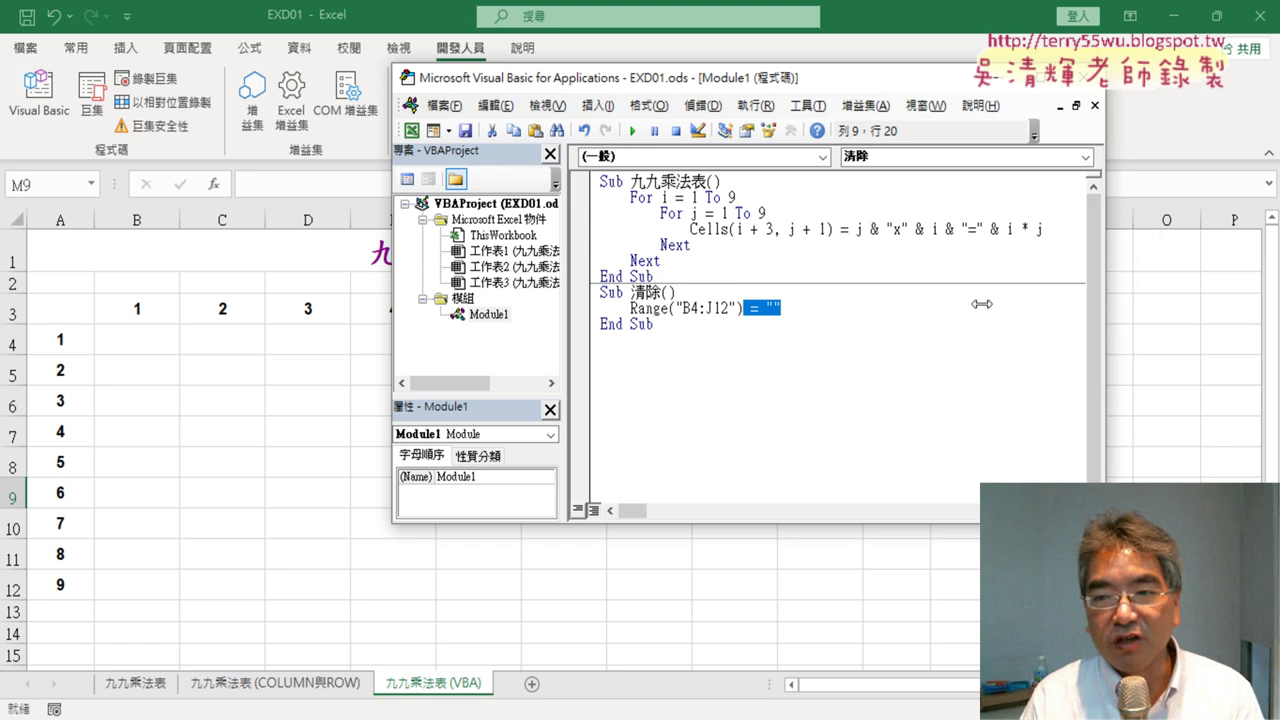
left_click(1025, 430)
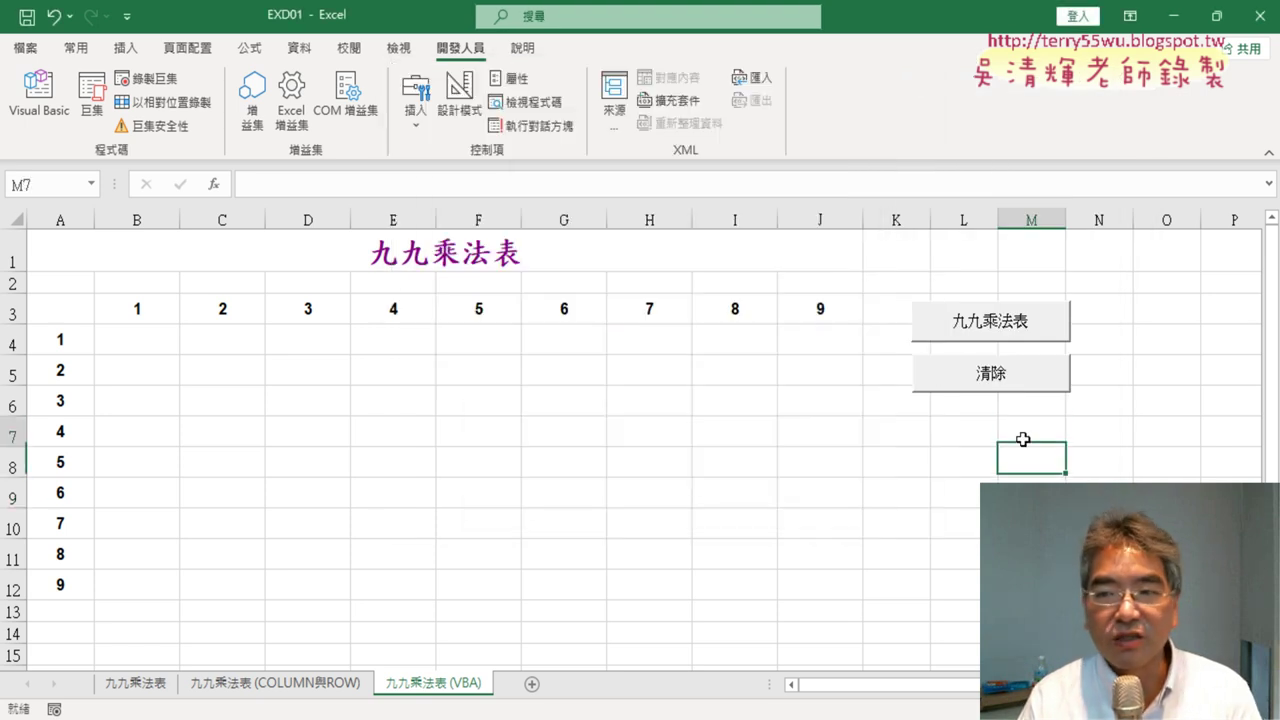
left_click(992, 328)
left_click(992, 378)
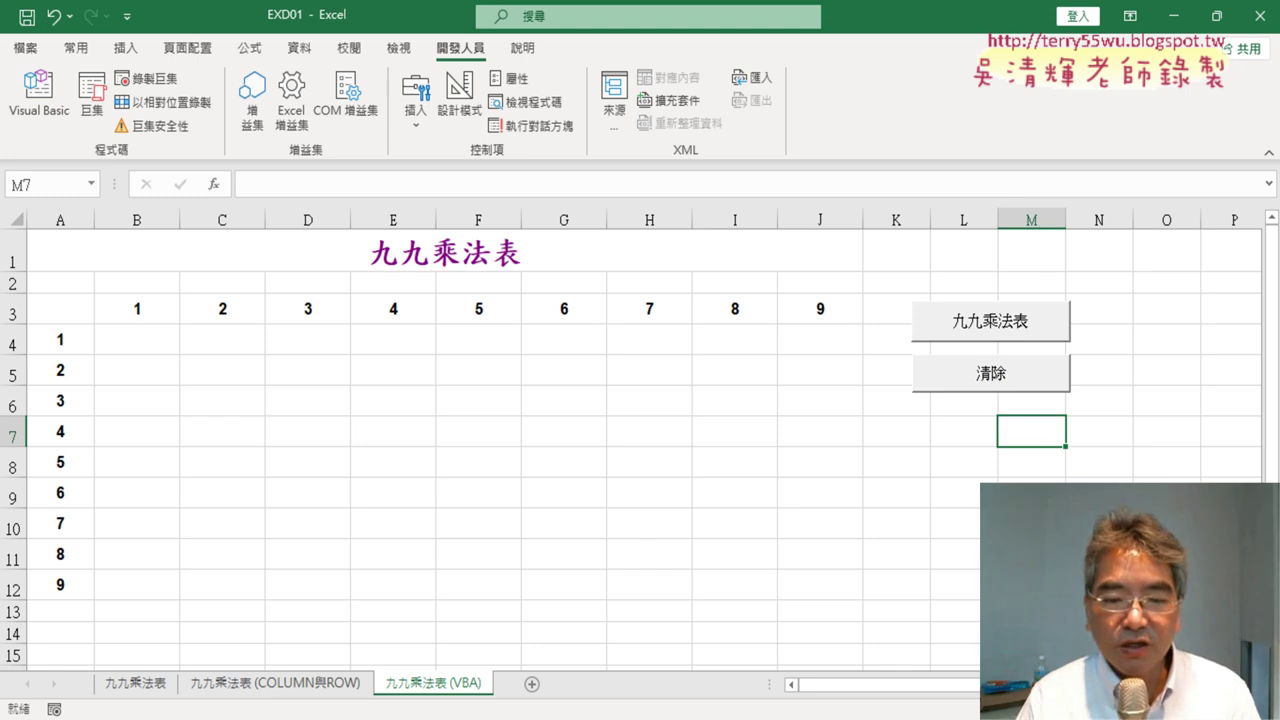
Step: View the TQC_EXCEL2016 exam PDF at 200% for the orange-diagonal requirement, then return to Excel
left_click(345, 672)
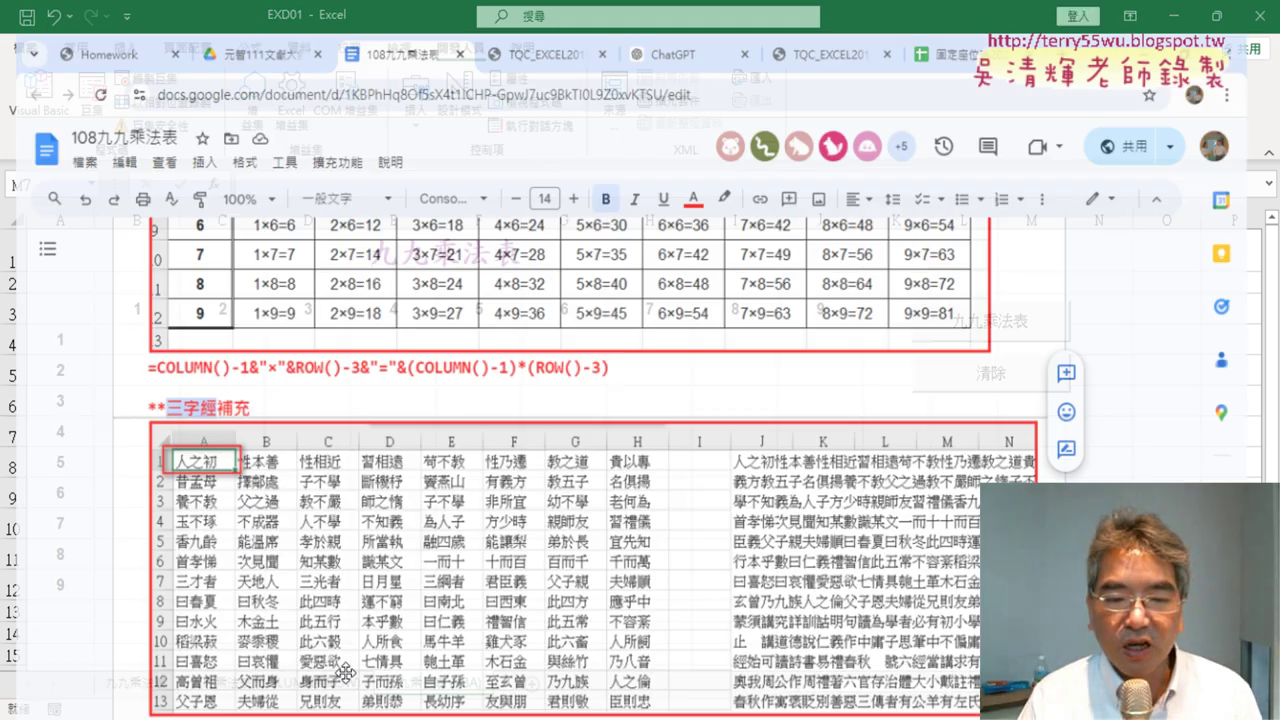
left_click(836, 25)
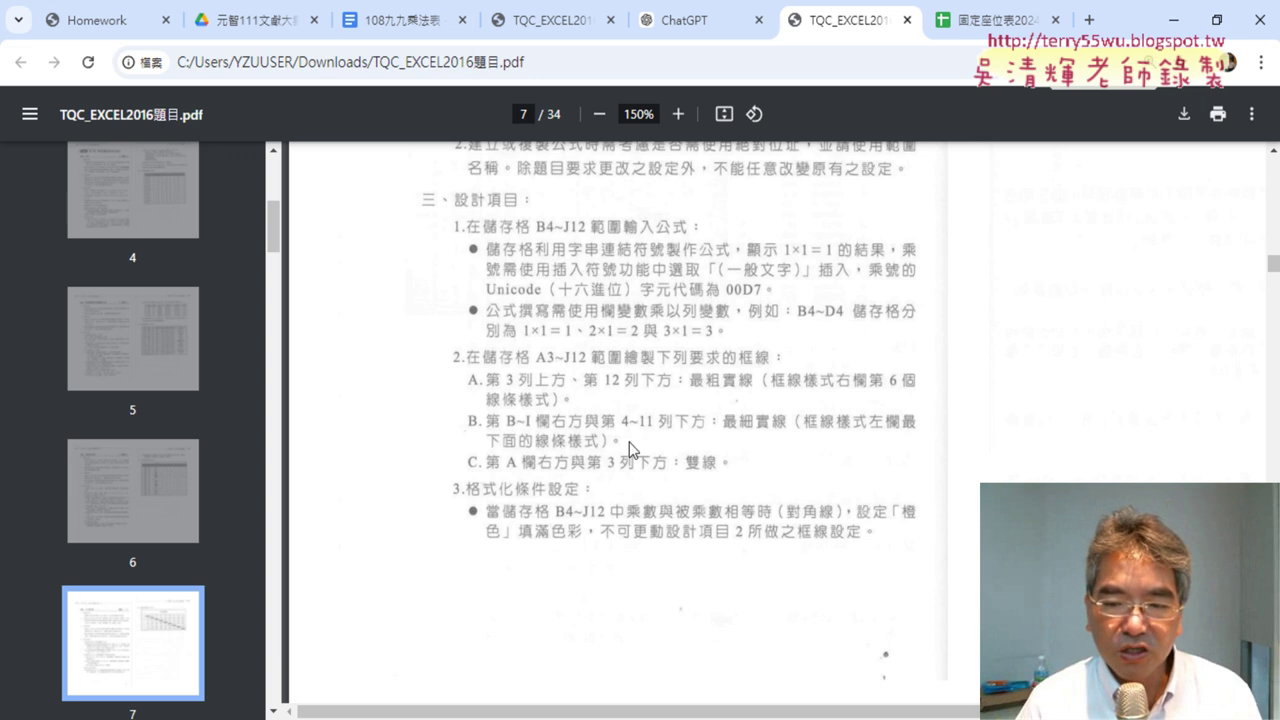
scroll(628, 447, "down", 2)
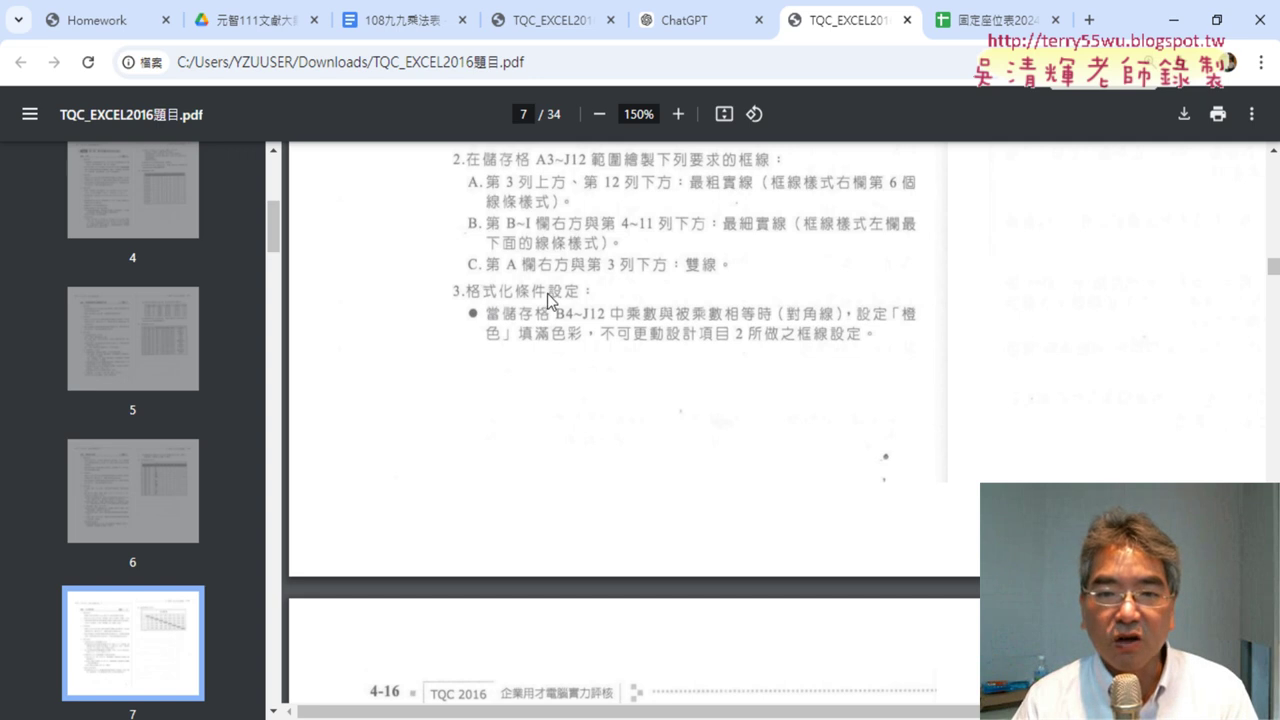
left_click(678, 114)
left_click(678, 114)
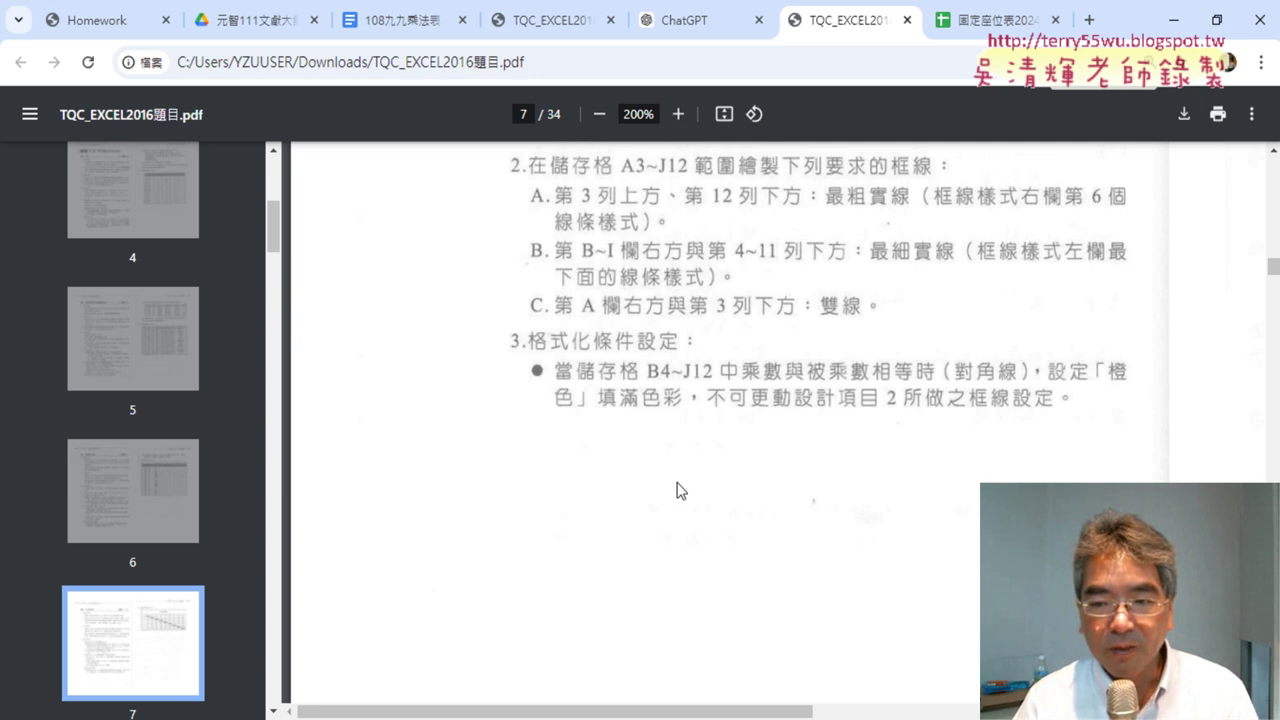
left_click_drag(675, 712, 755, 712)
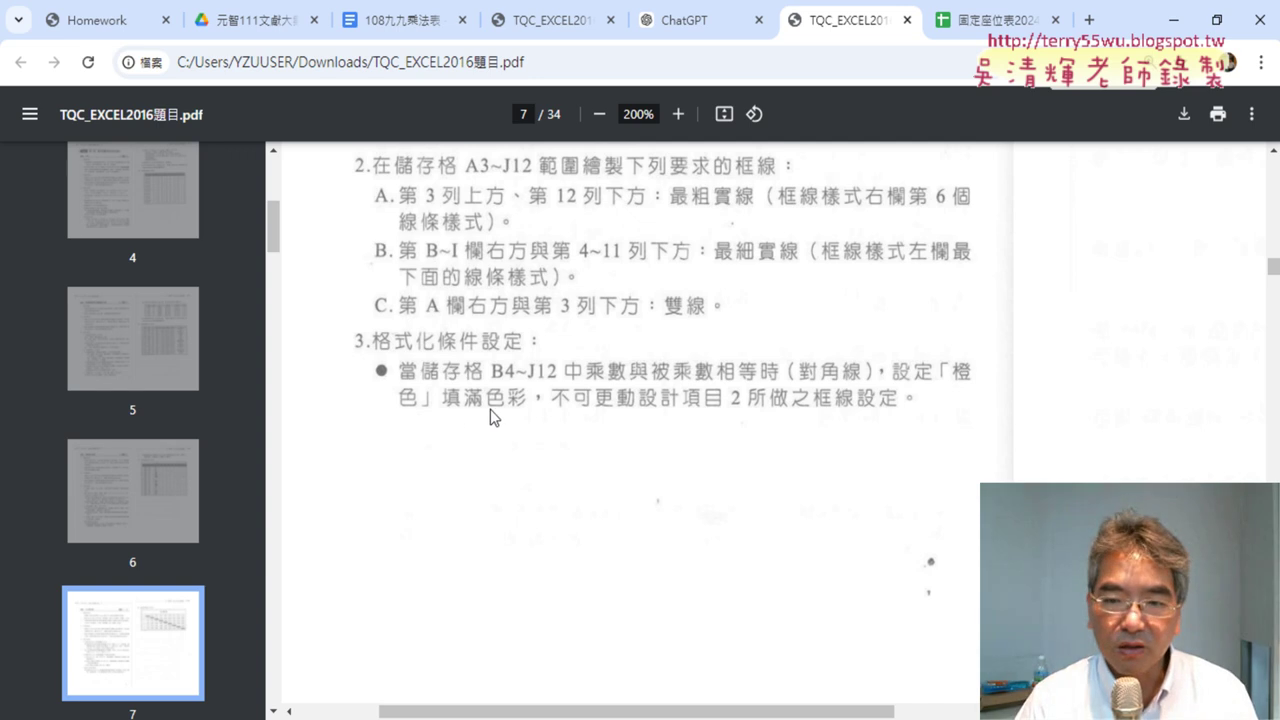
left_click(1174, 20)
Step: On the 九九乘法表 sheet, check B4's formula and fill B4 (1×1) orange
left_click(134, 685)
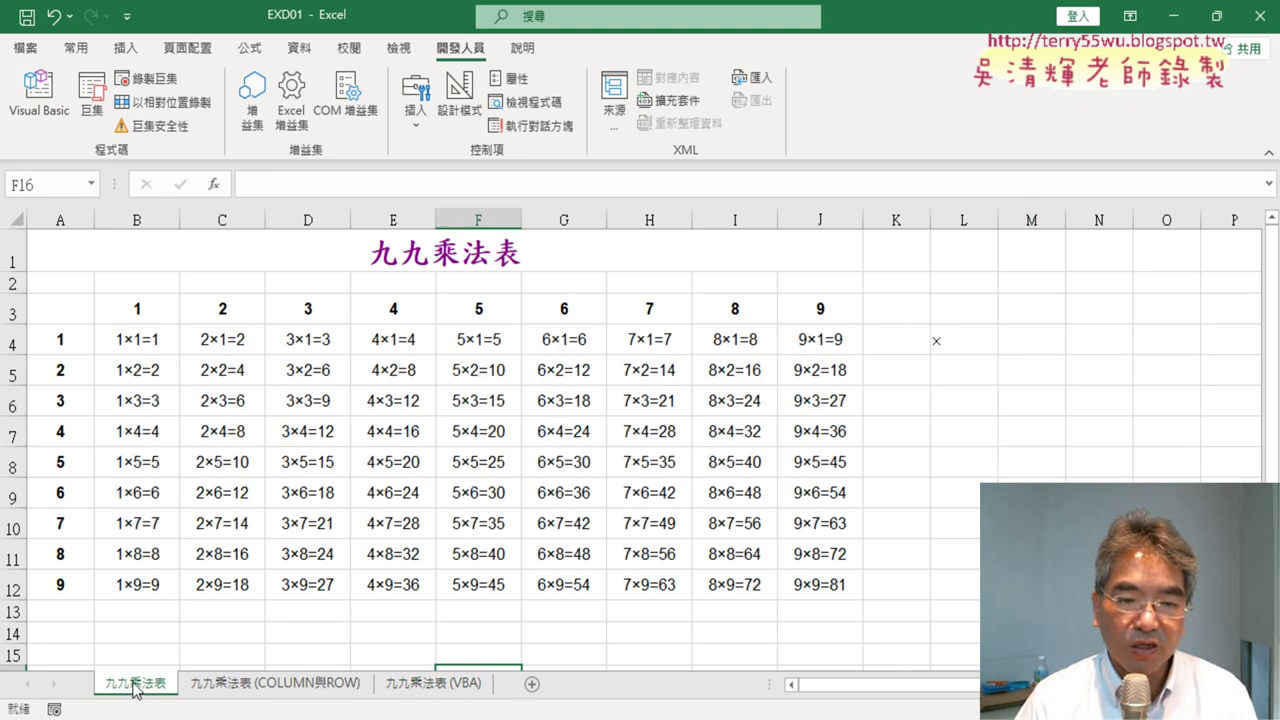
left_click(134, 340)
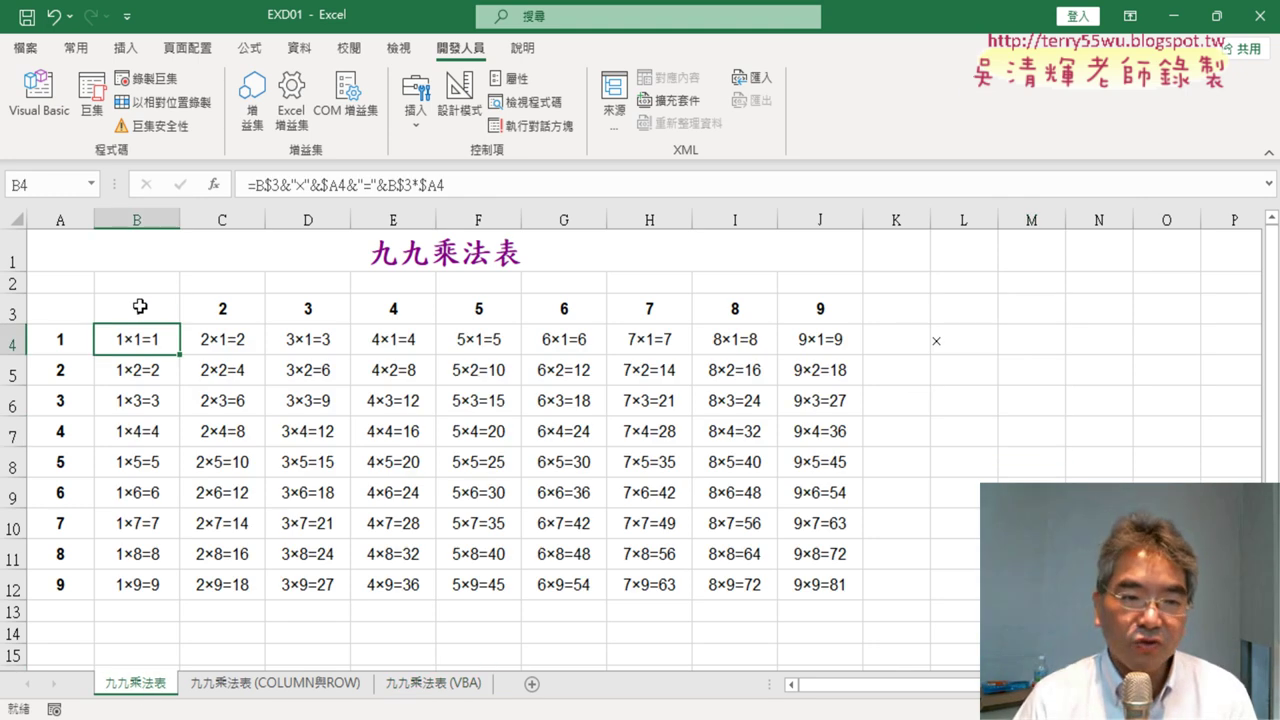
left_click(140, 306)
left_click(63, 338)
left_click(135, 340)
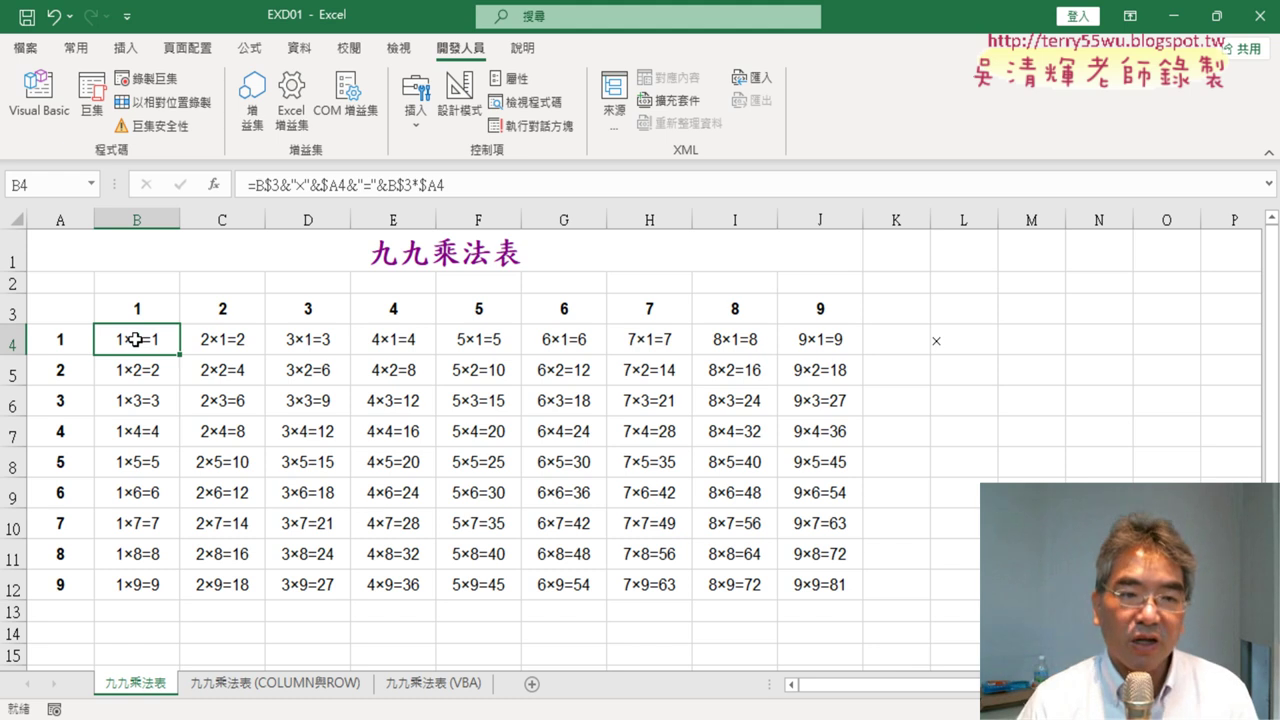
left_click(78, 48)
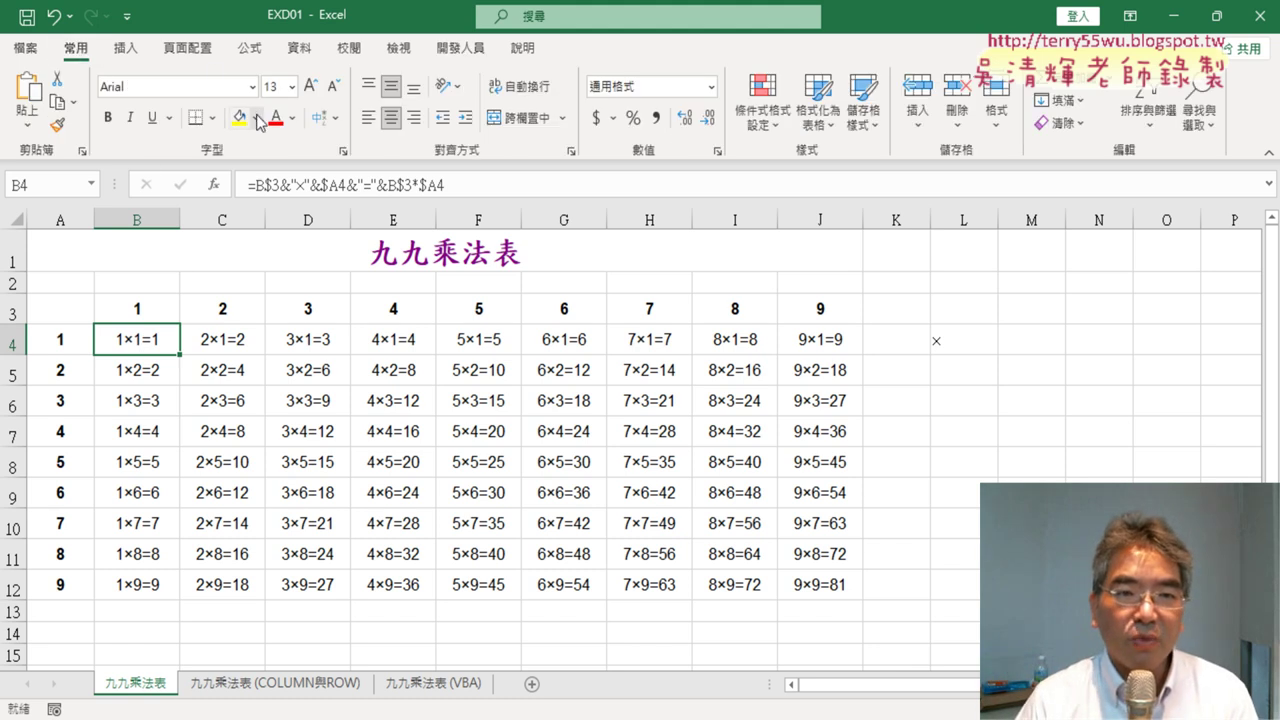
left_click(257, 118)
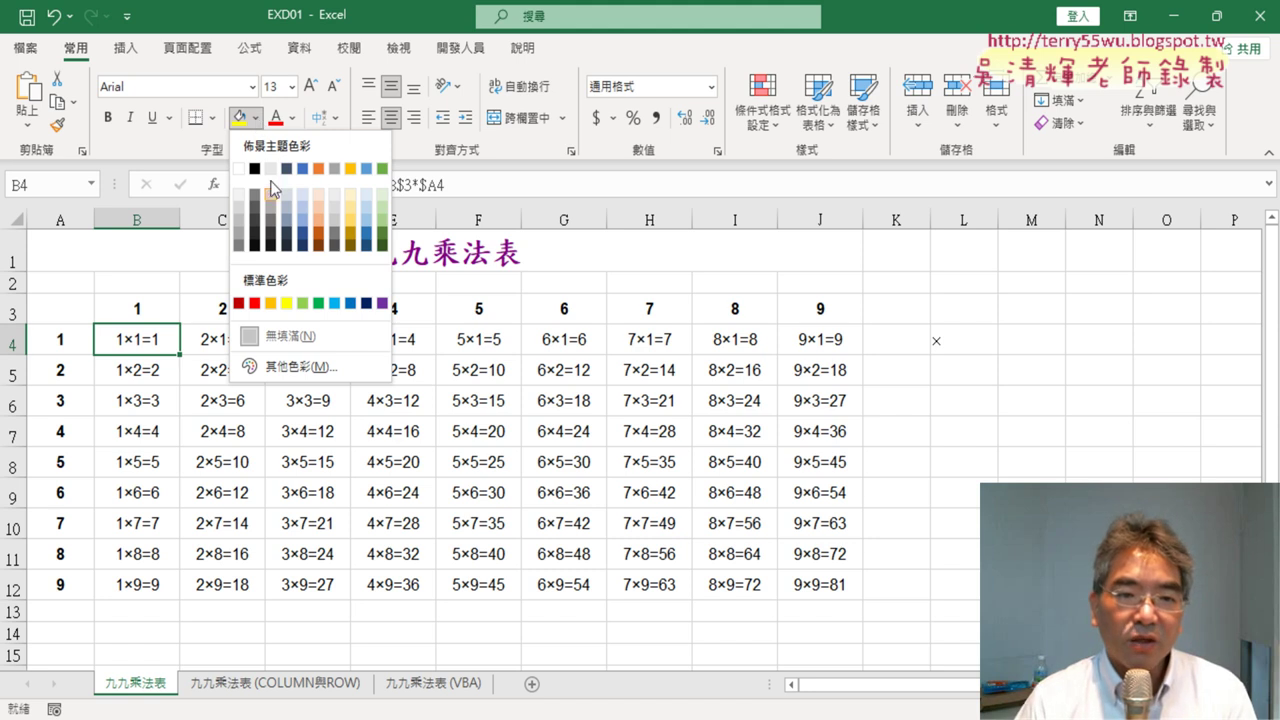
left_click(271, 304)
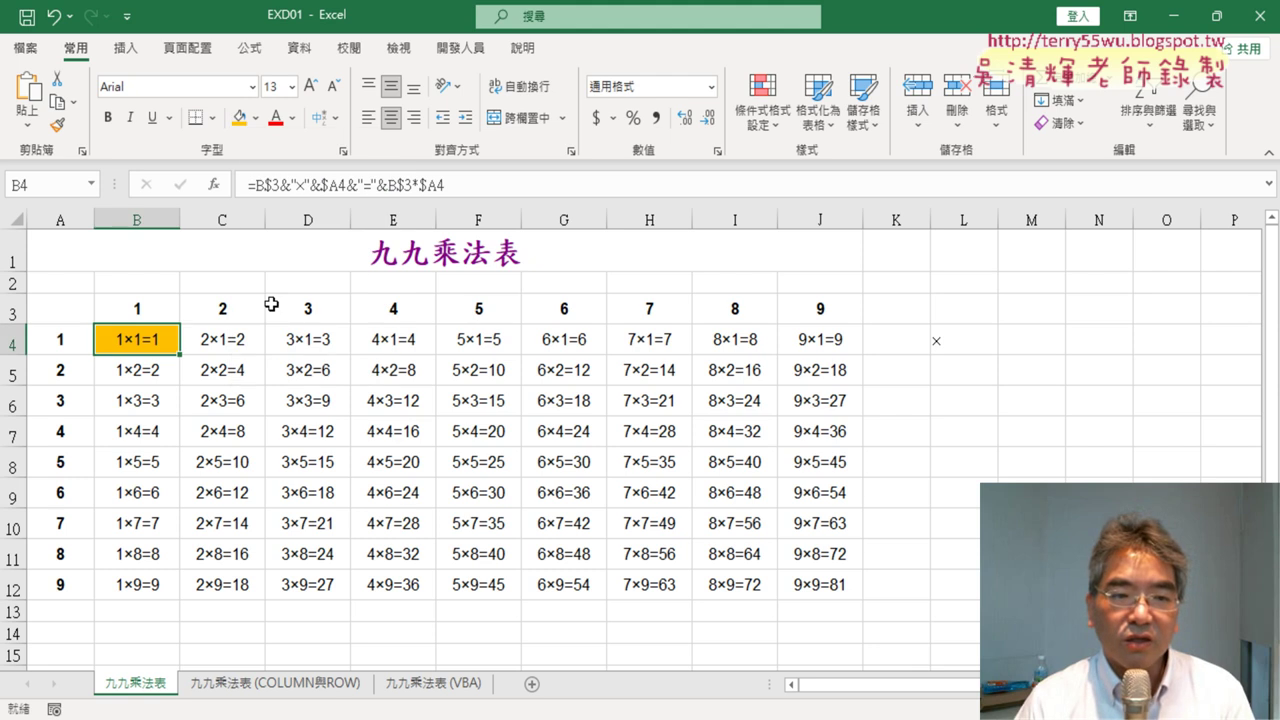
Step: Trace the diagonal cells C5, D6 through J12 that need highlighting
left_click(227, 311)
left_click(83, 363)
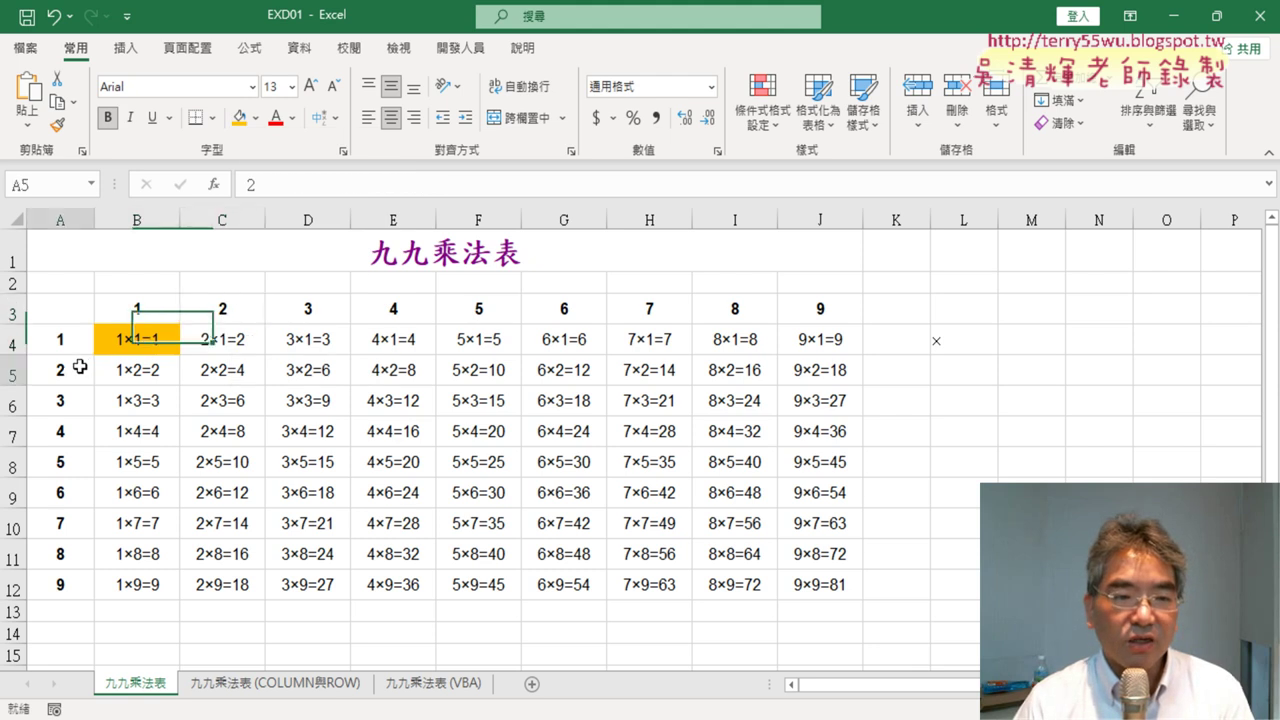
left_click(137, 370)
left_click(220, 370)
left_click_drag(140, 340, 280, 391)
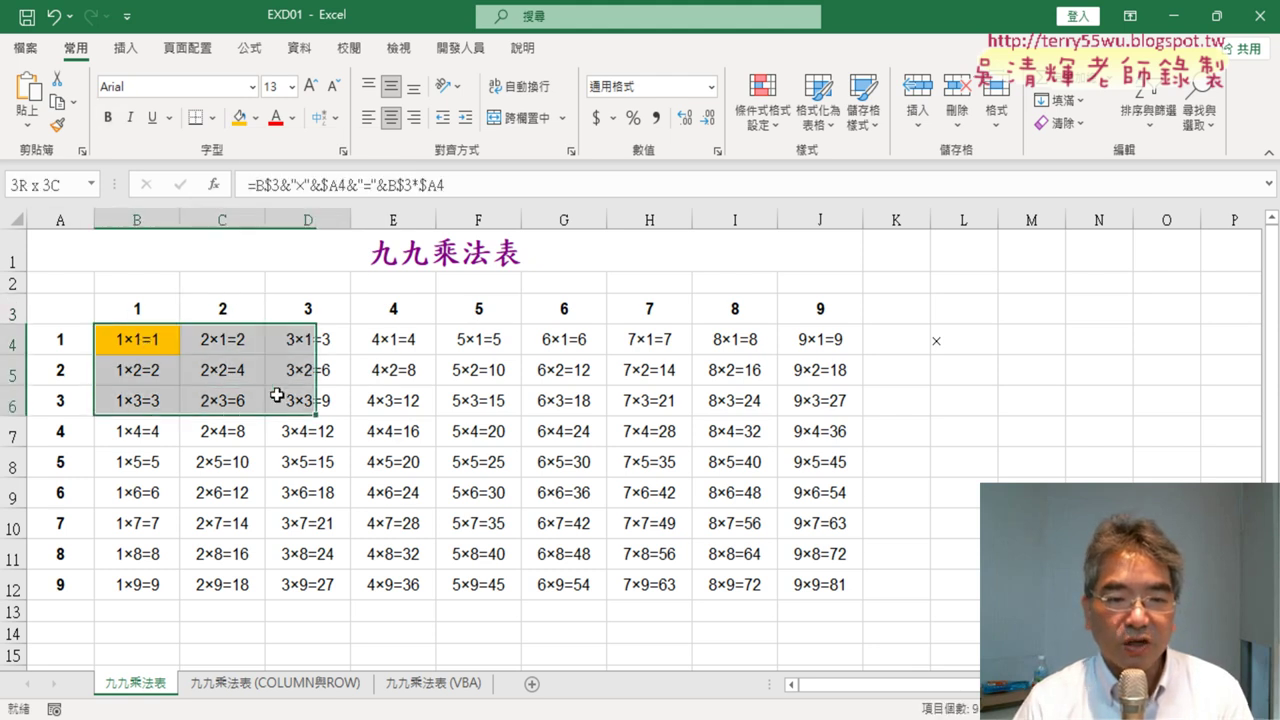
left_click(288, 400)
left_click(230, 370)
left_click(310, 400)
left_click(400, 440)
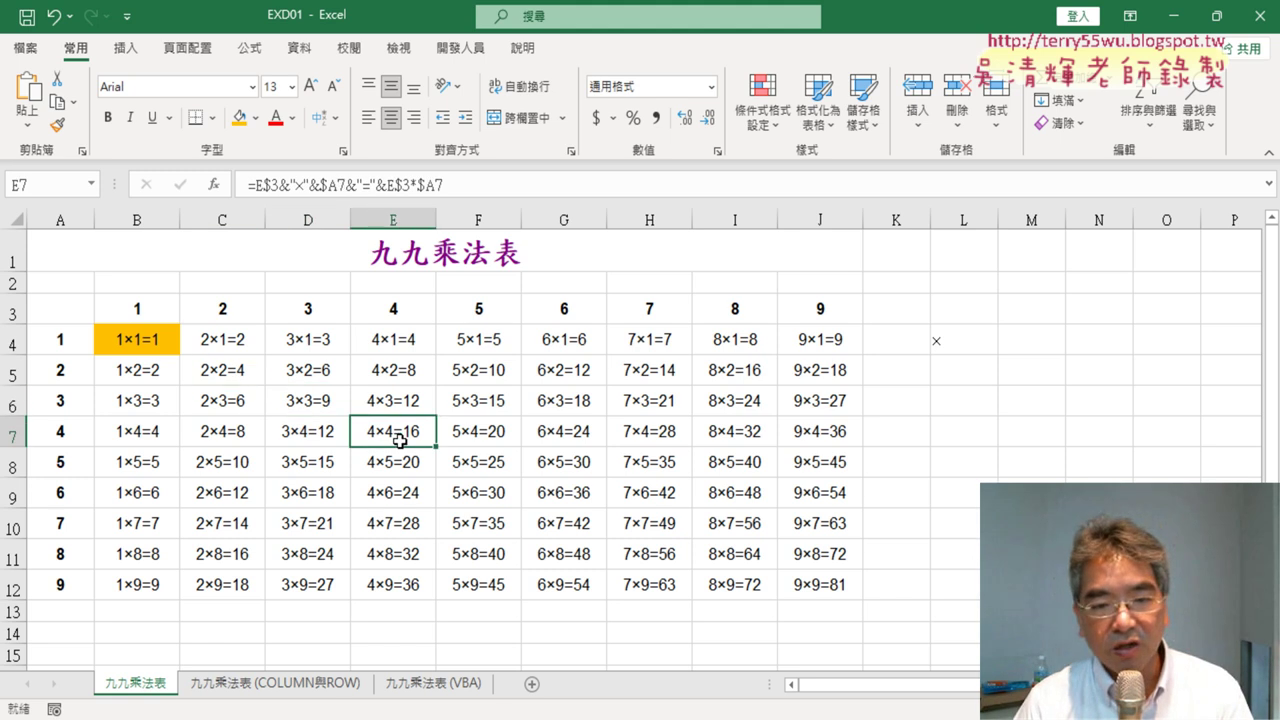
left_click(485, 460)
left_click(570, 495)
left_click(636, 518)
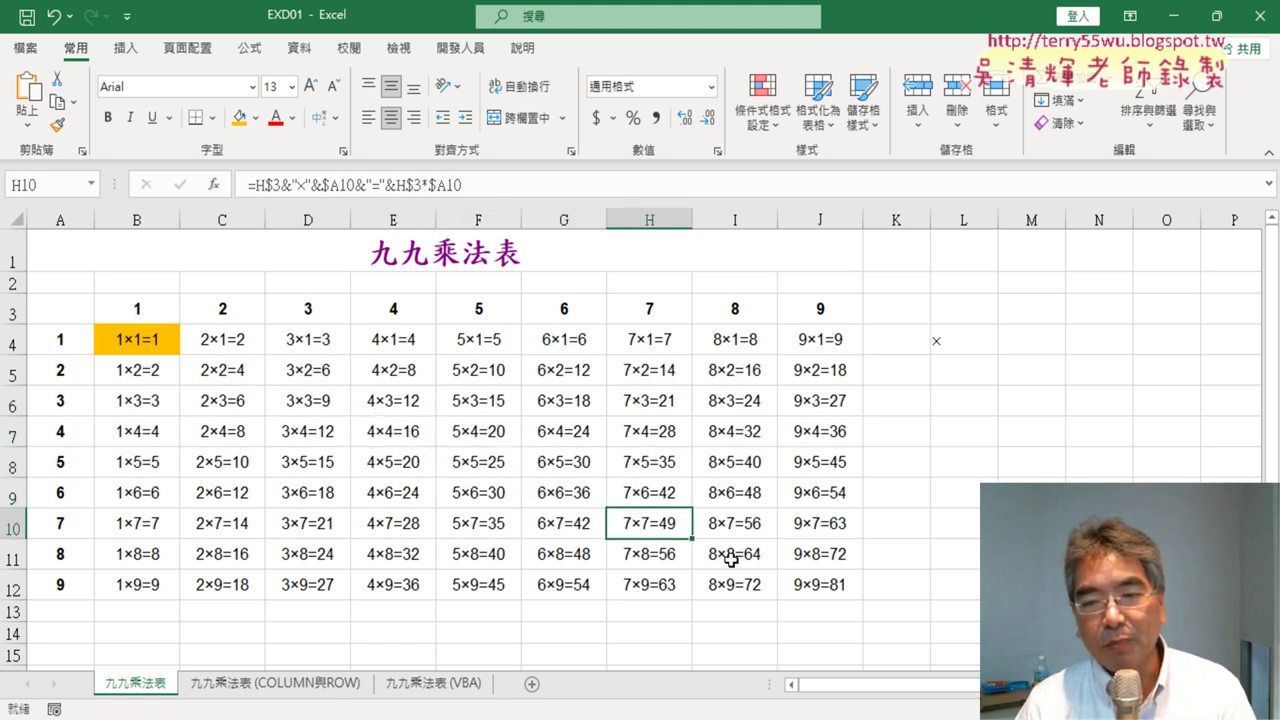
left_click(696, 552)
left_click(810, 585)
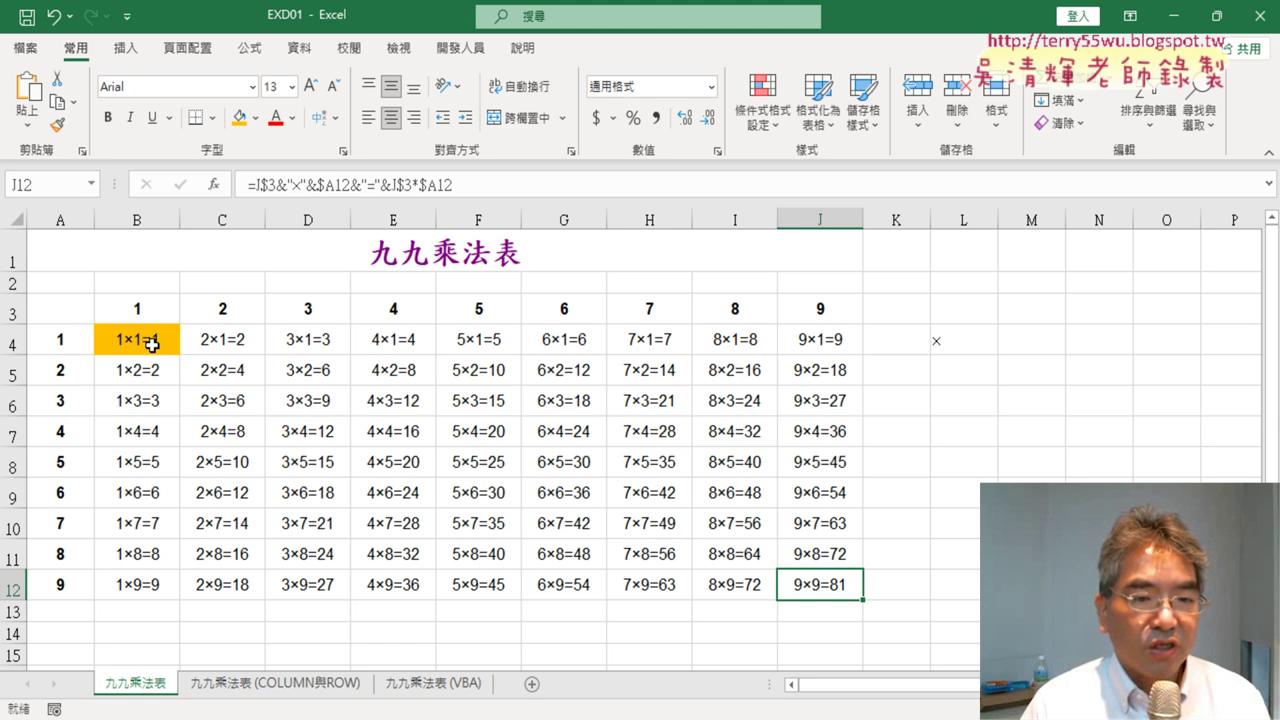
Step: Fill diagonal cells C5 (2×2) and D6 (3×3) orange
left_click(234, 370)
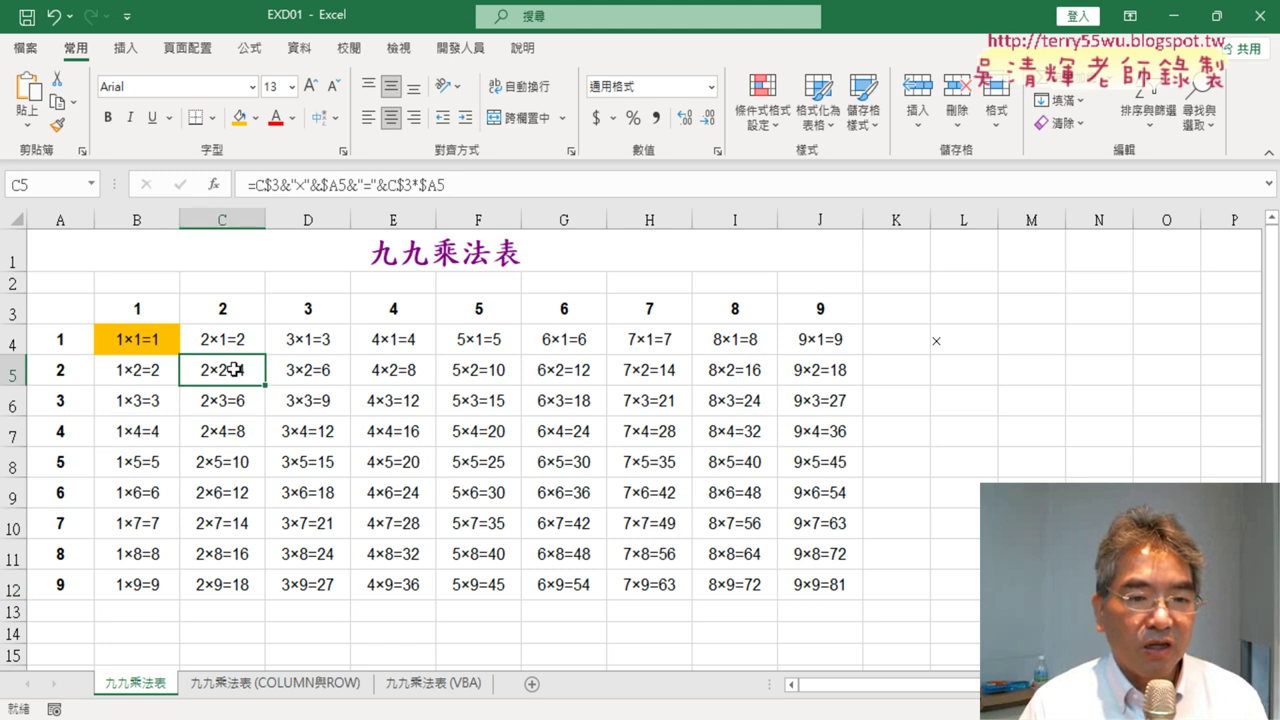
left_click(238, 117)
left_click(302, 396)
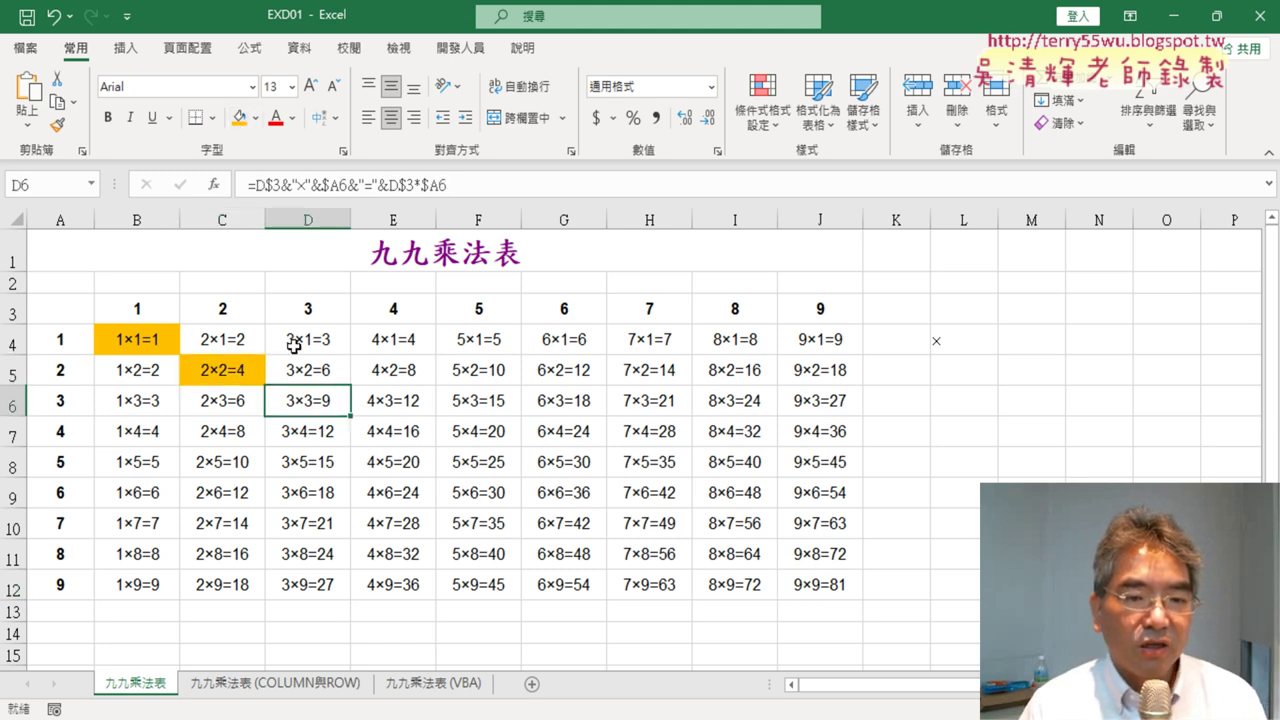
left_click(239, 118)
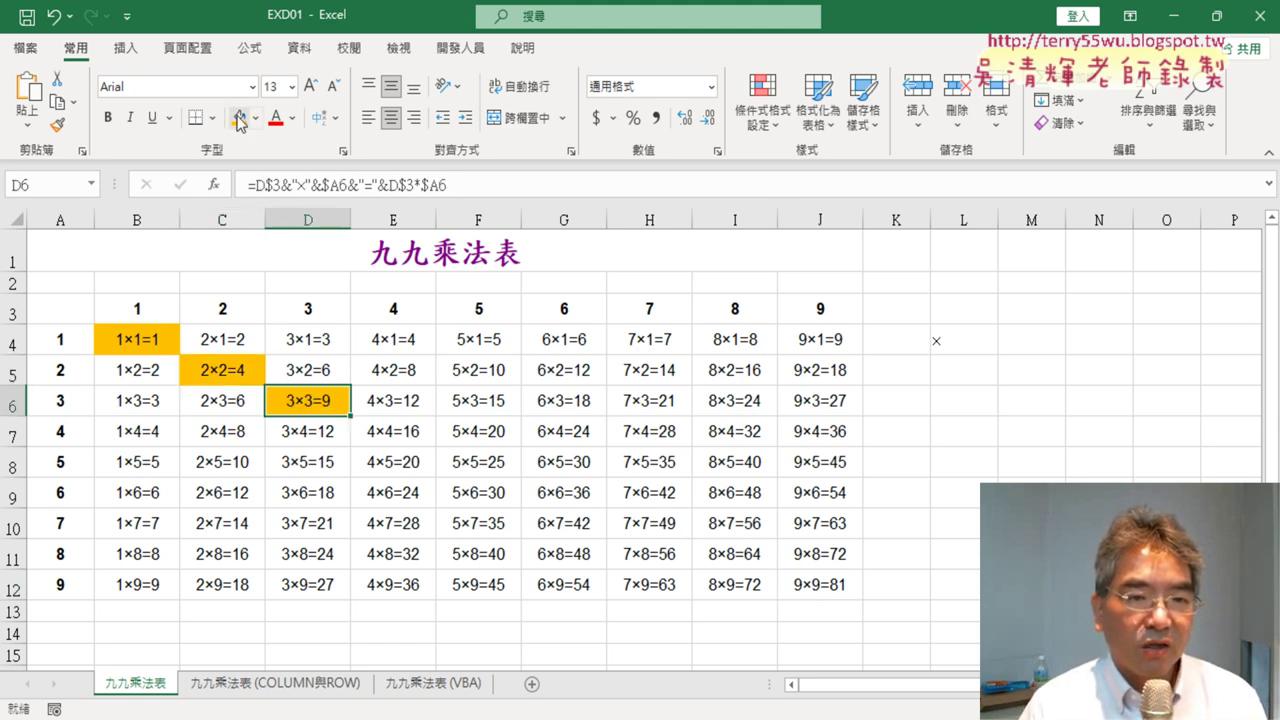
left_click(415, 438)
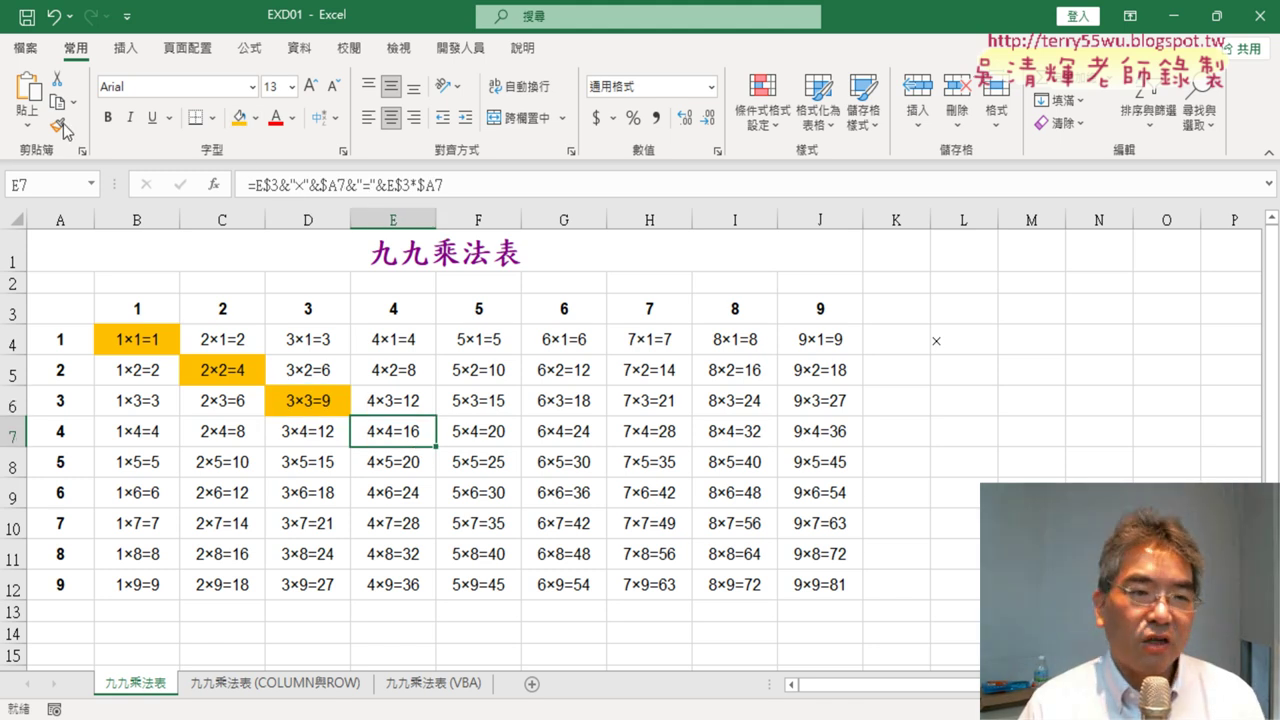
Step: Use Format Painter from D6 to copy the orange fill to E7, F8, G9, H10, I11 and J12
left_click(300, 405)
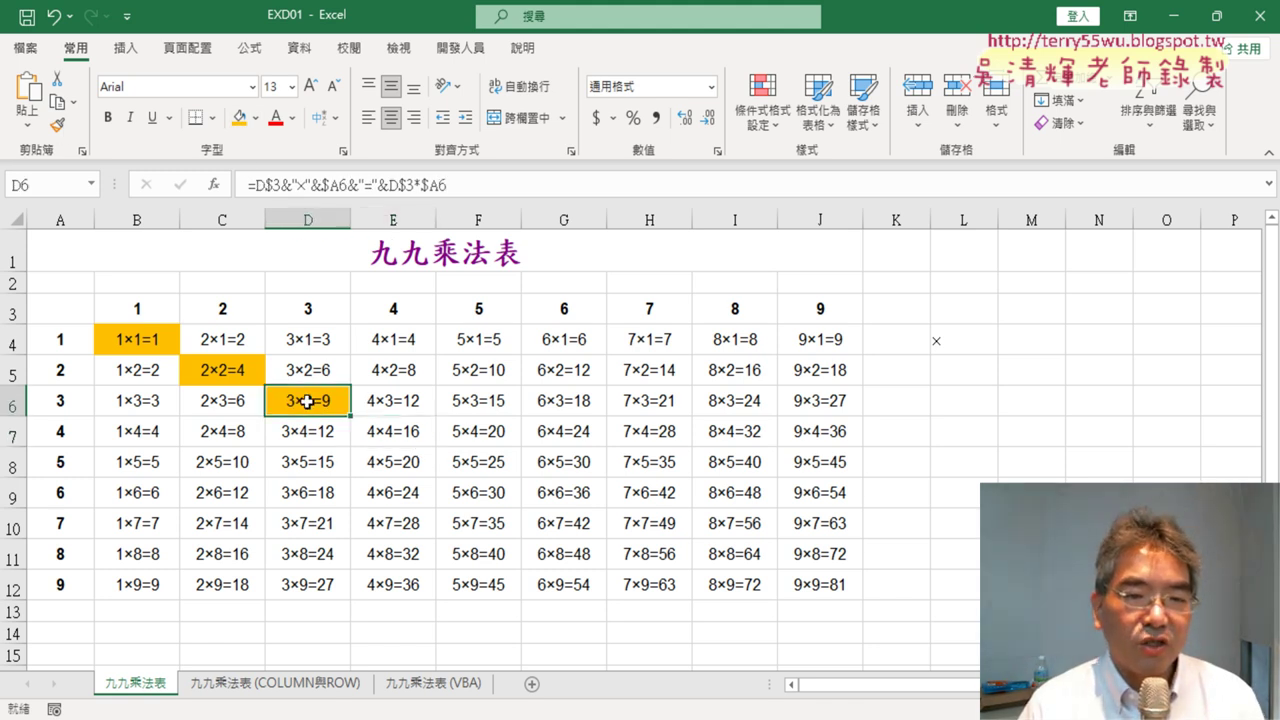
double_click(60, 130)
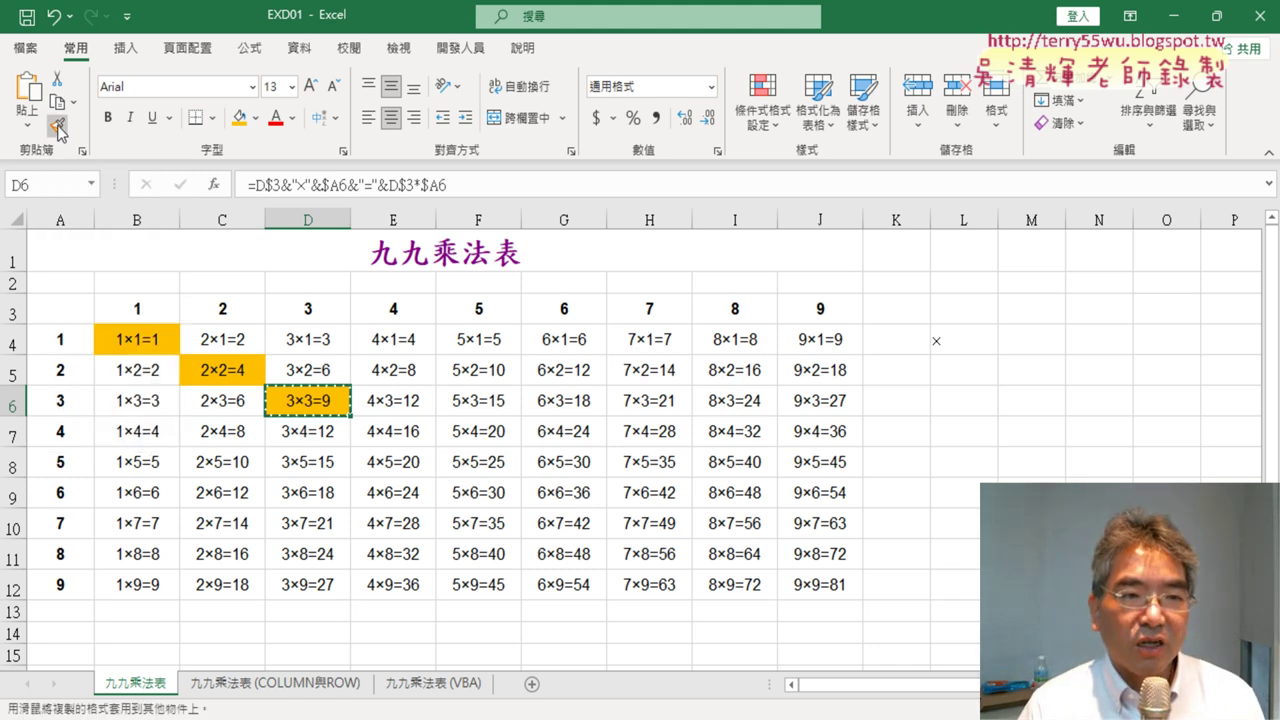
left_click(408, 427)
left_click(484, 459)
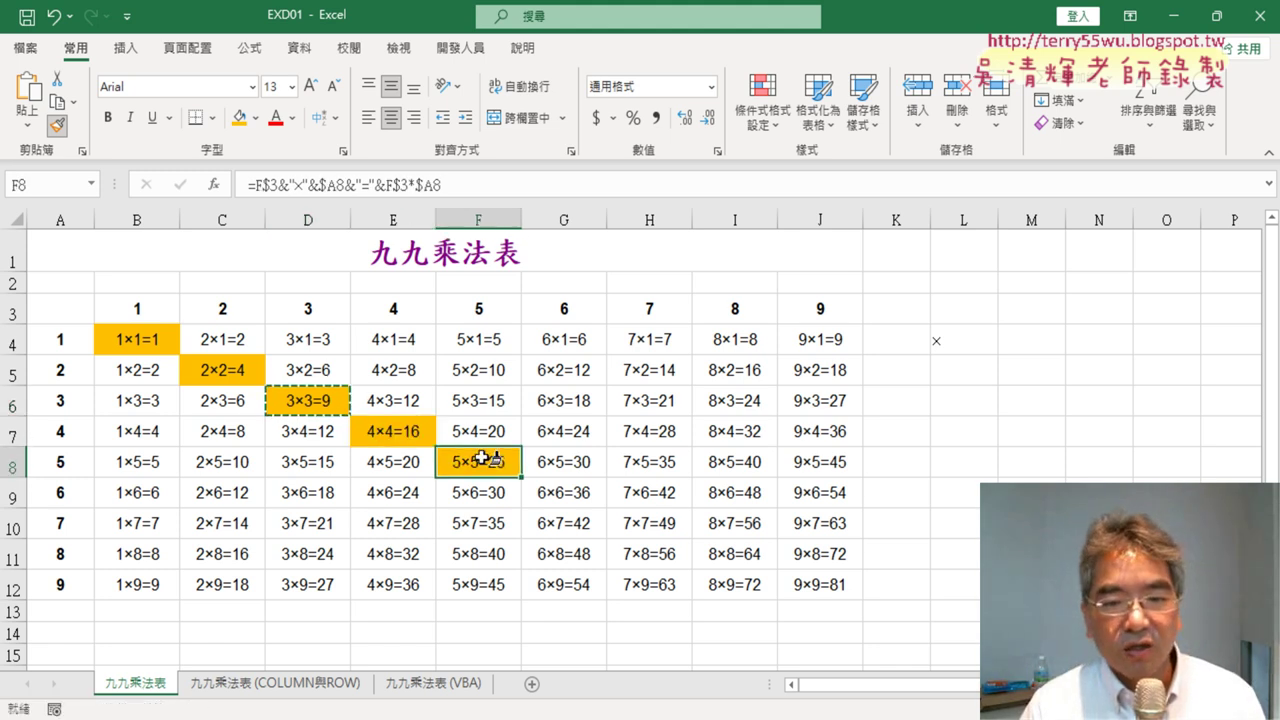
left_click(567, 491)
left_click(658, 523)
left_click(727, 549)
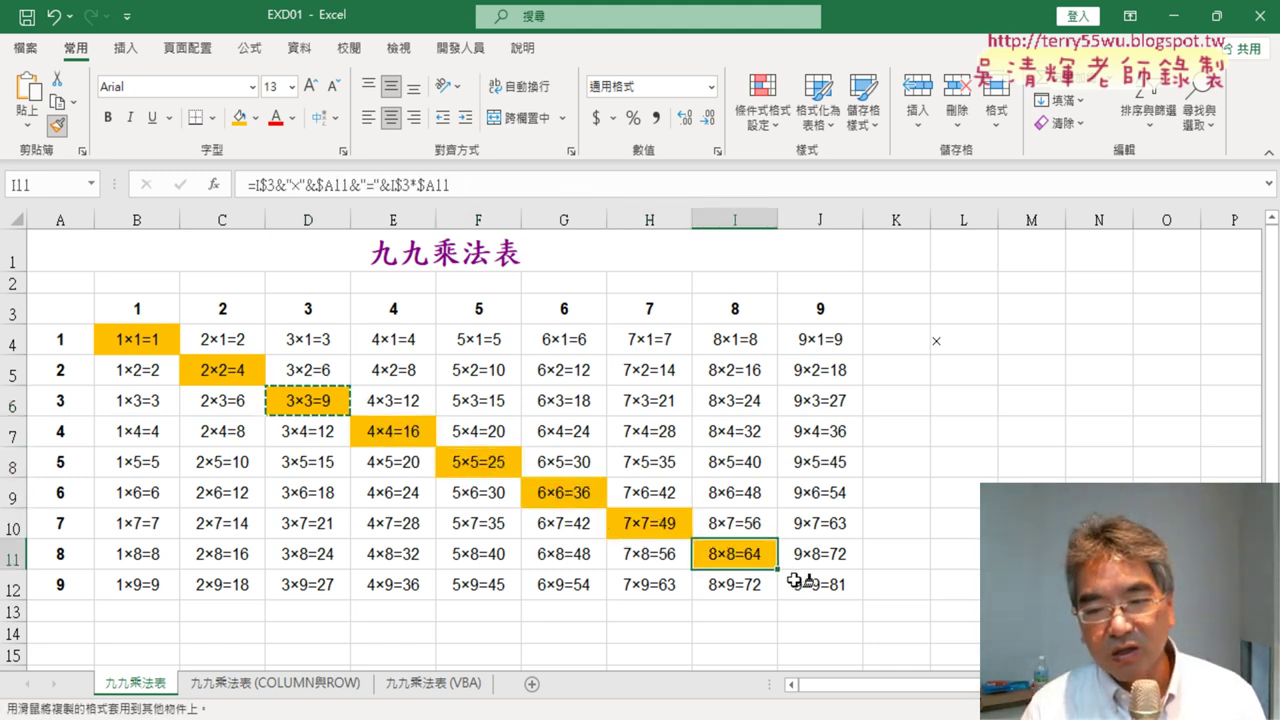
left_click(810, 584)
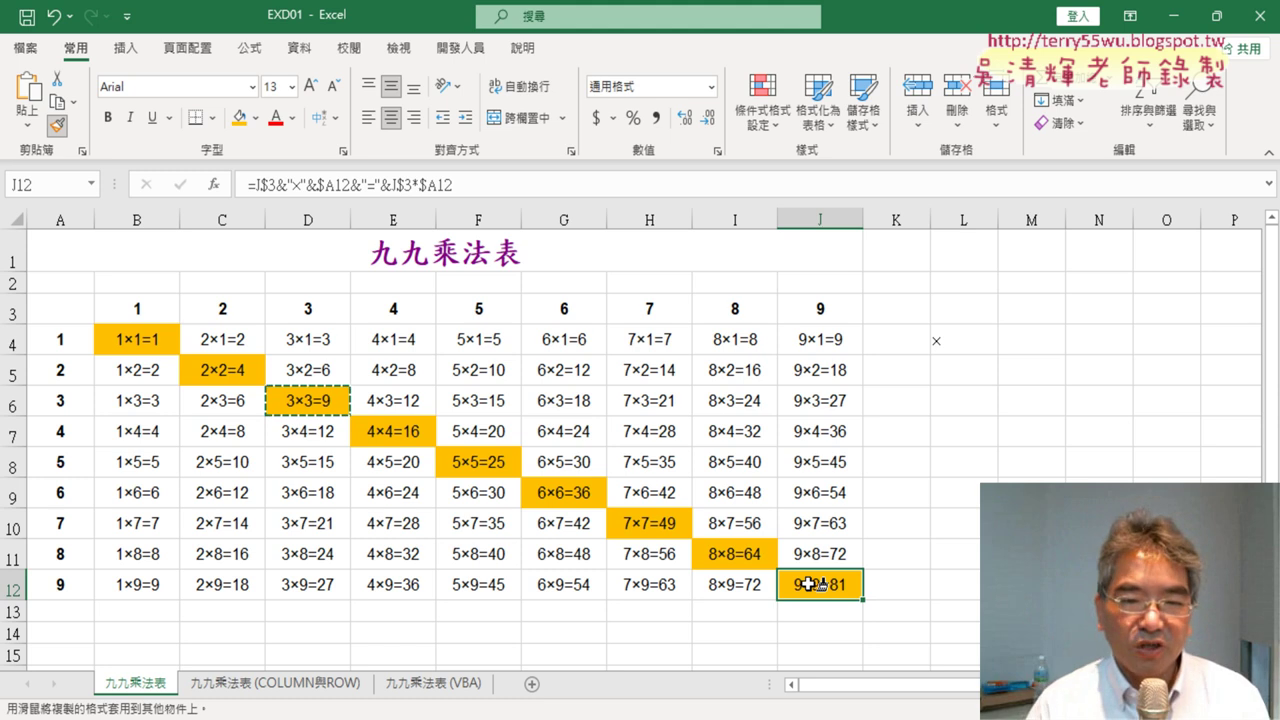
Step: Undo the orange fills on the diagonal cells until the grid is unfilled
key("ctrl+z")
key("ctrl+z")
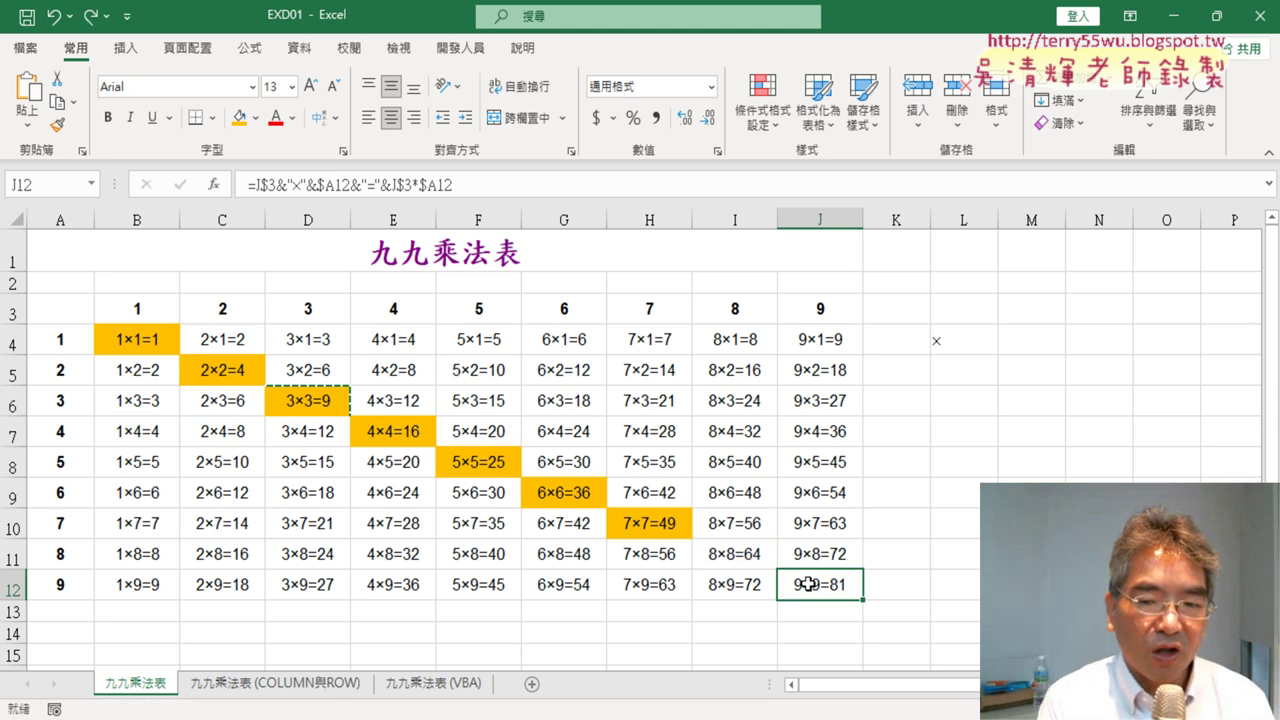
key("ctrl+z")
key("ctrl+z")
key("ctrl+z")
key("ctrl+z")
key("ctrl+z")
key("ctrl+z")
key("ctrl+z")
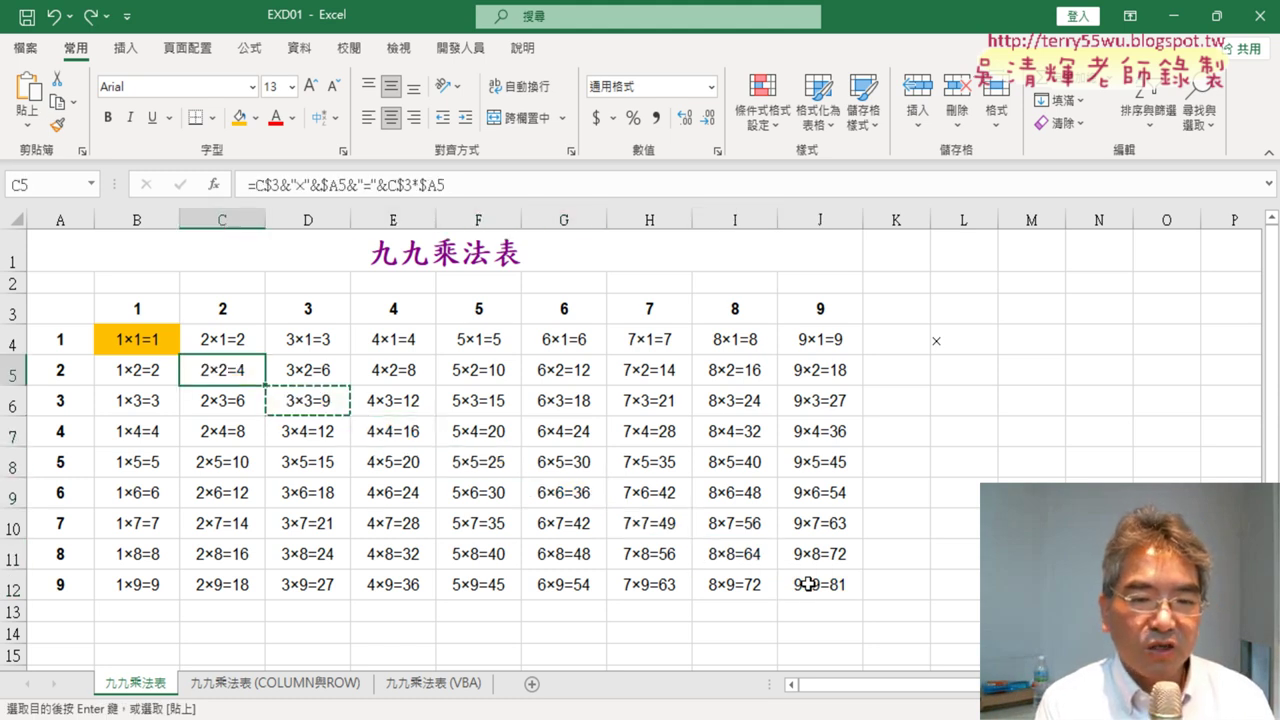
key("ctrl+z")
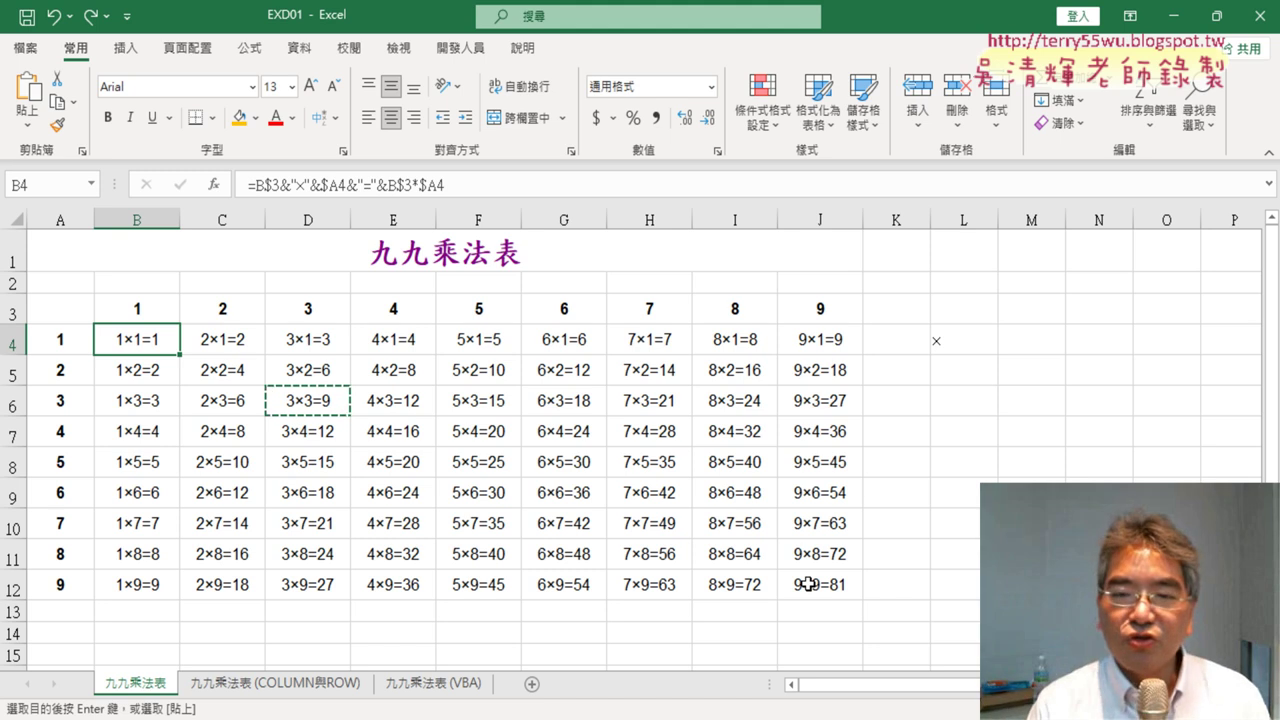
Step: Select empty cell L8 and open the Conditional Formatting menu
left_click(808, 584)
left_click(914, 490)
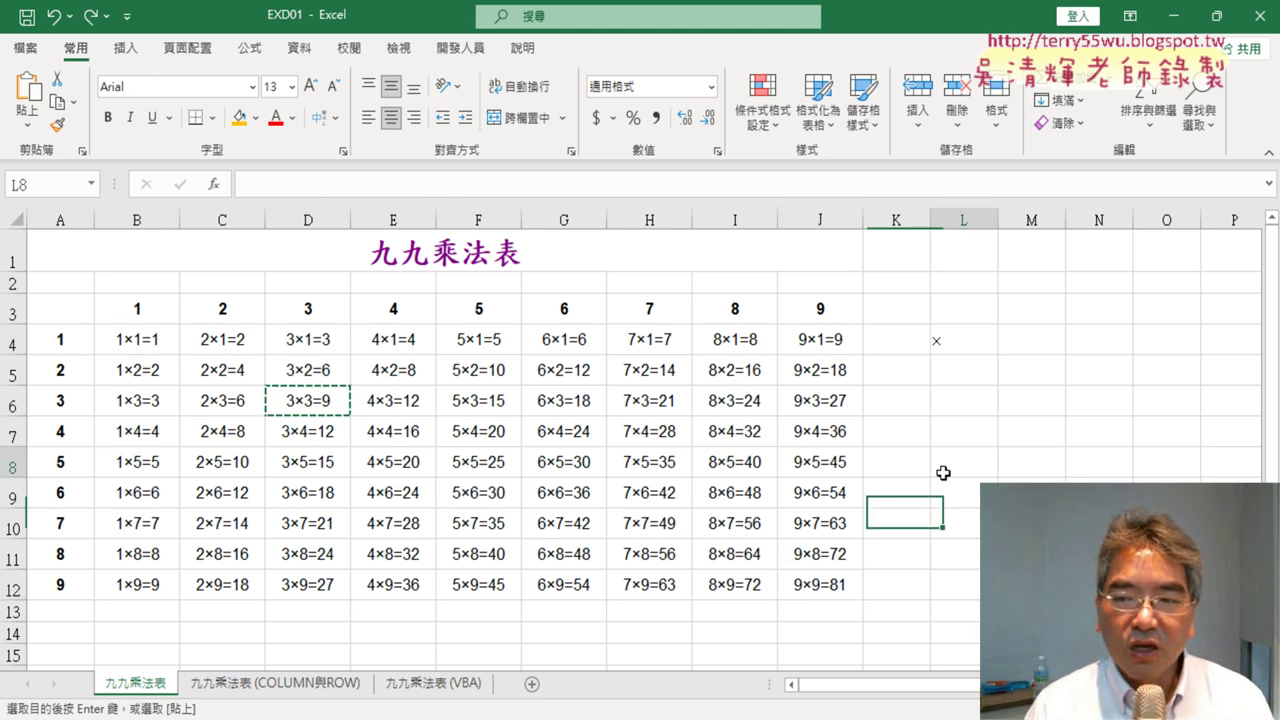
left_click(926, 463)
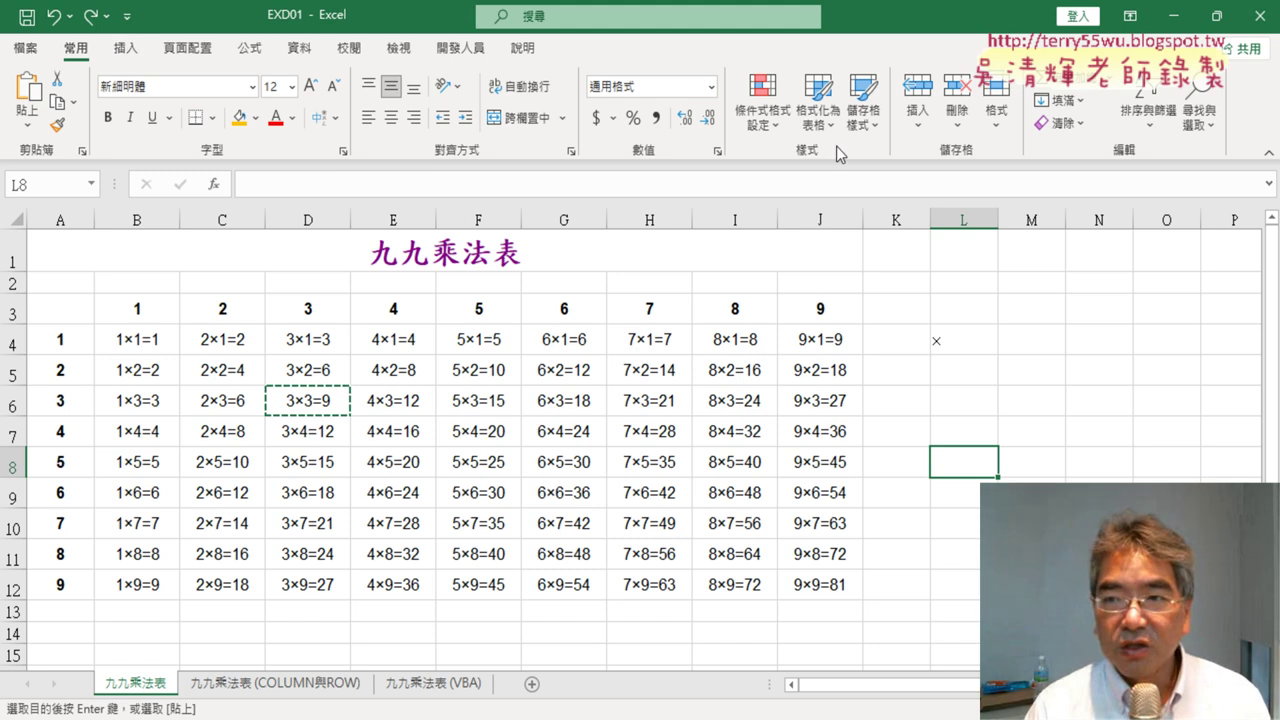
left_click(766, 135)
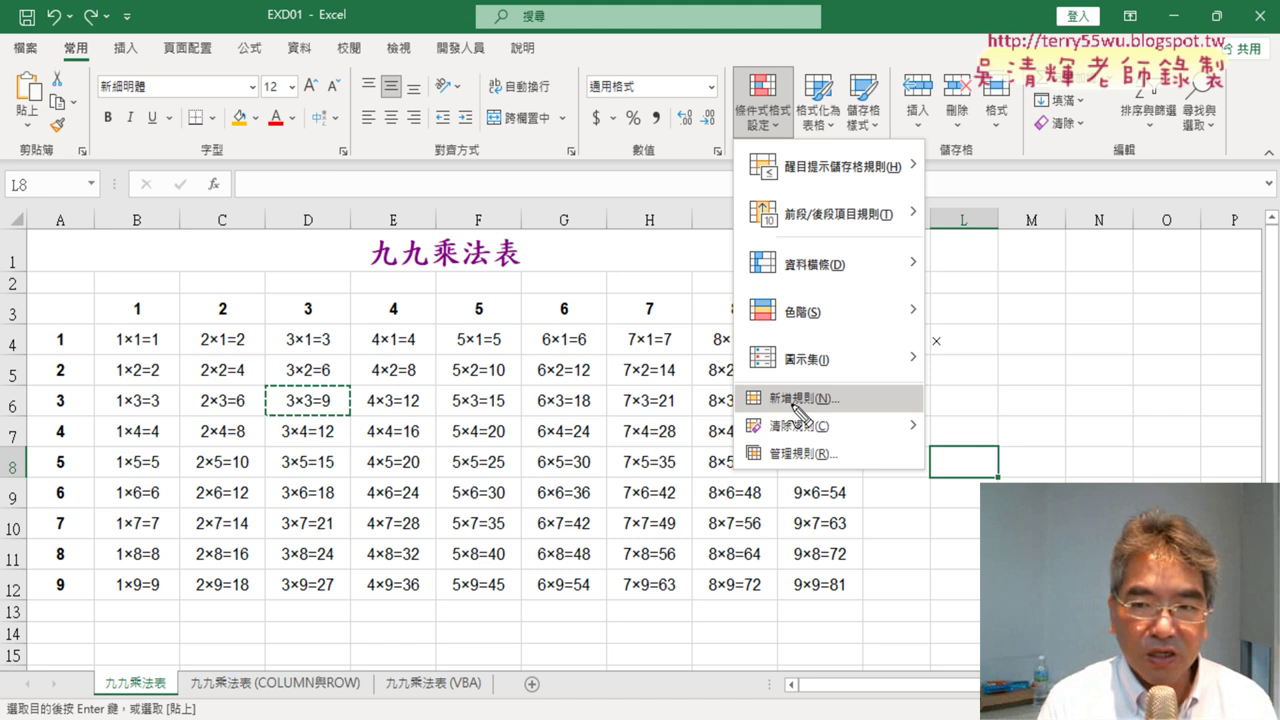
Step: Close the Conditional Formatting menu and select the table range B4:J12
mouse_move(780, 127)
left_mouse_down()
mouse_move(727, 88)
mouse_move(778, 136)
left_mouse_up()
mouse_move(830, 410)
left_mouse_down()
mouse_move(724, 414)
mouse_move(846, 400)
left_mouse_up()
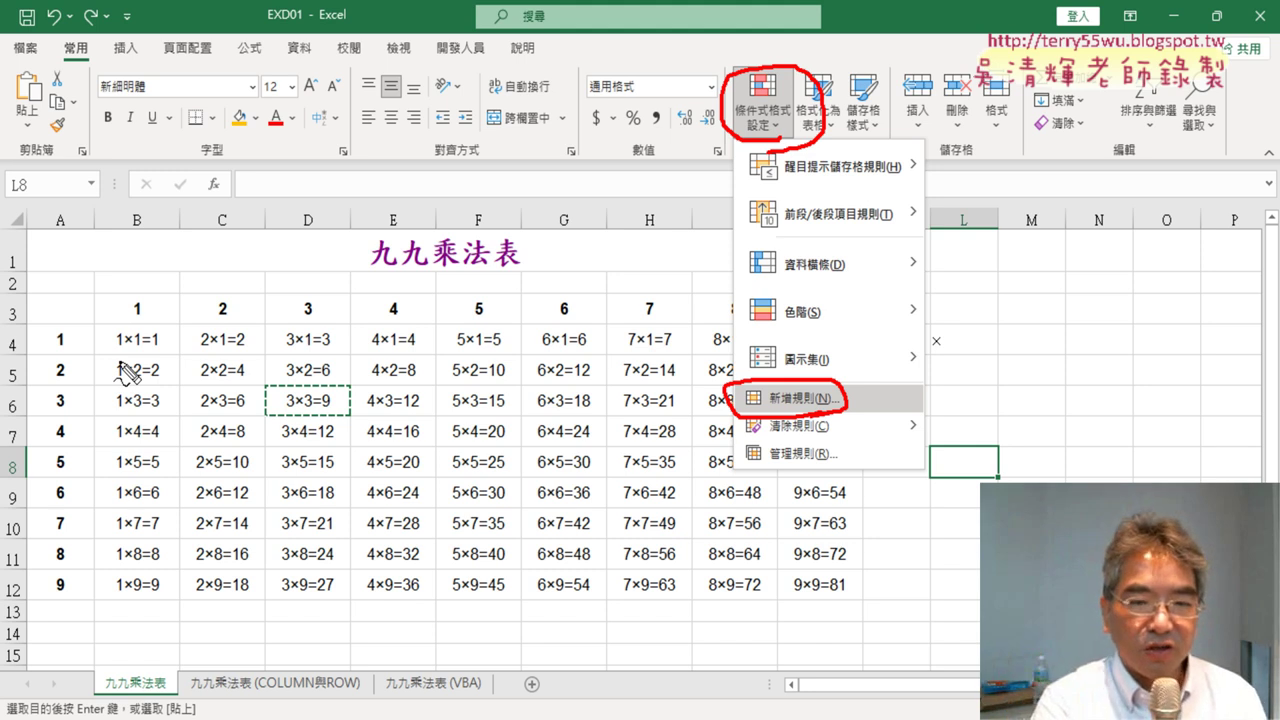
key("Escape")
left_click(147, 341)
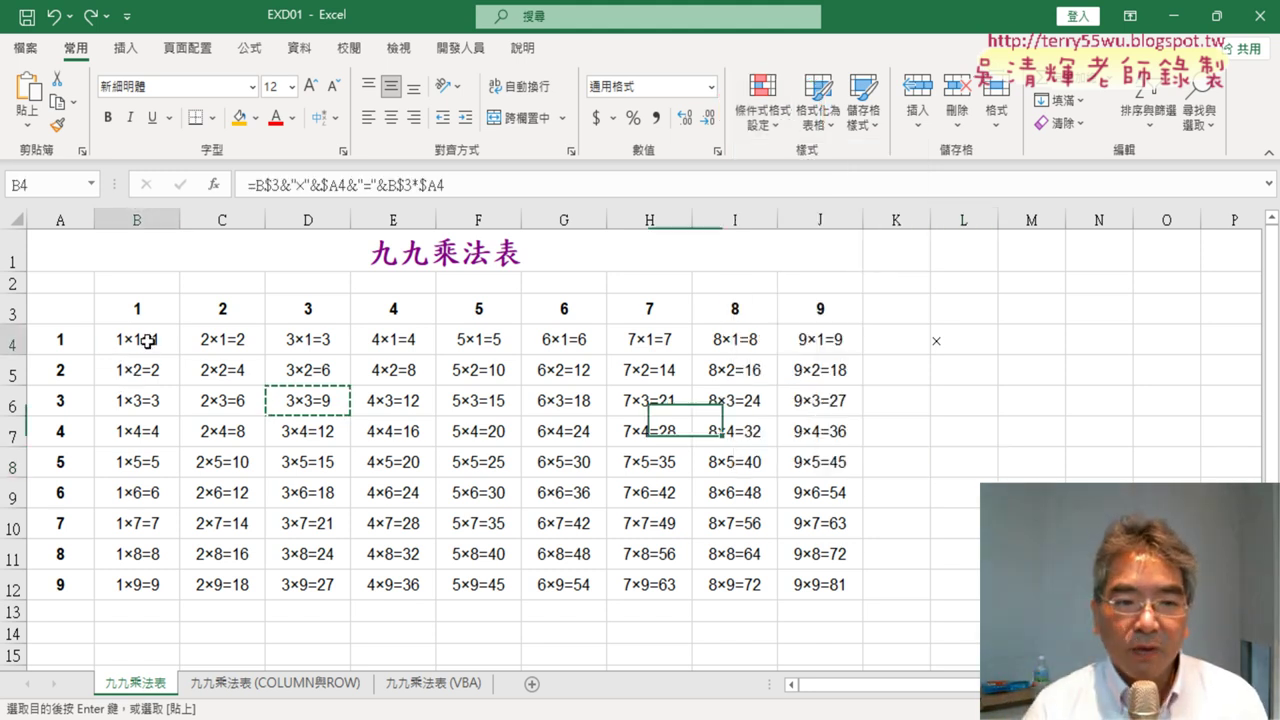
left_click_drag(147, 341, 818, 586)
key("ctrl+v")
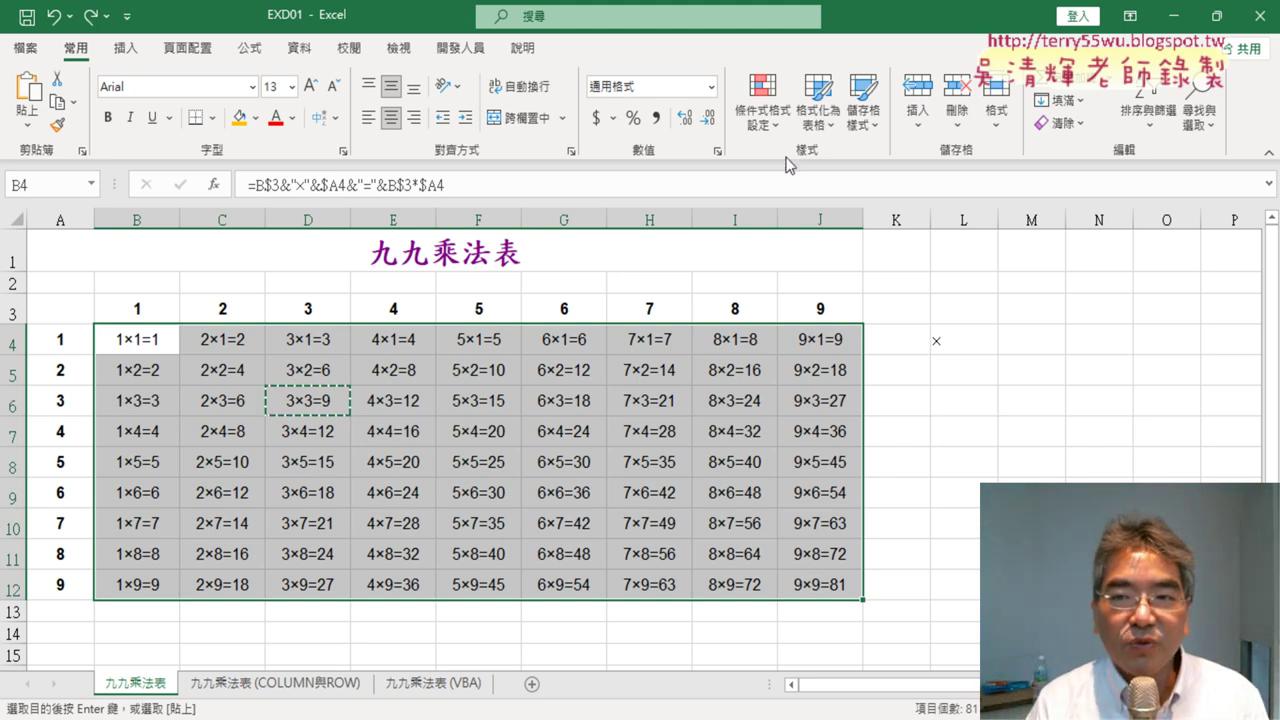
Step: Start a New Rule under Conditional Formatting and move its dialog beside the table
left_click(777, 116)
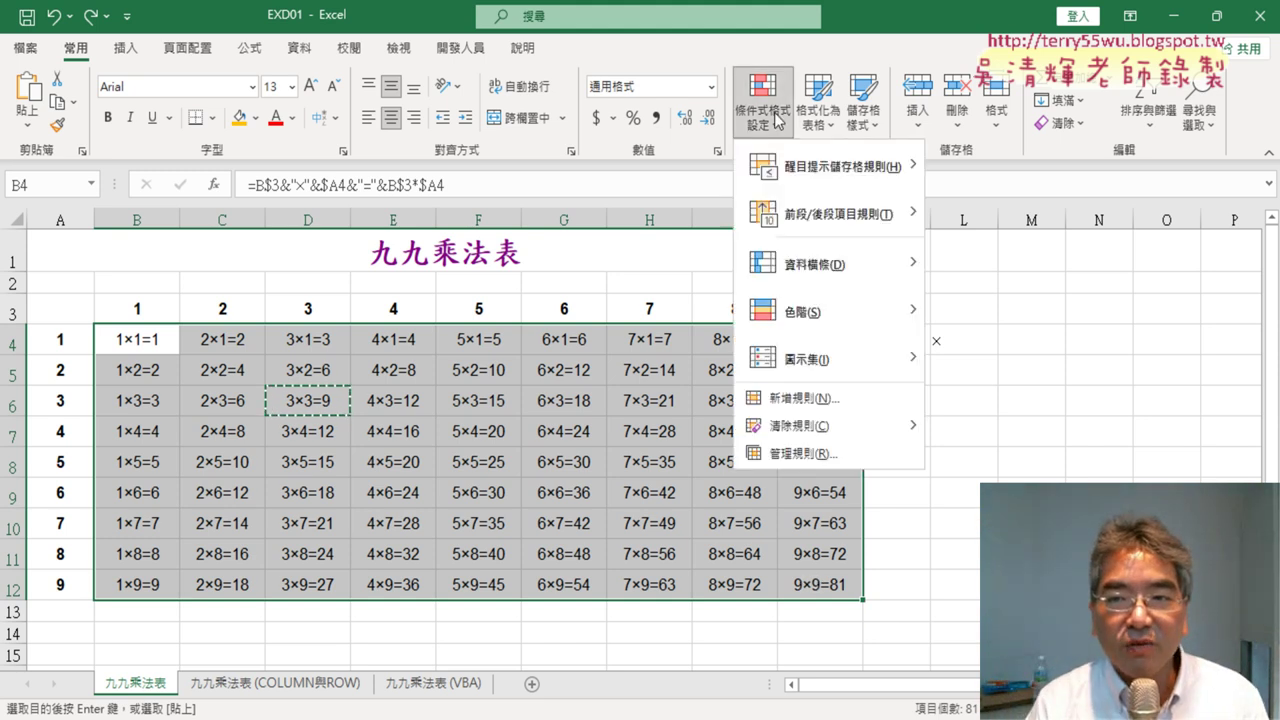
left_click(818, 398)
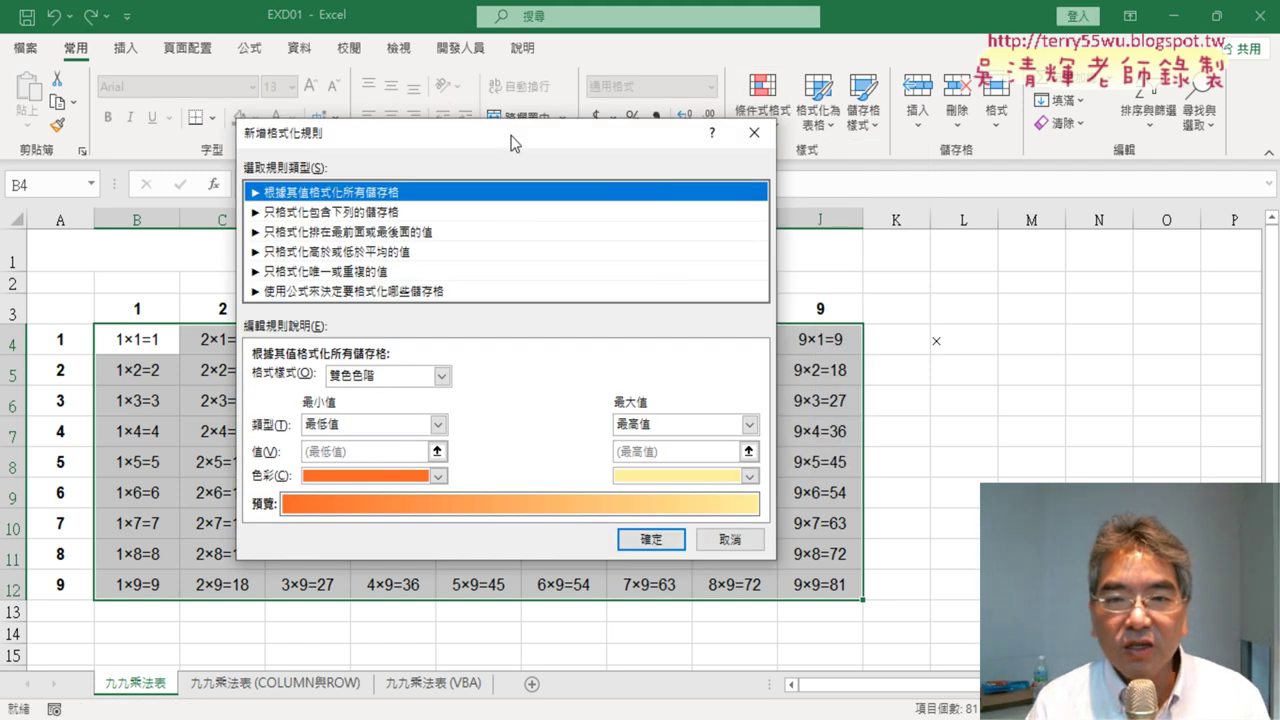
left_click_drag(513, 143, 713, 172)
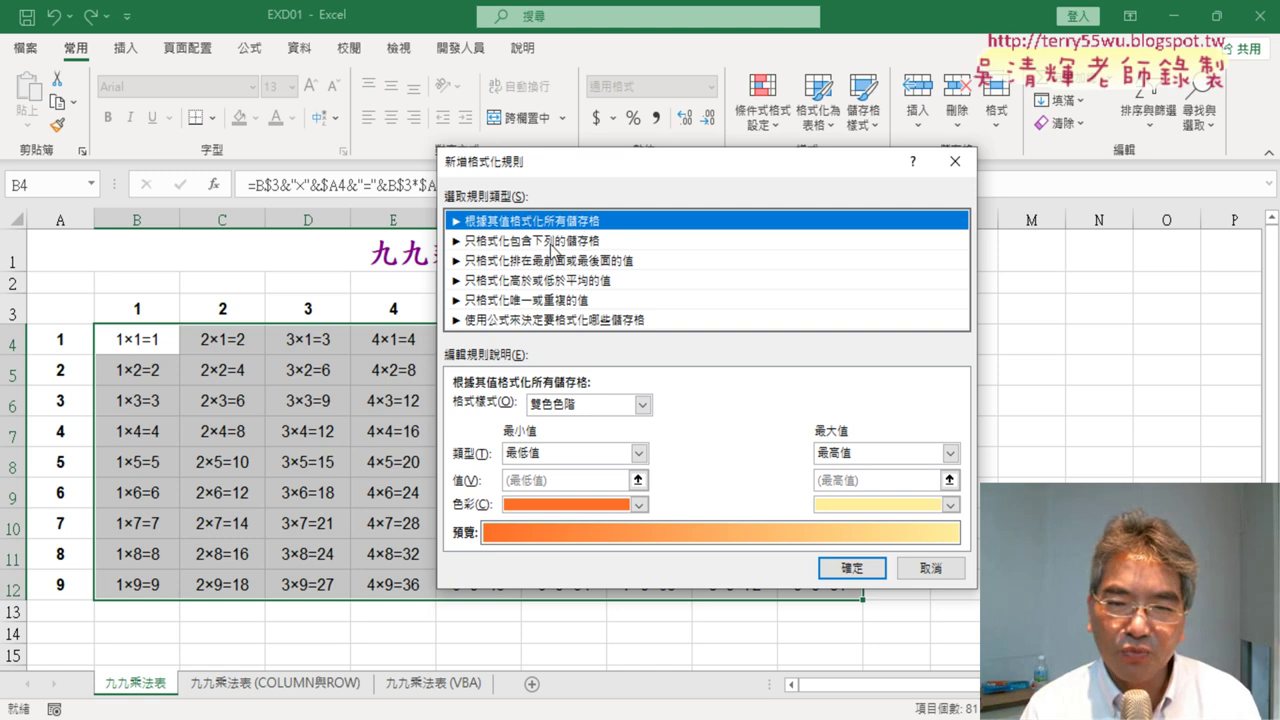
left_click(551, 242)
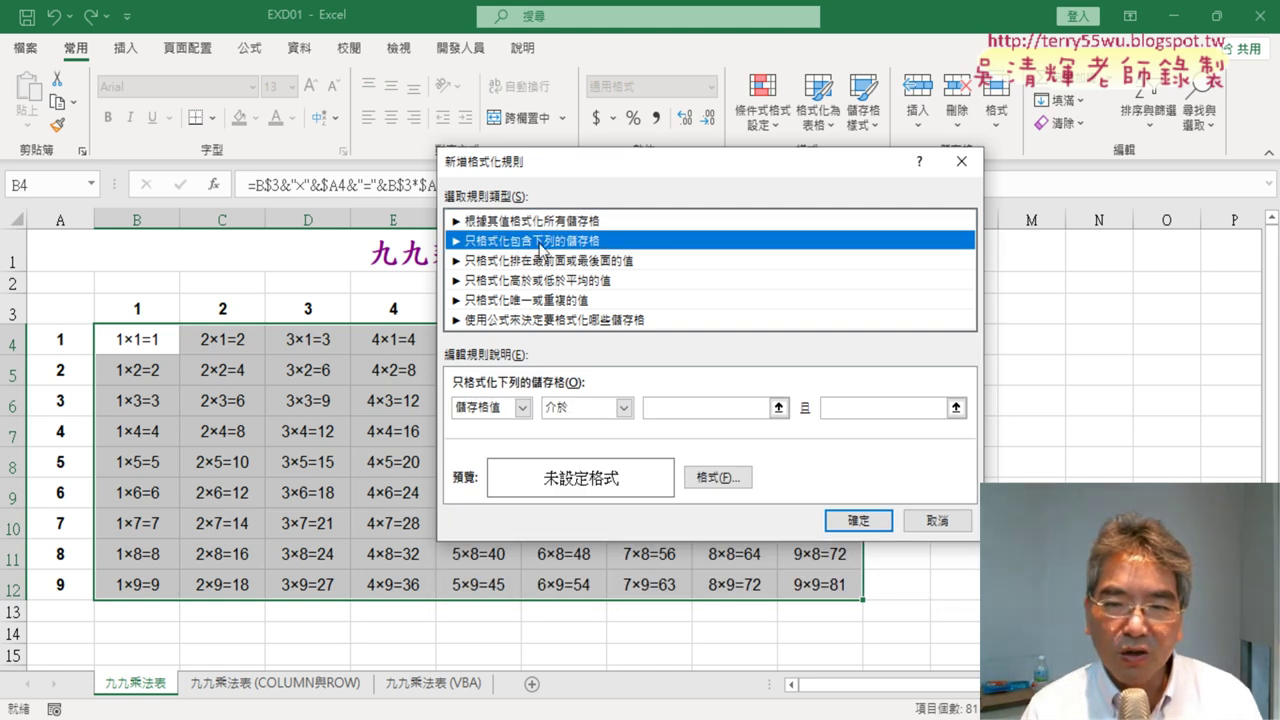
left_click_drag(651, 177, 799, 117)
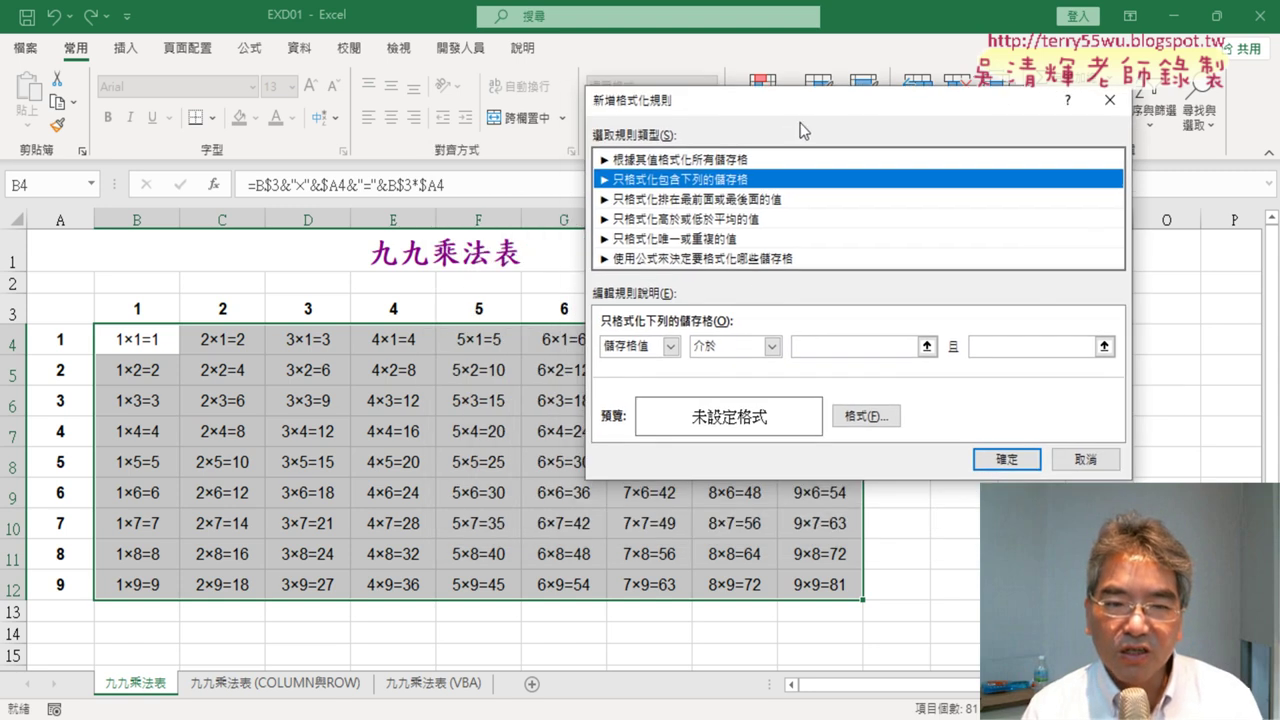
Step: Browse the rule types, then choose 'Use a formula to determine which cells to format'
left_click(653, 348)
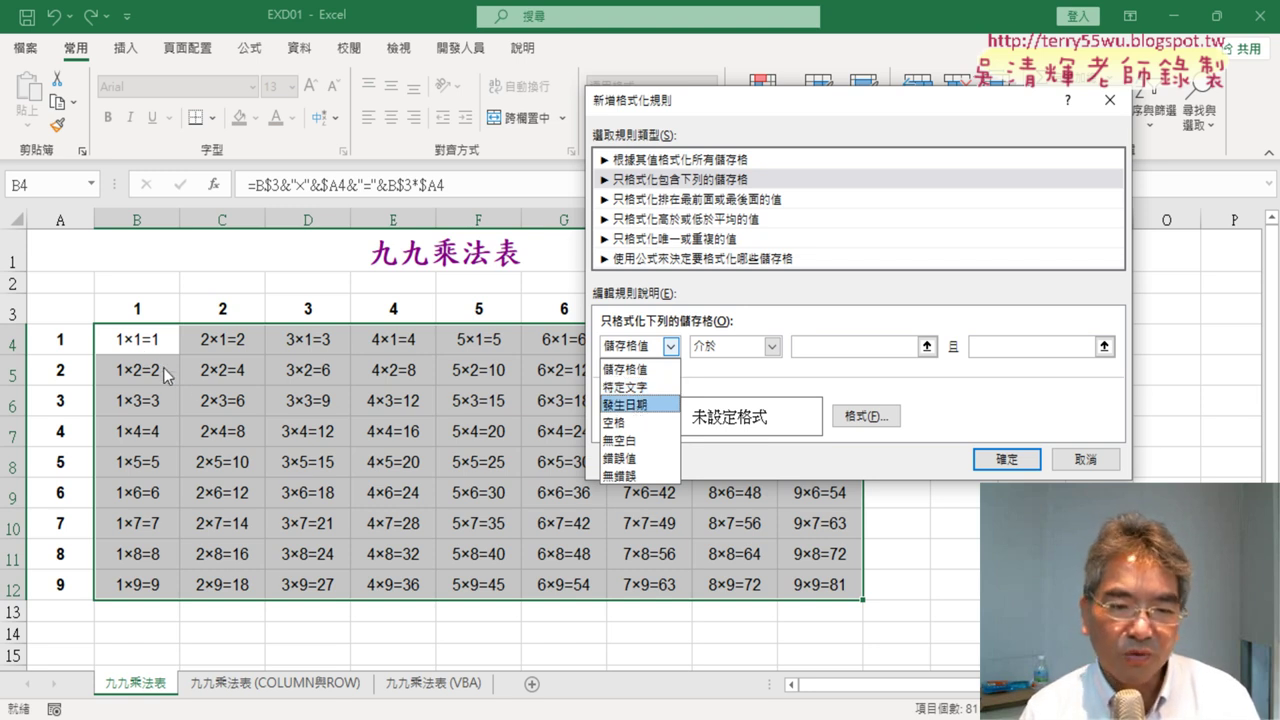
left_click(673, 207)
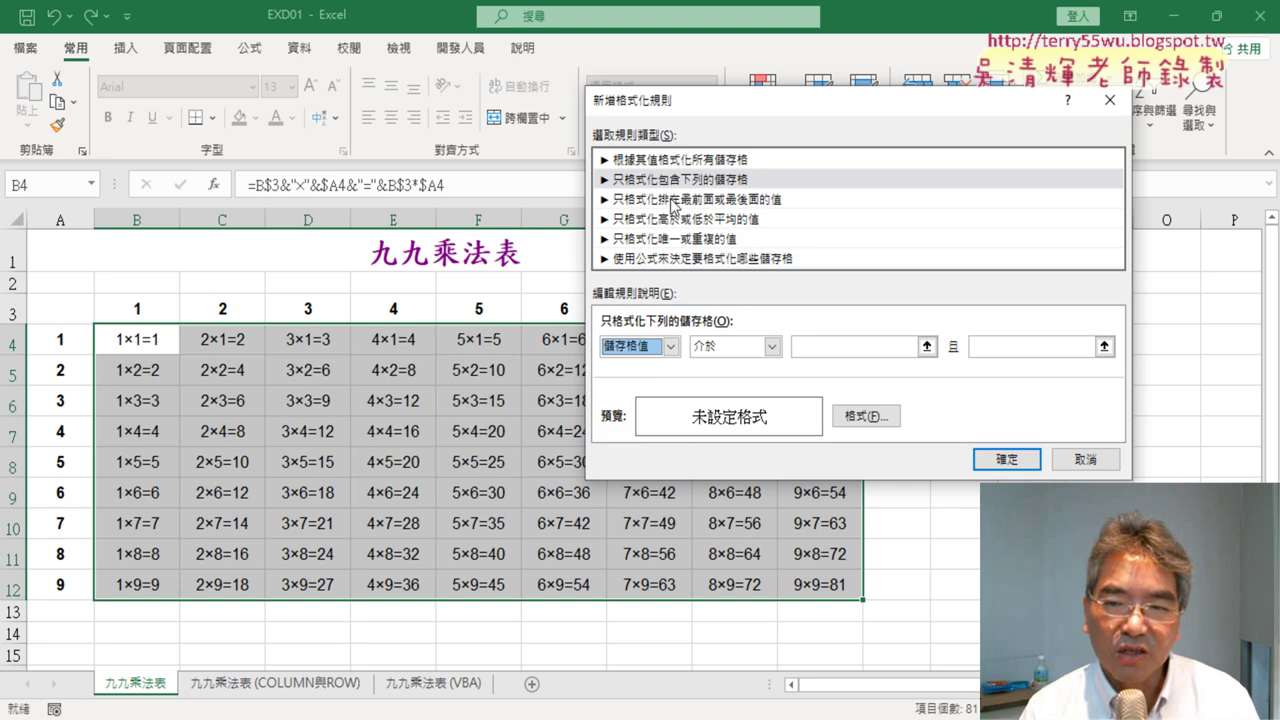
left_click(675, 203)
left_click(679, 222)
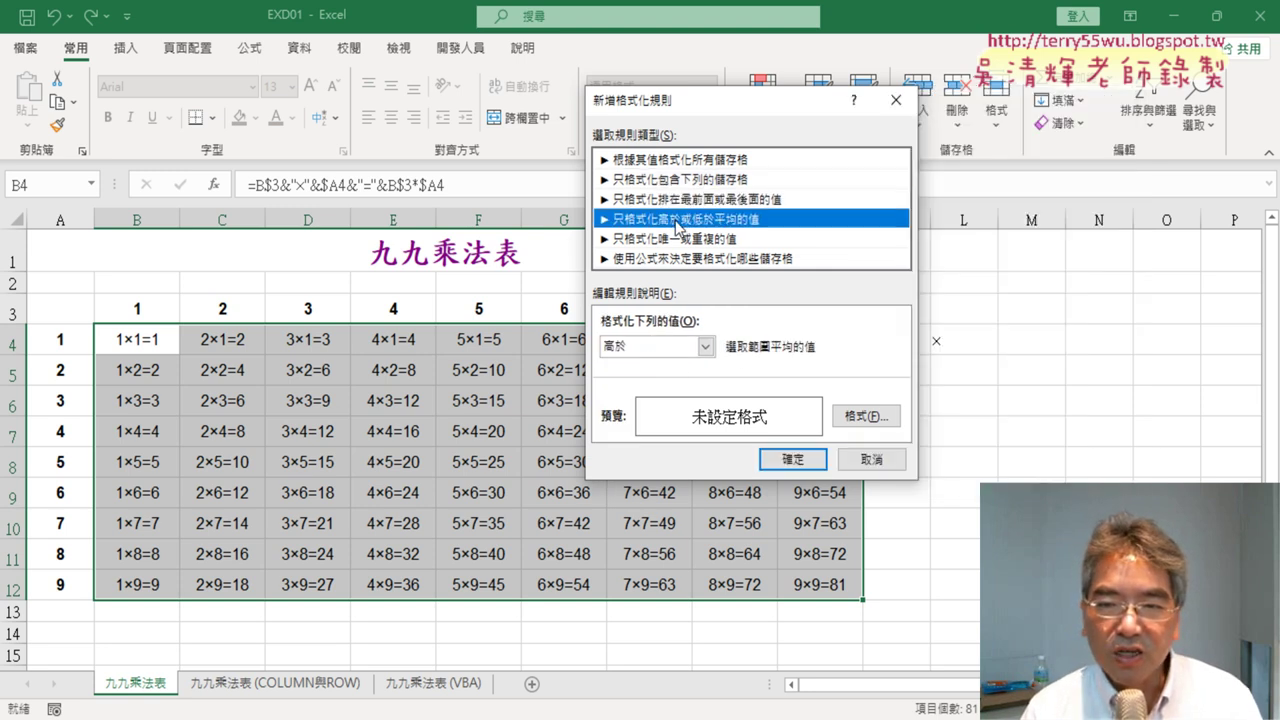
left_click(677, 242)
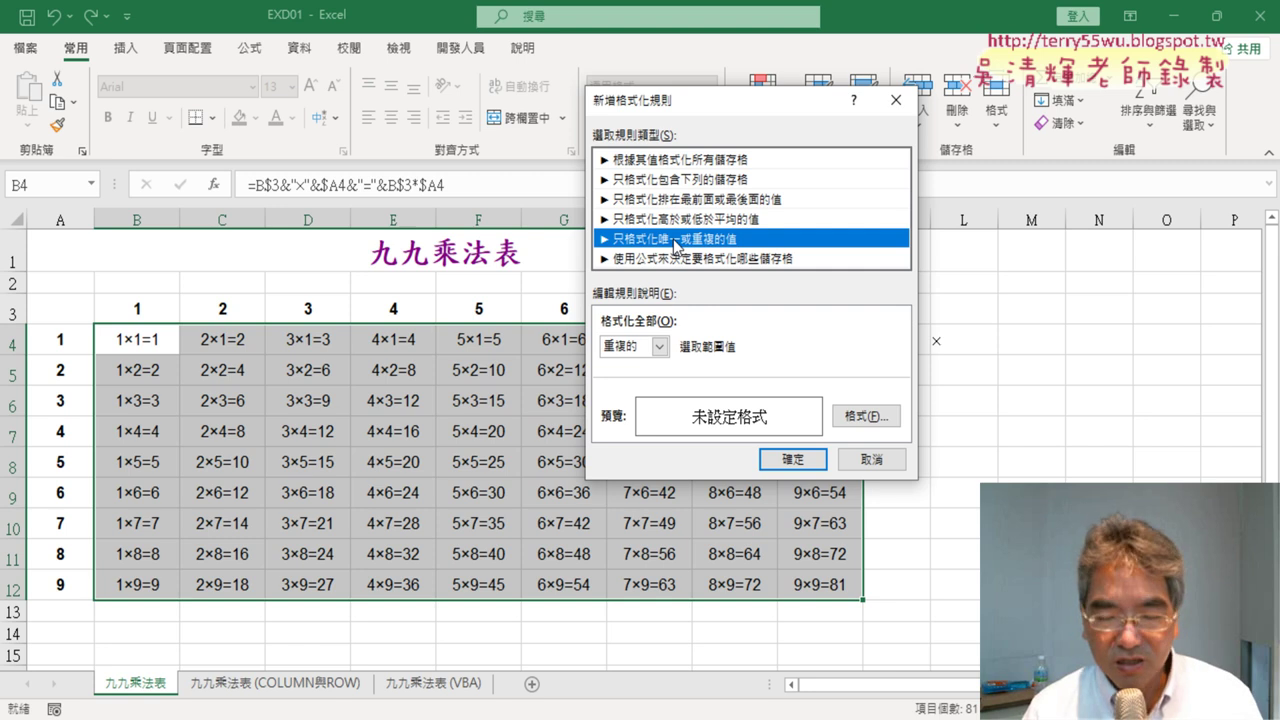
left_click(668, 259)
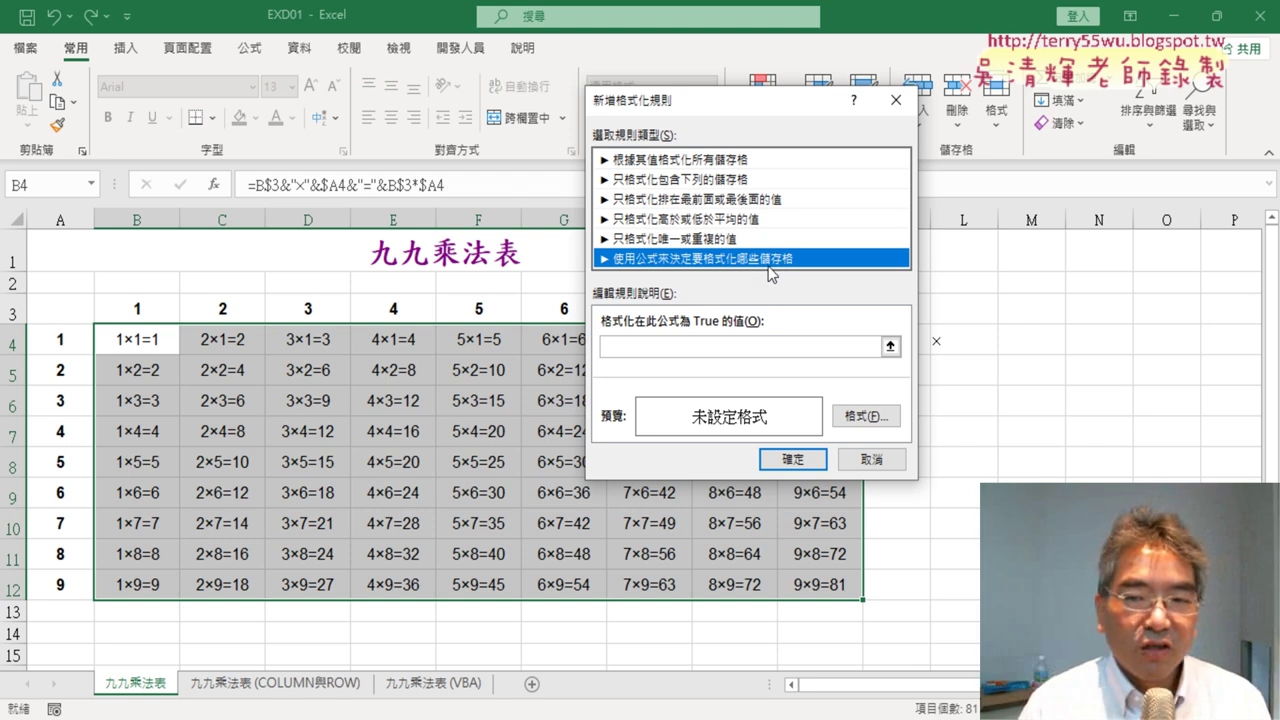
Step: Type '=' in the rule's formula field and pick a gold fill under Format
left_click(661, 344)
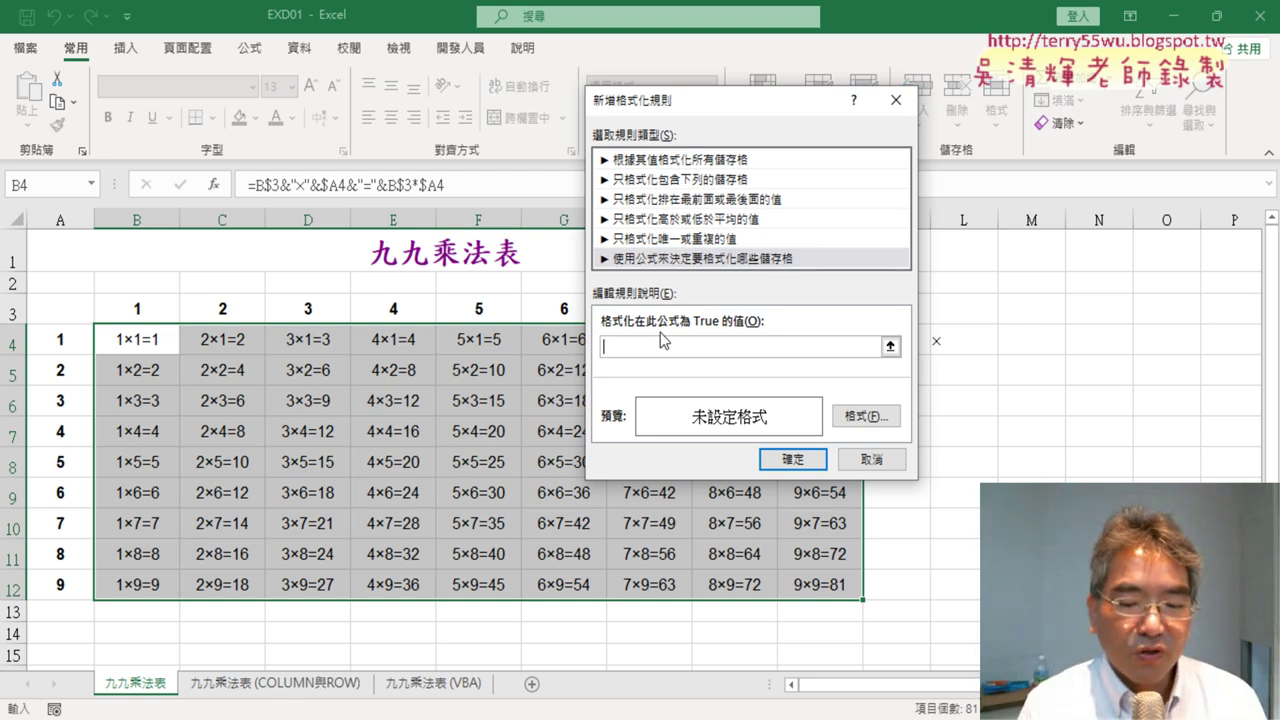
type("=")
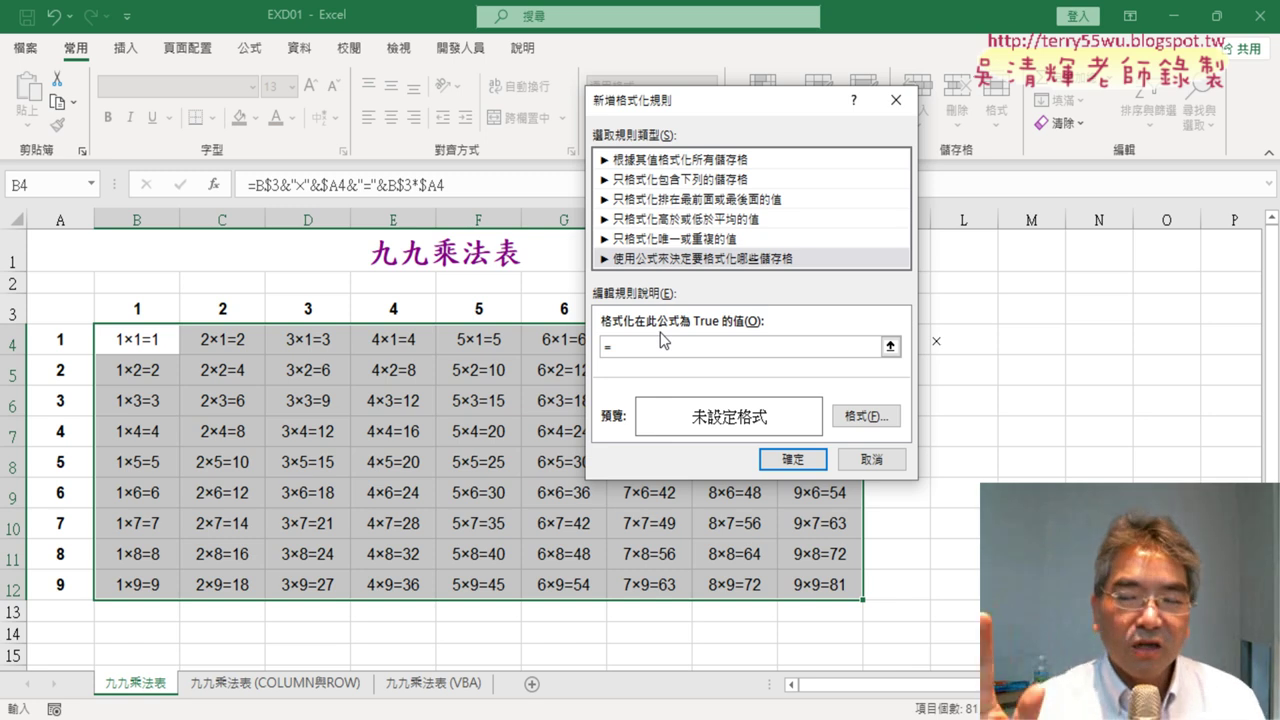
left_click(662, 347)
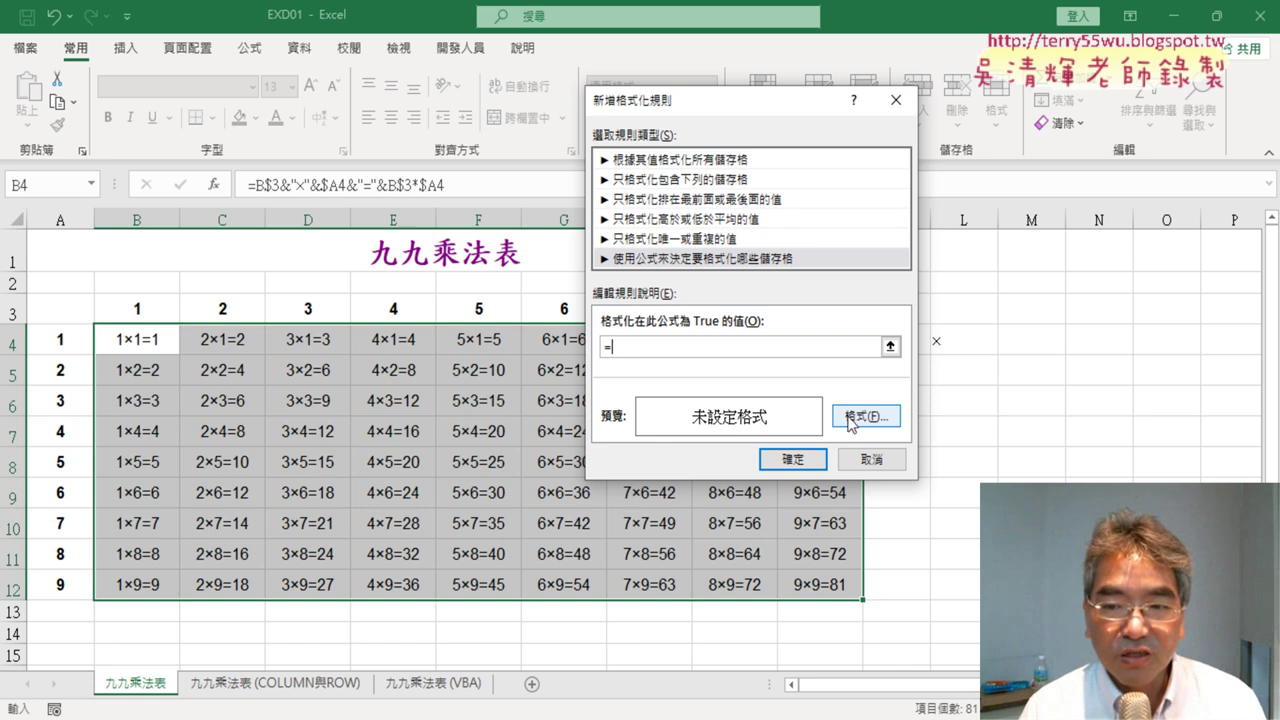
left_click(876, 420)
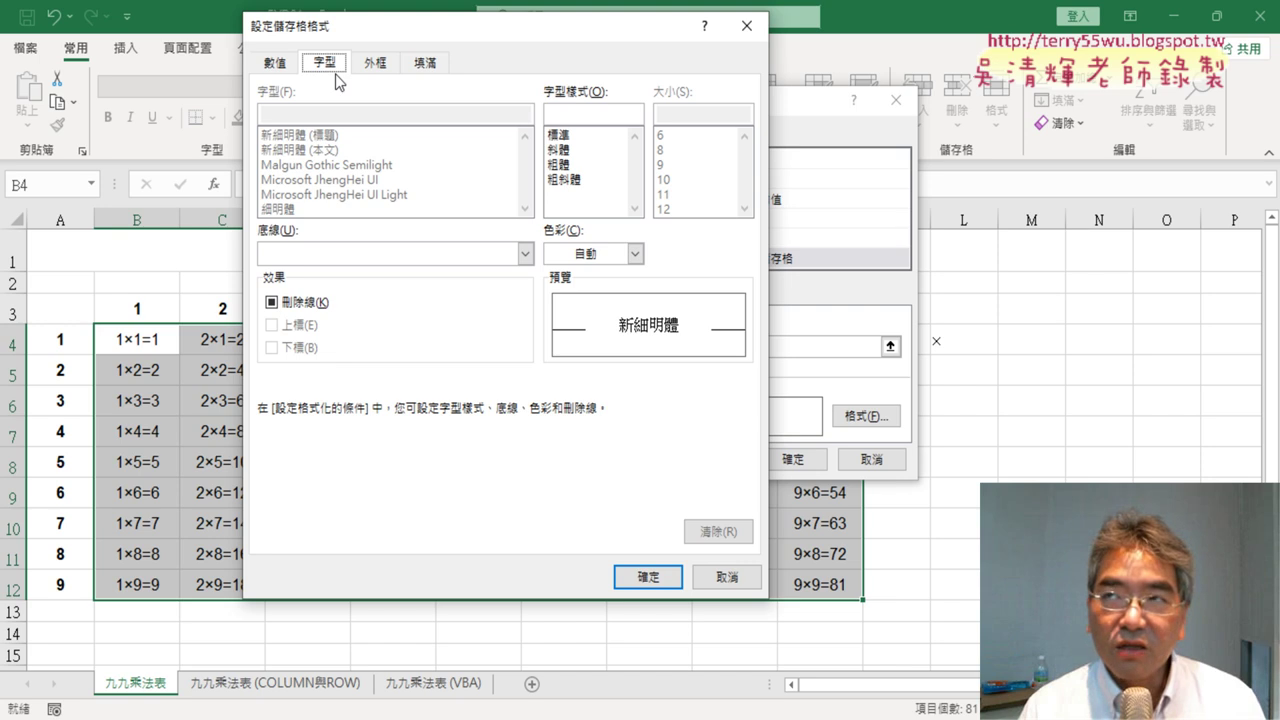
left_click(428, 66)
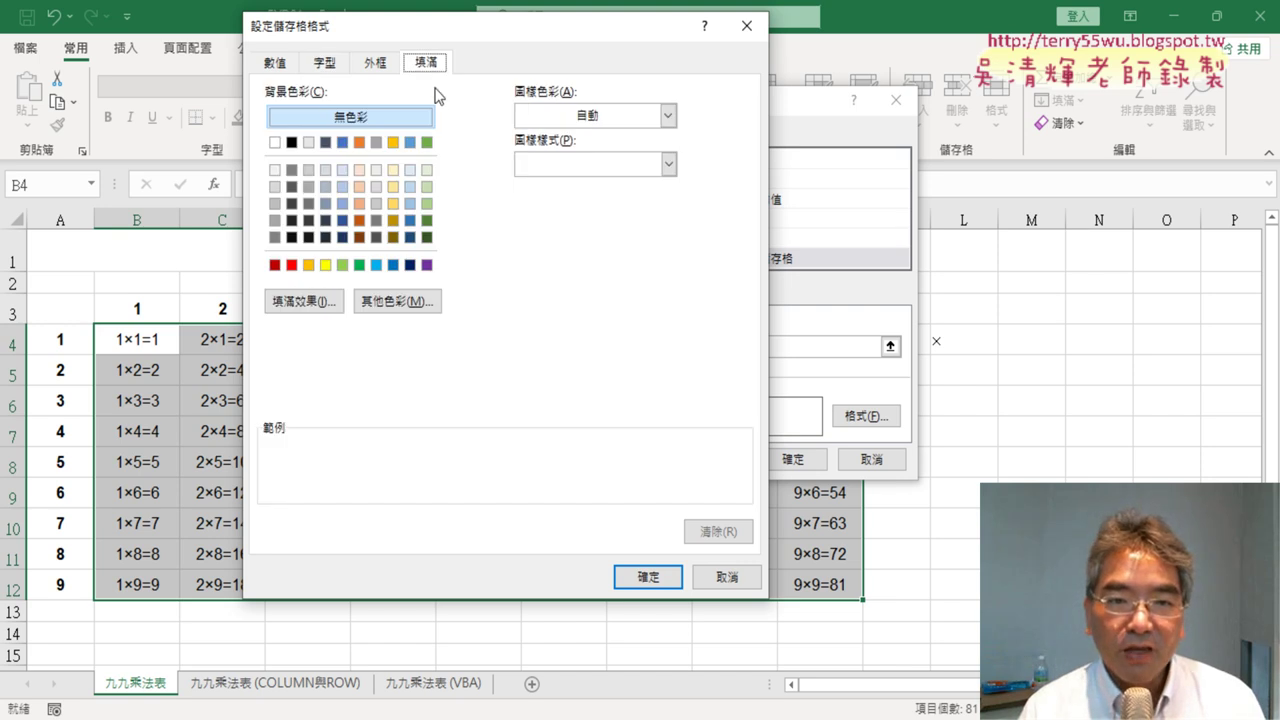
left_click(310, 265)
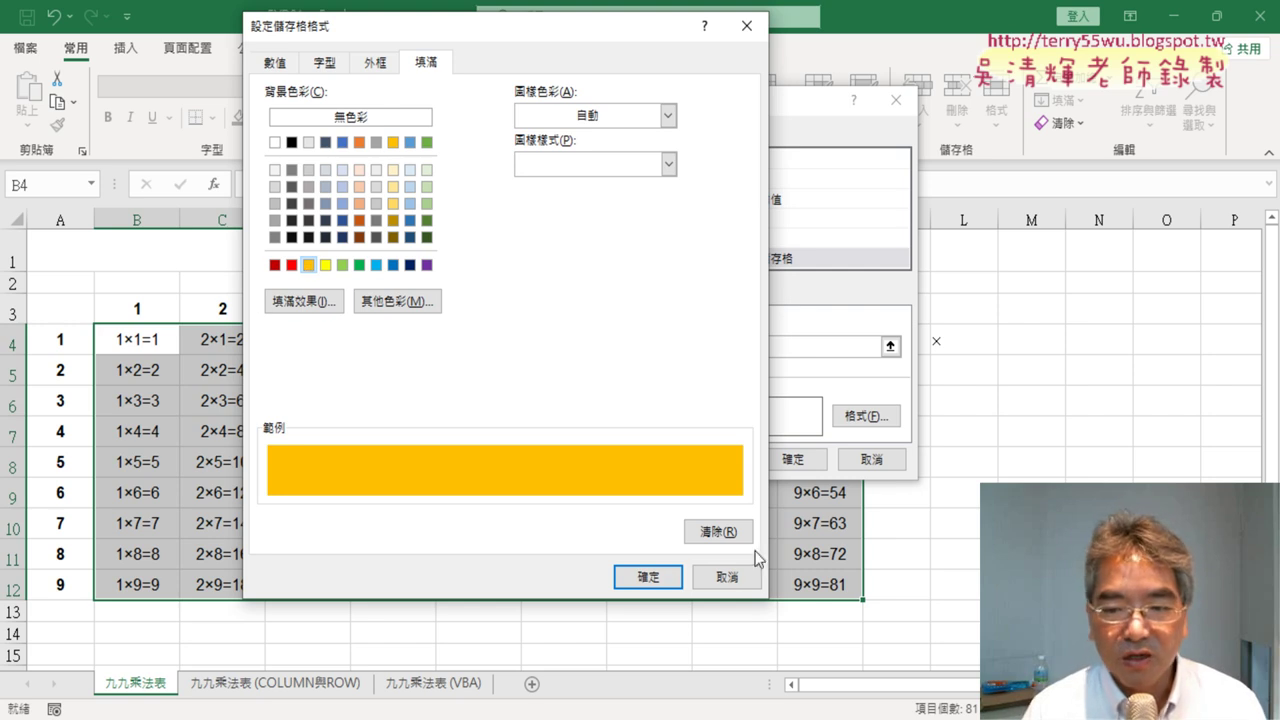
Step: Cancel both formatting dialogs and switch to the 九九乘法表 (VBA) sheet
left_click(726, 577)
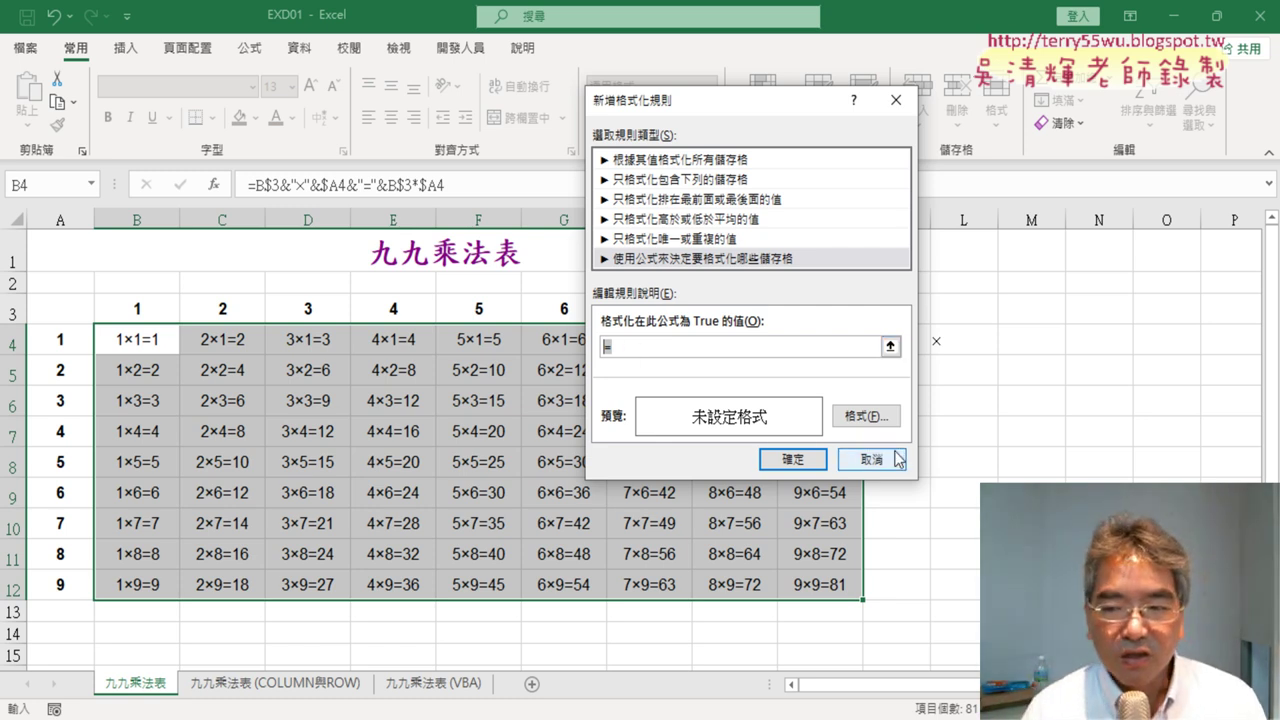
left_click(885, 459)
left_click(433, 684)
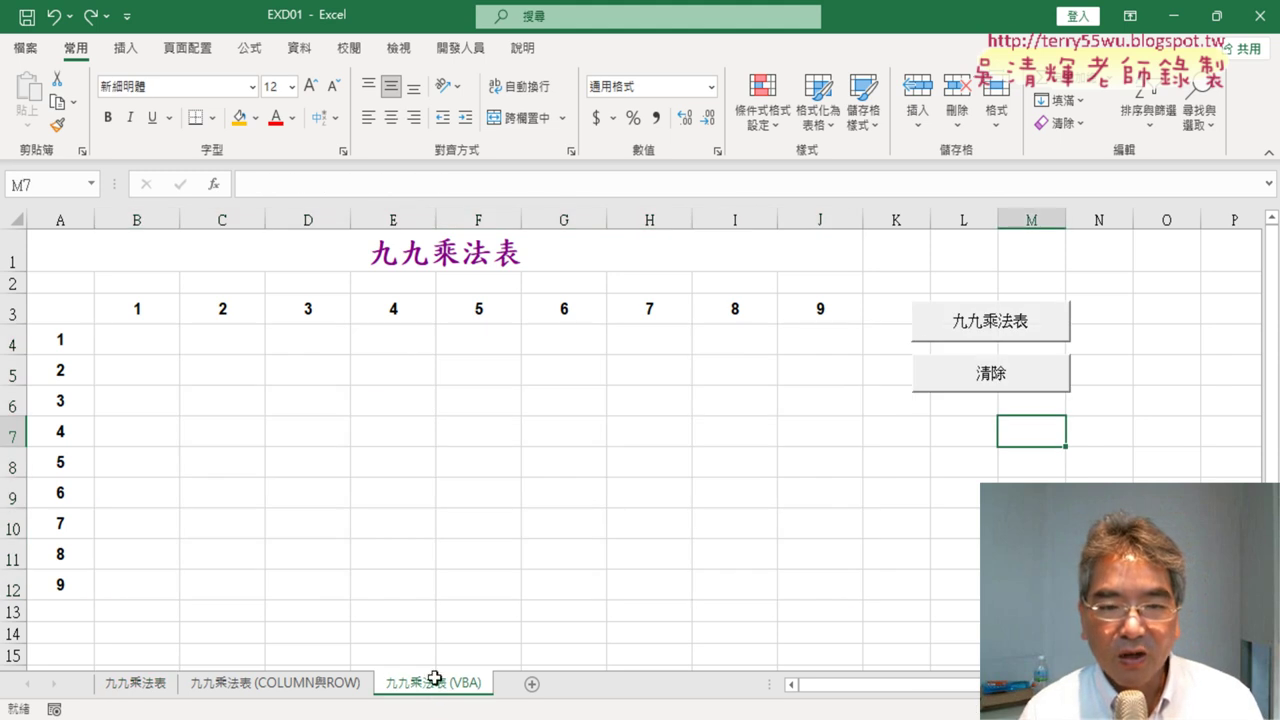
Step: Run the 九九乘法表 button to fill the table, then open the Visual Basic editor
left_click(978, 338)
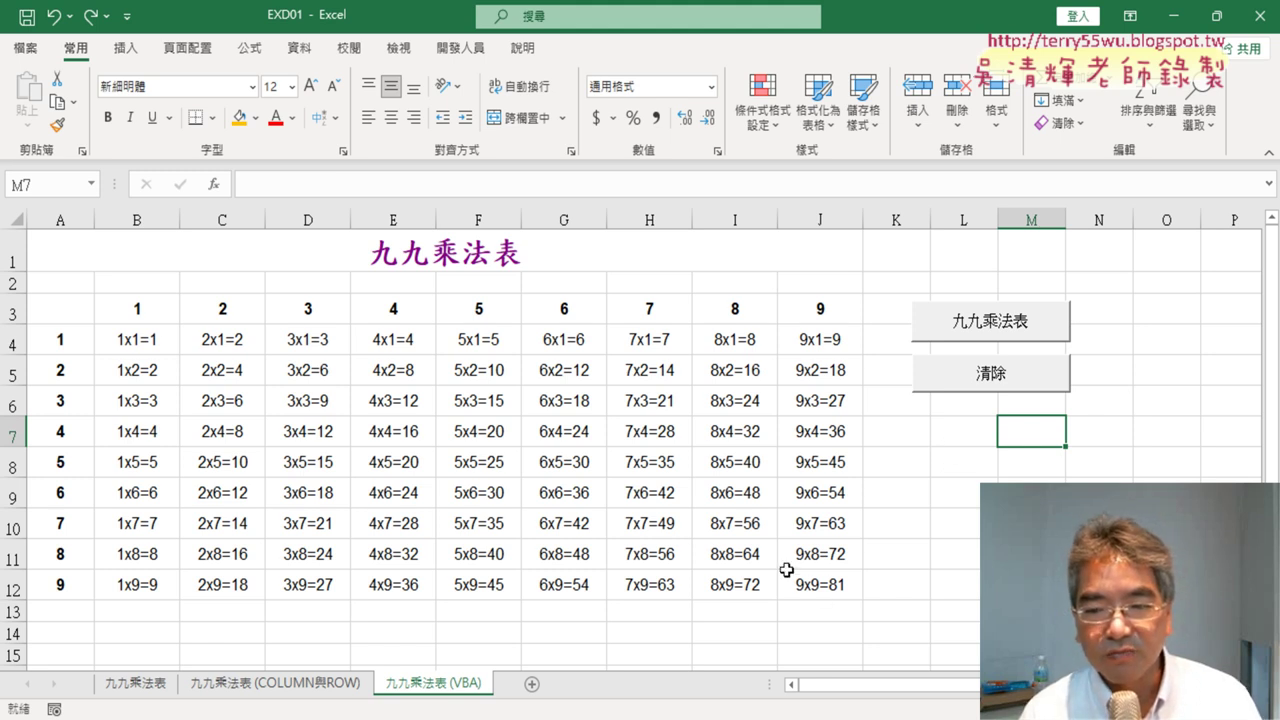
left_click(460, 47)
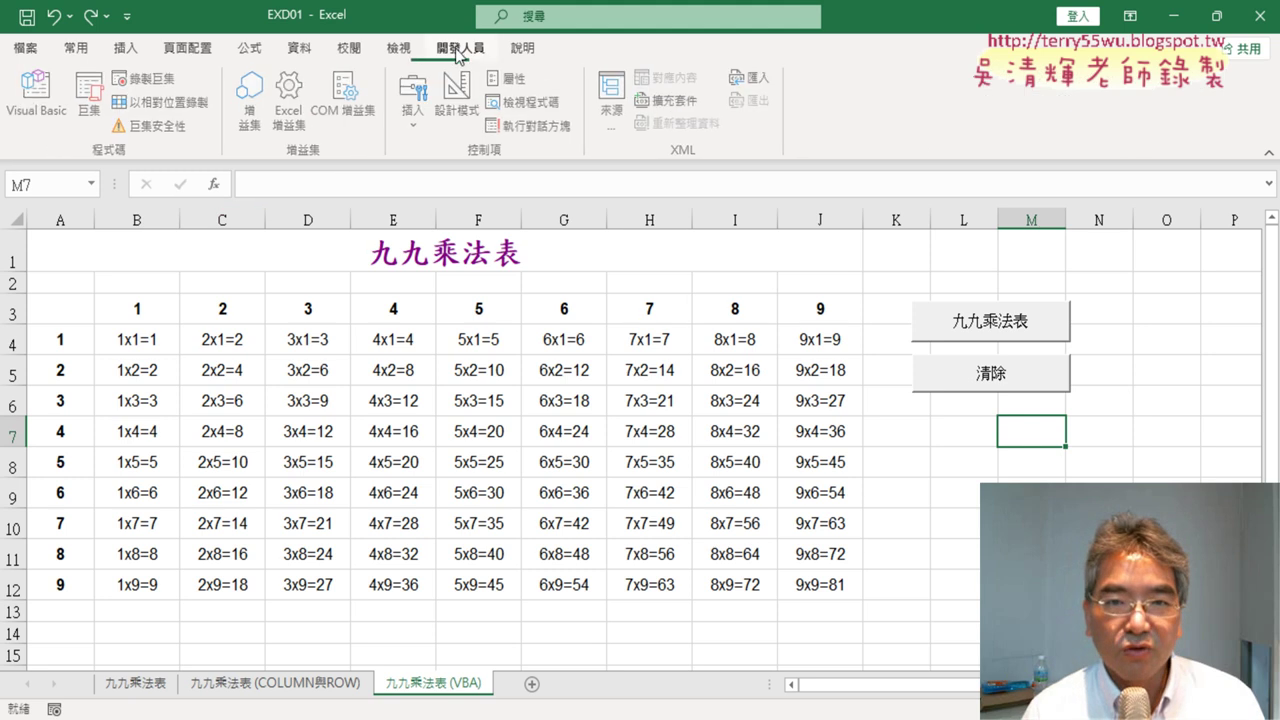
left_click(40, 105)
Step: Copy the 九九乘法表 Sub and paste a duplicate below the last End Sub
left_click_drag(656, 298, 590, 200)
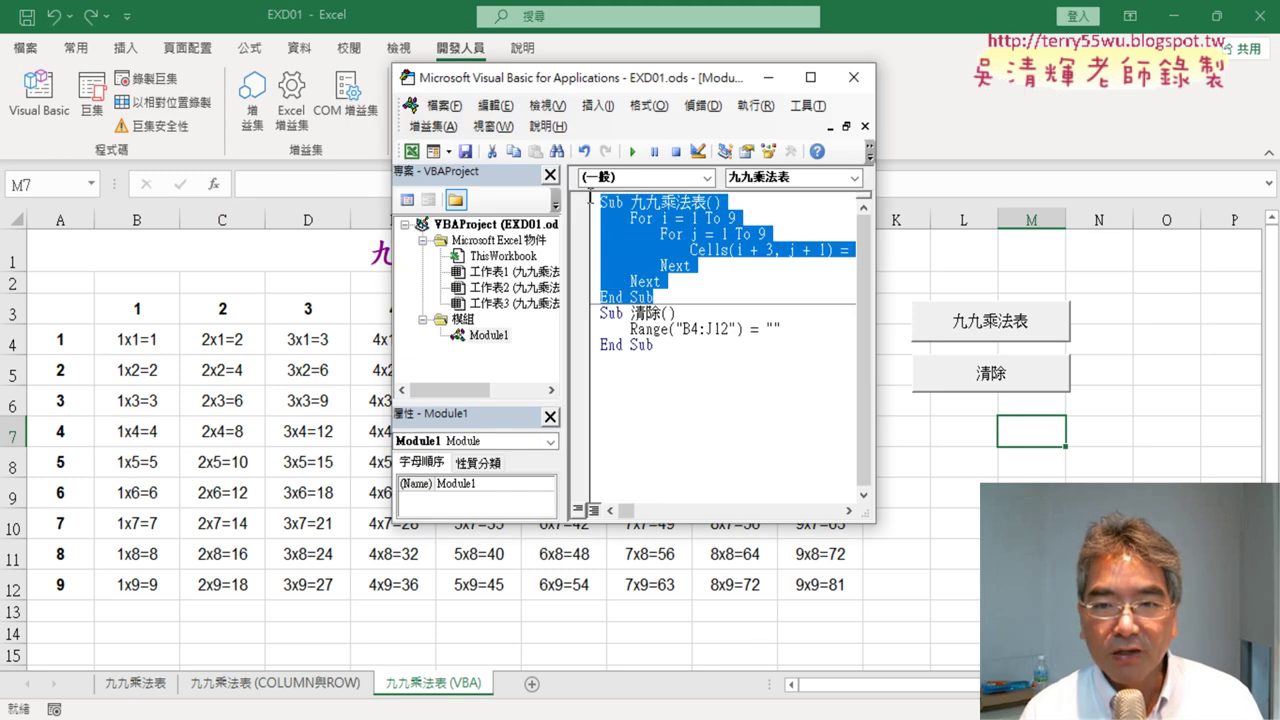
right_click(643, 264)
left_click(676, 290)
left_click(650, 365)
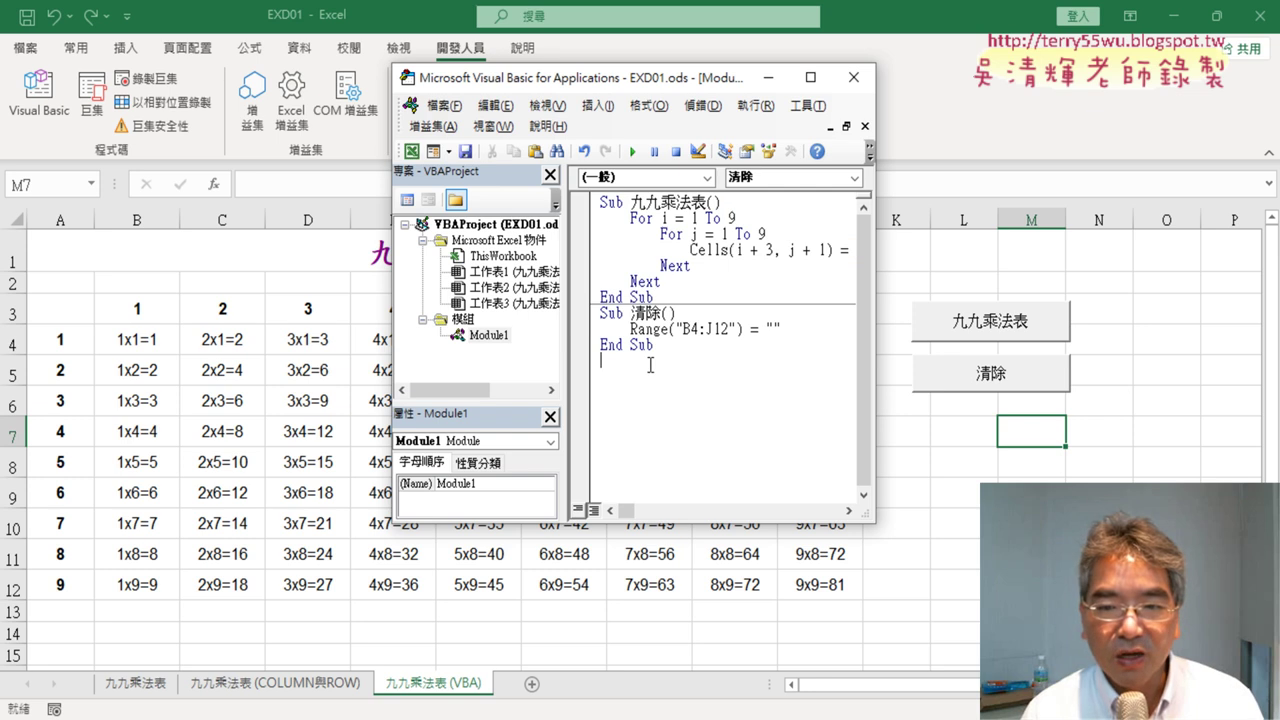
key("ctrl+v")
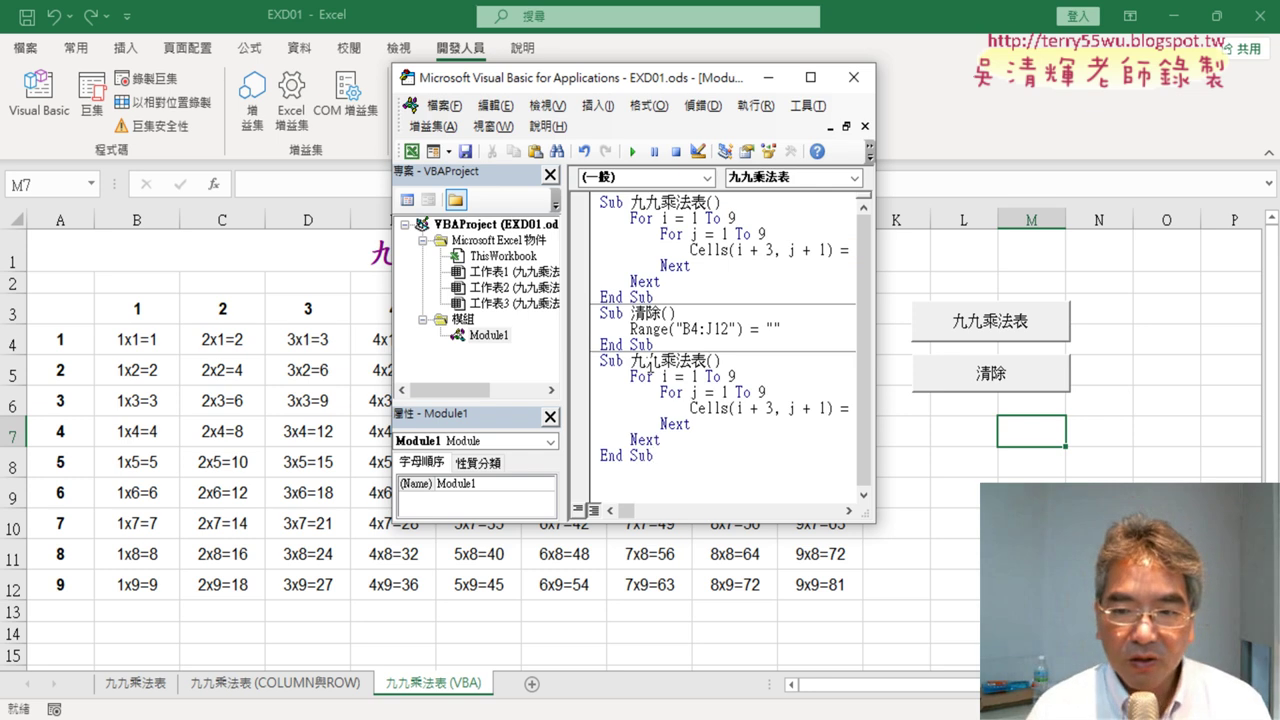
Step: Rename the duplicated procedure to 對角線 and widen the code editor window
left_click_drag(708, 360, 660, 360)
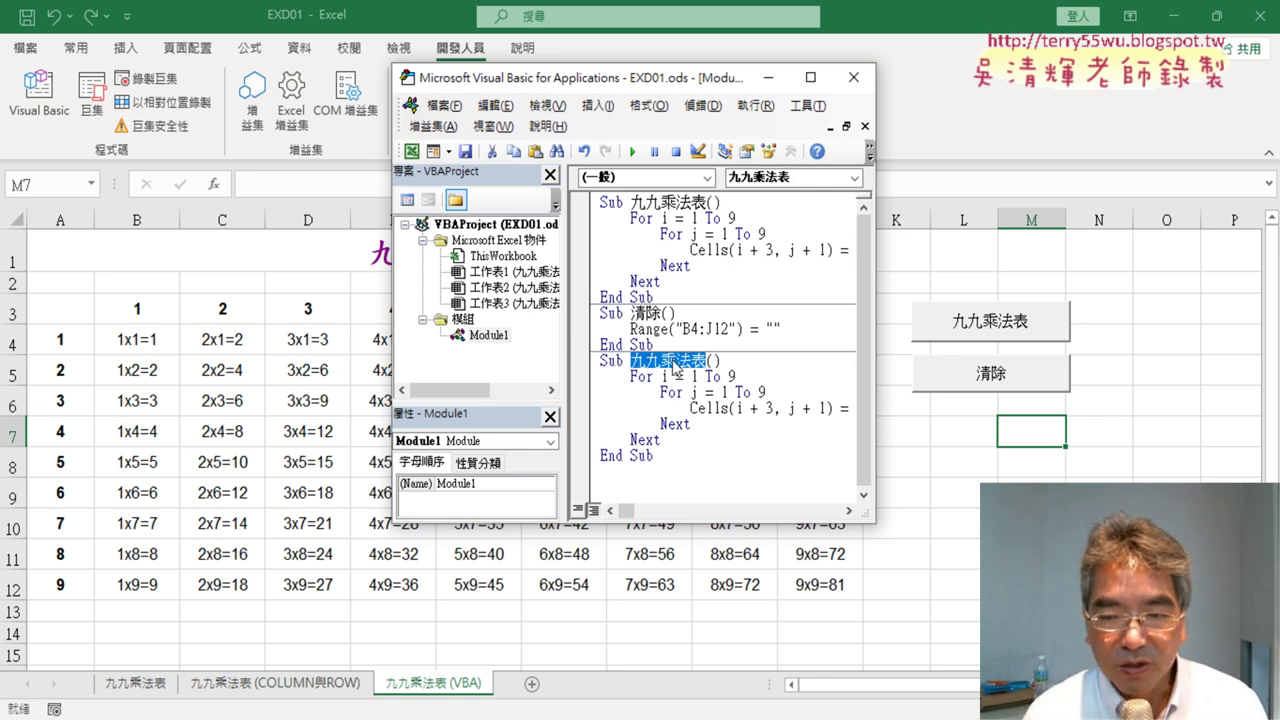
key("Delete")
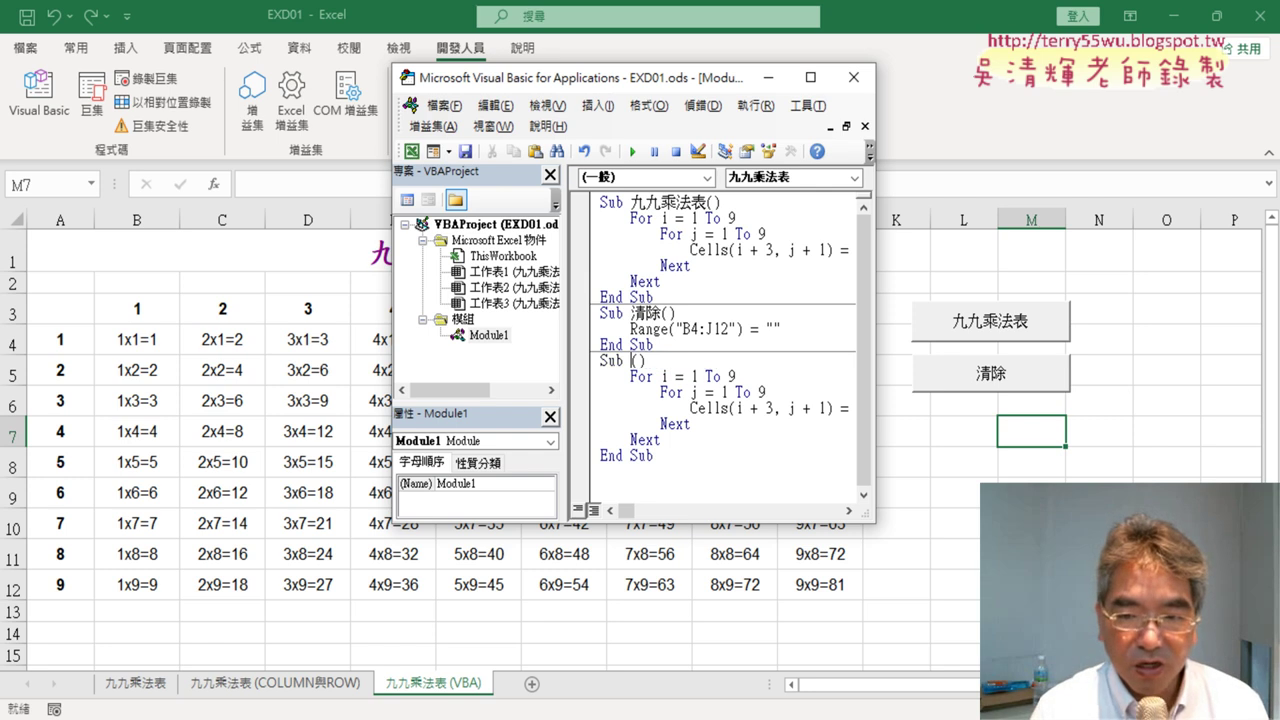
type("對")
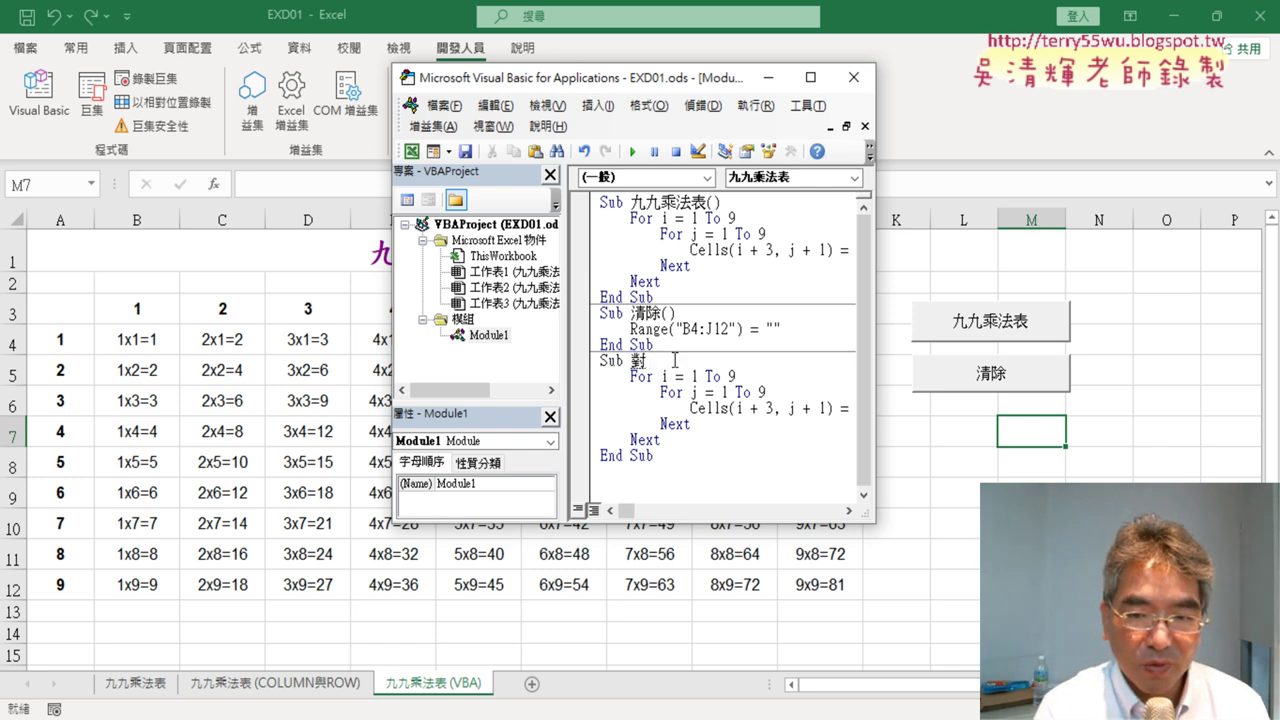
type("角")
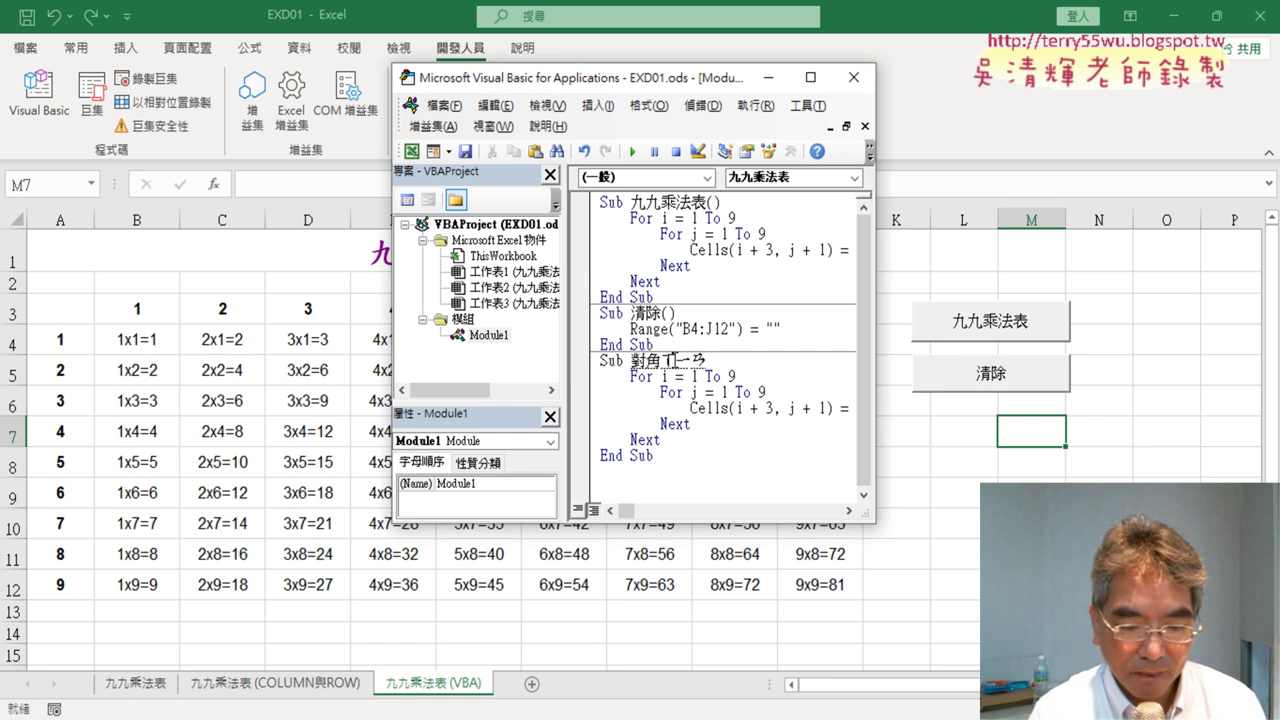
type("線")
key("Return")
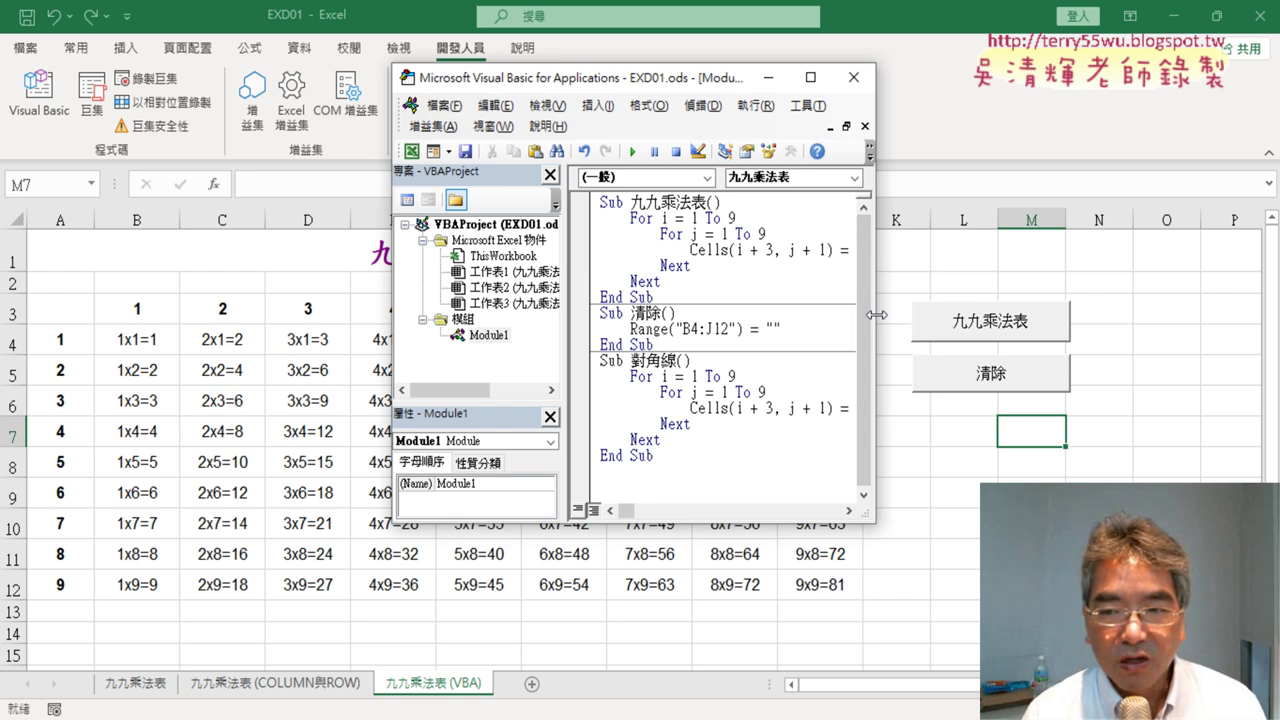
left_click_drag(876, 320, 1113, 300)
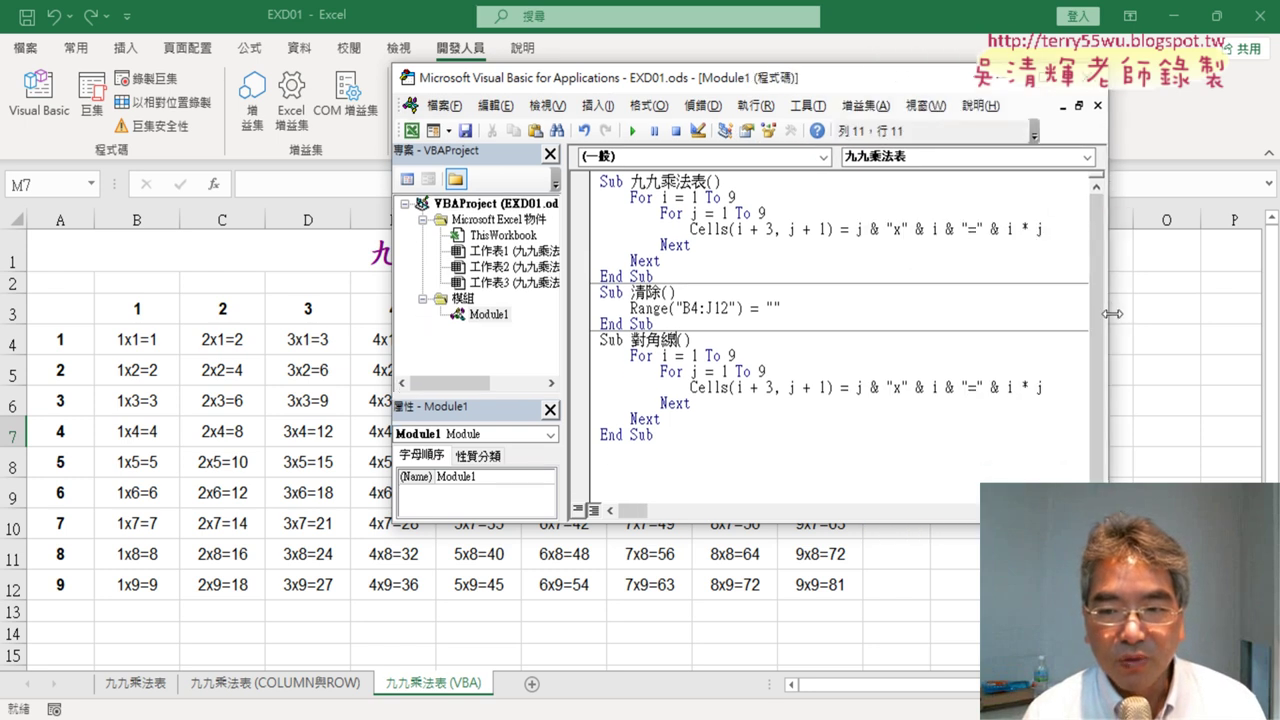
left_click(796, 374)
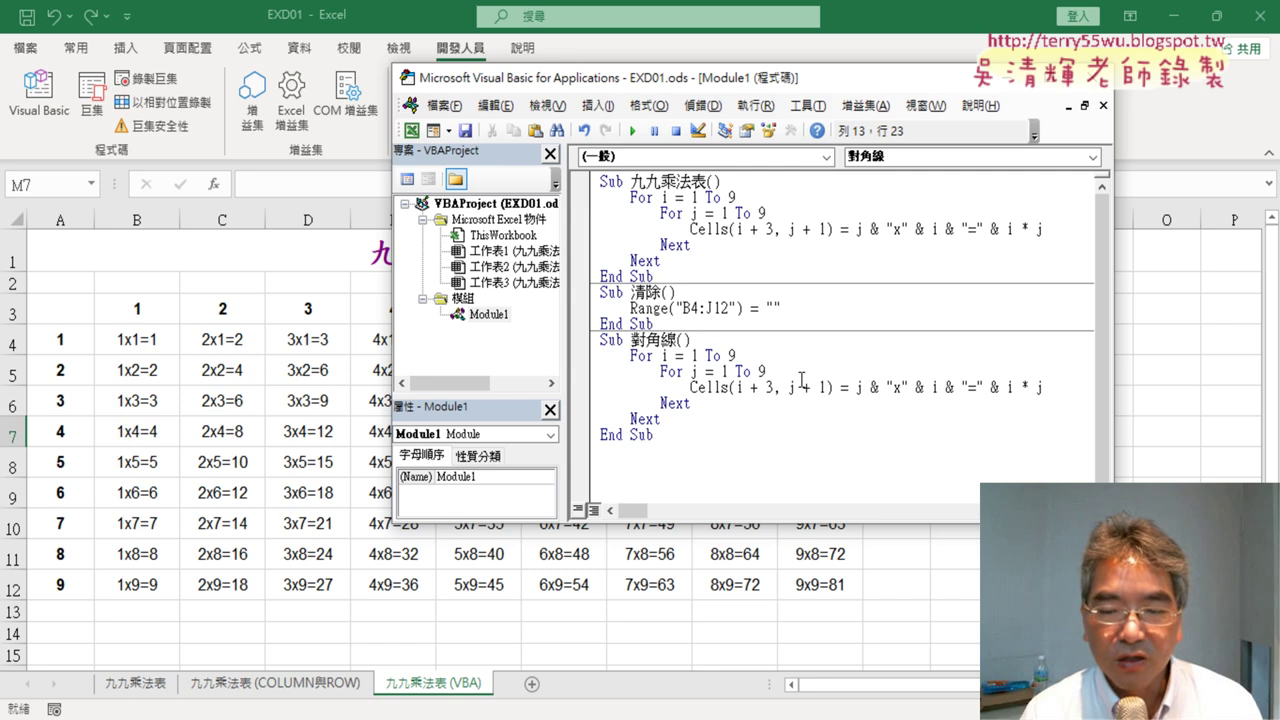
key("Return")
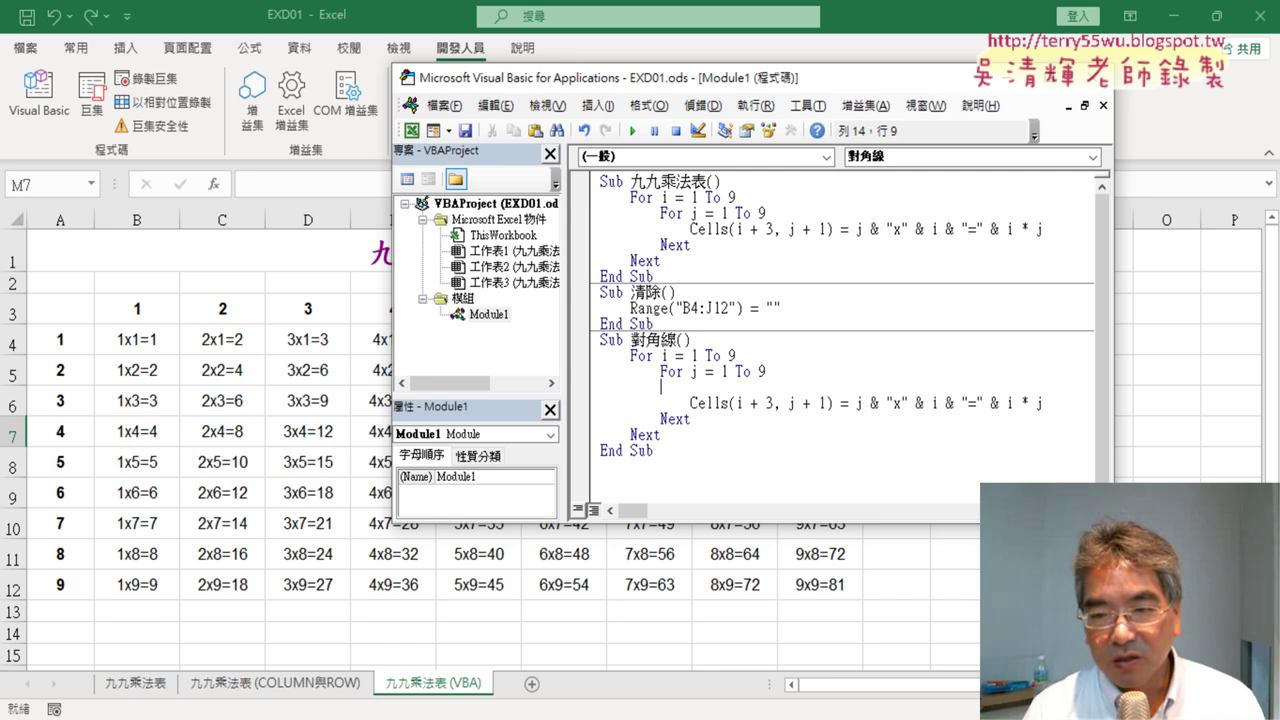
key("Tab")
type("ㄌ")
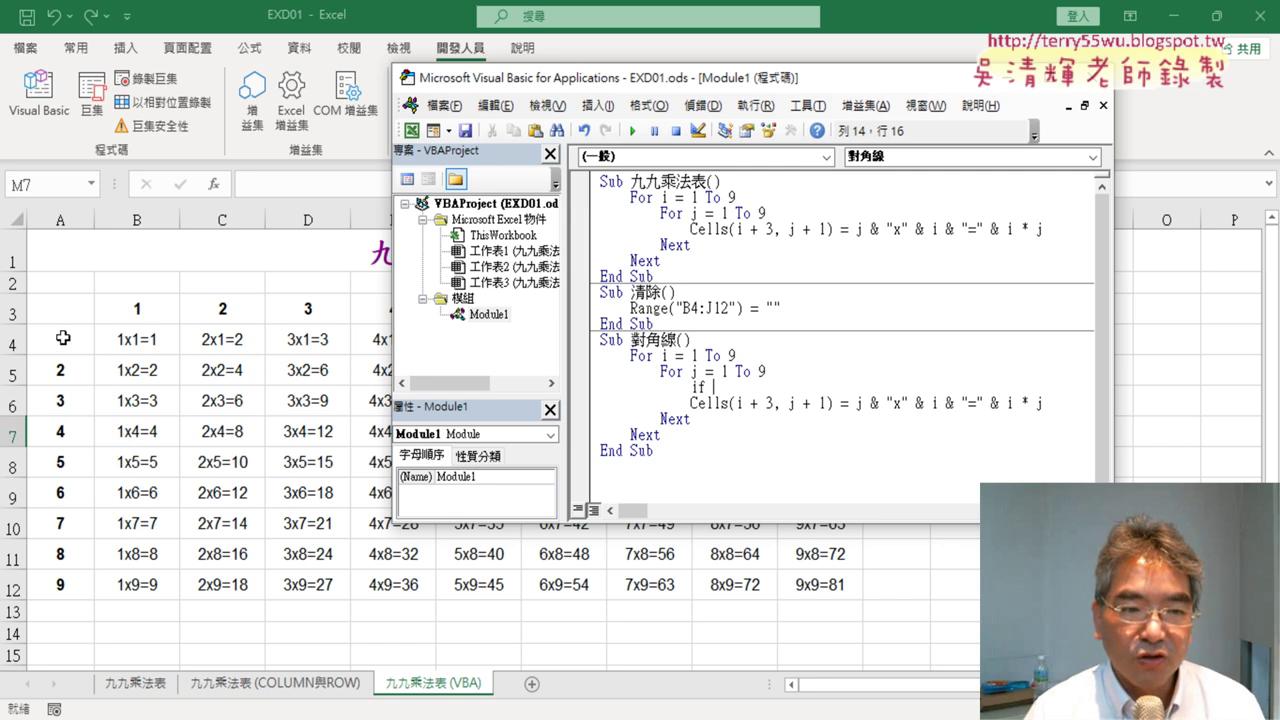
type("i=")
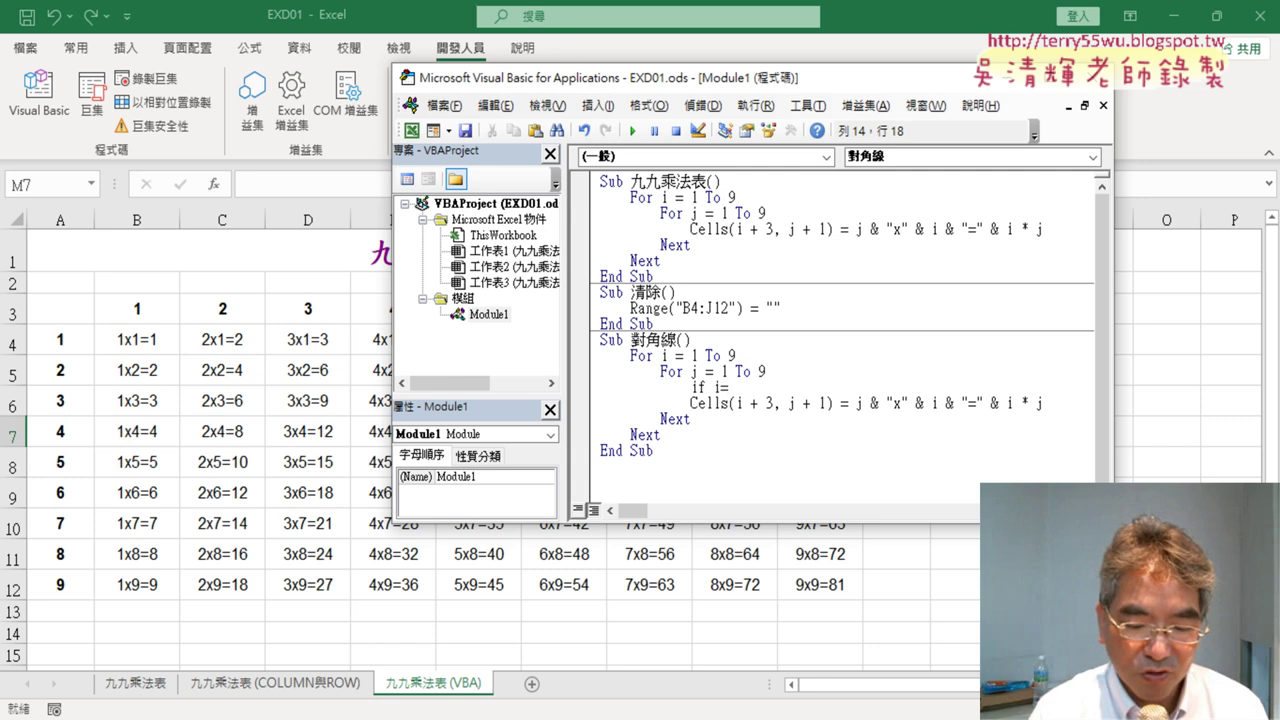
type("j t")
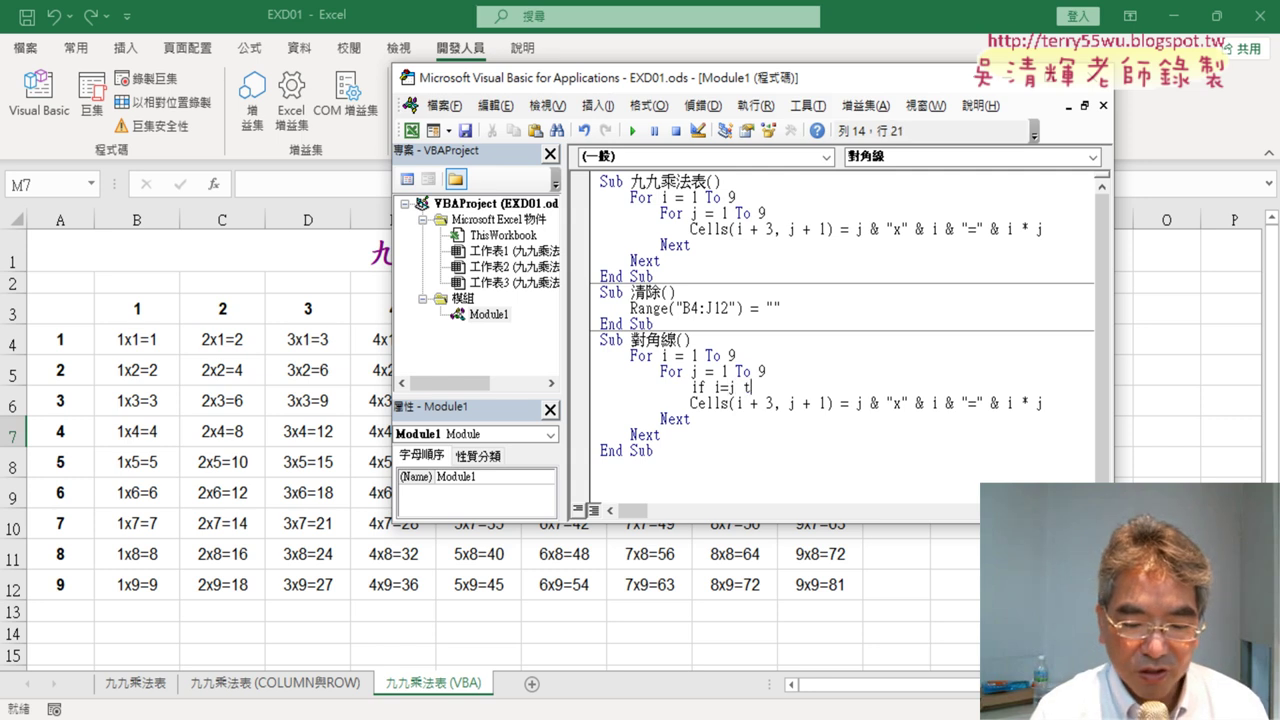
type("hen")
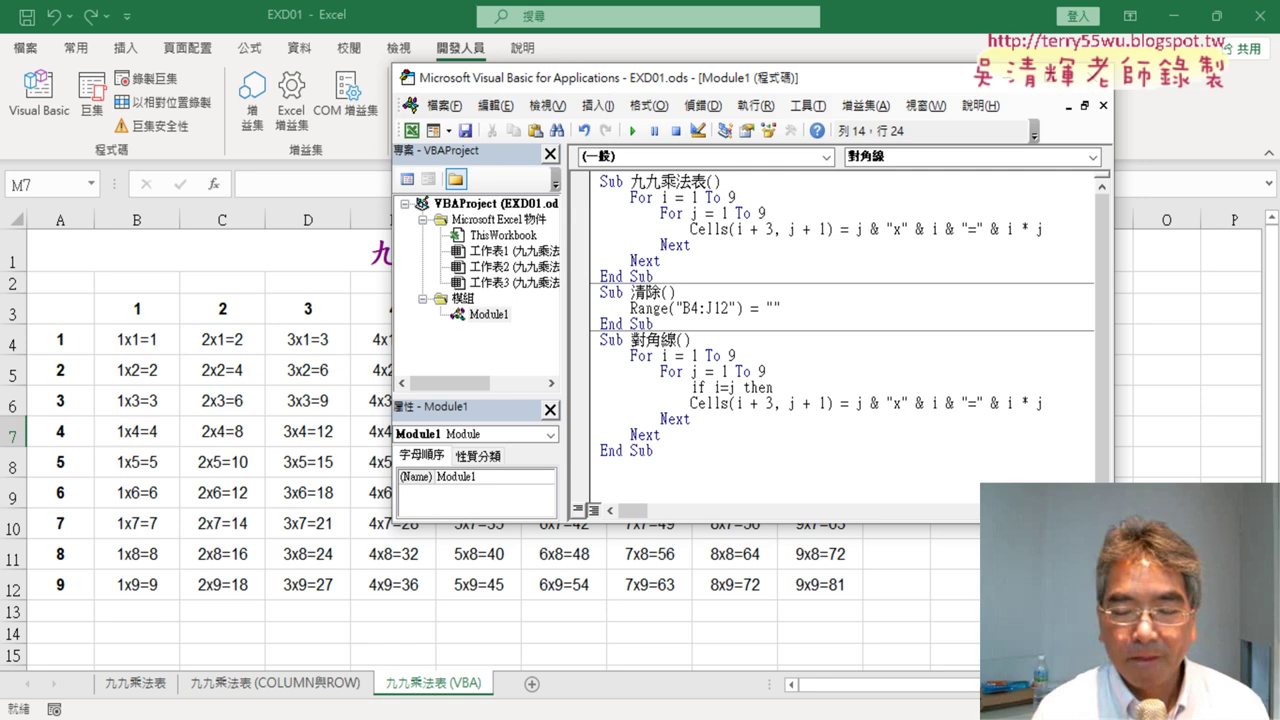
key("Return")
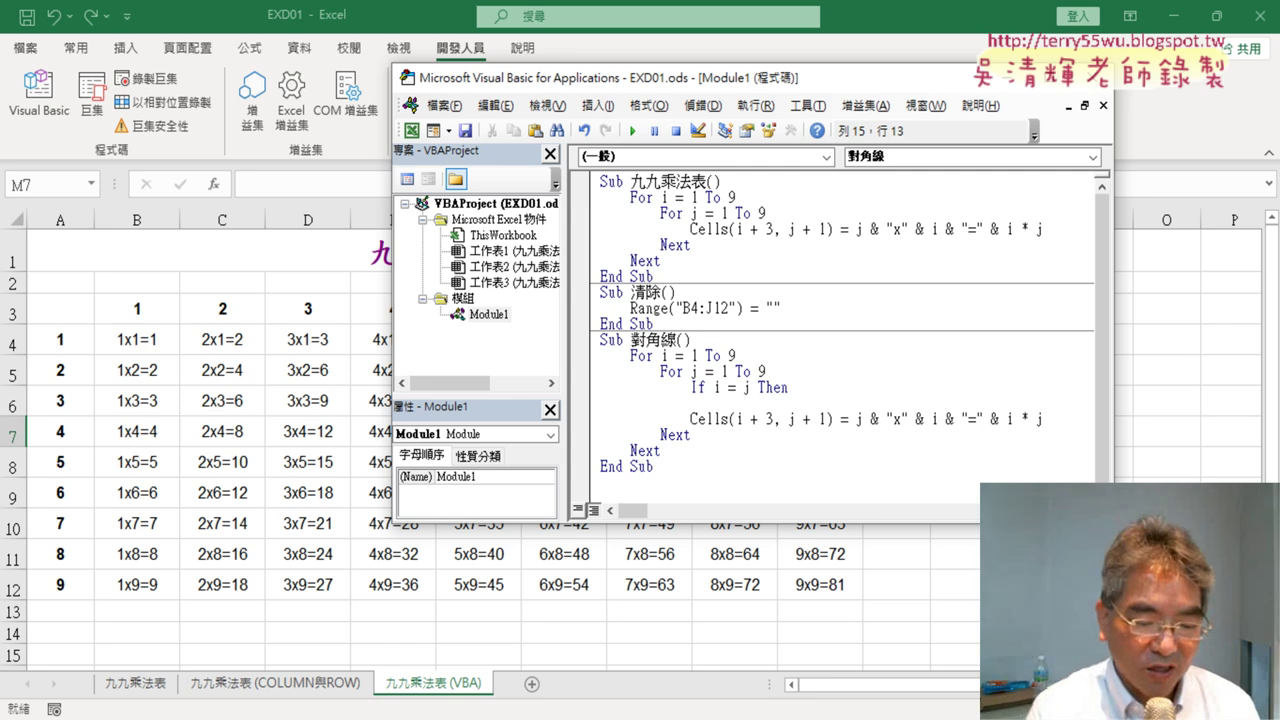
key("ctrl+z")
key("ctrl+z")
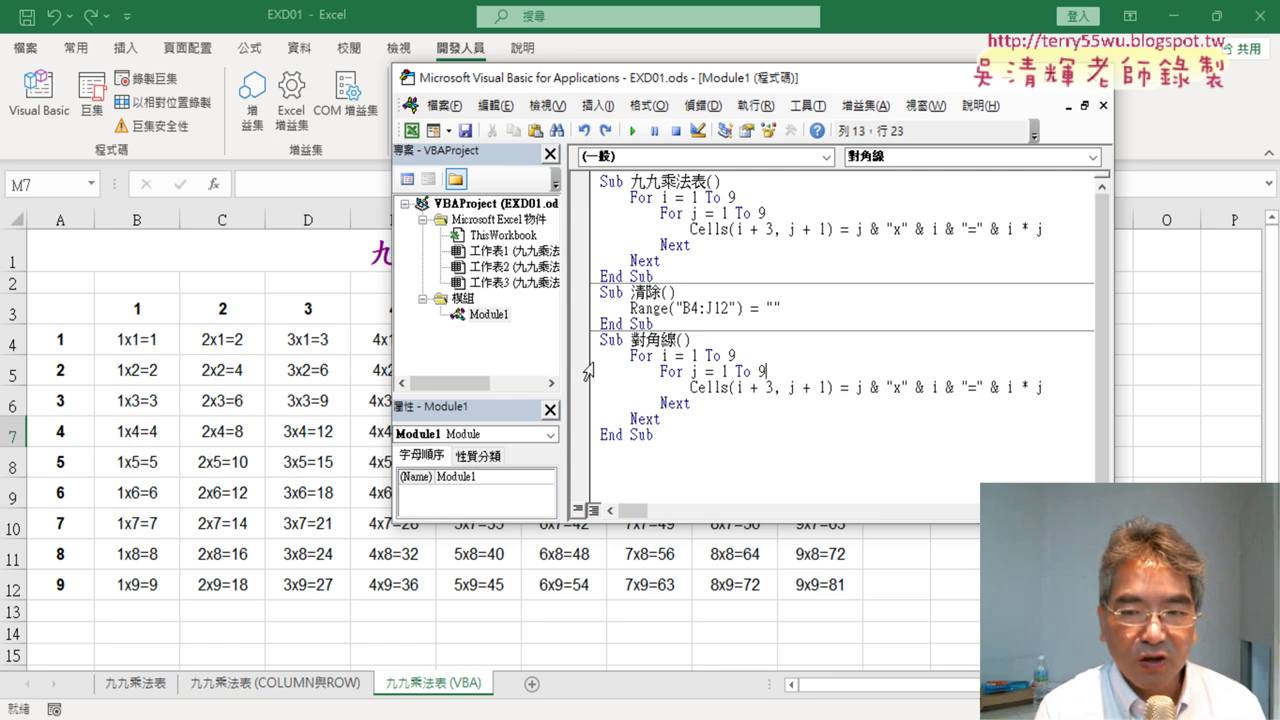